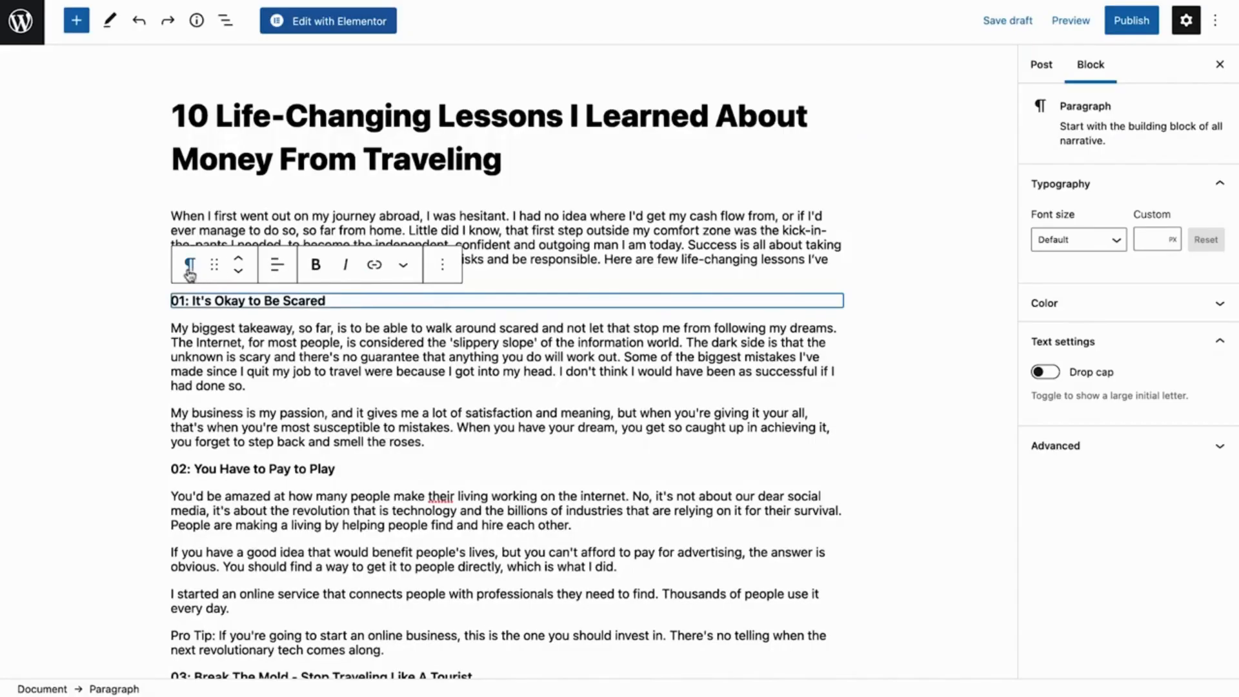
Turn the "01: It's Okay to Be Scared" paragraph into an H2 heading
left_click(189, 265)
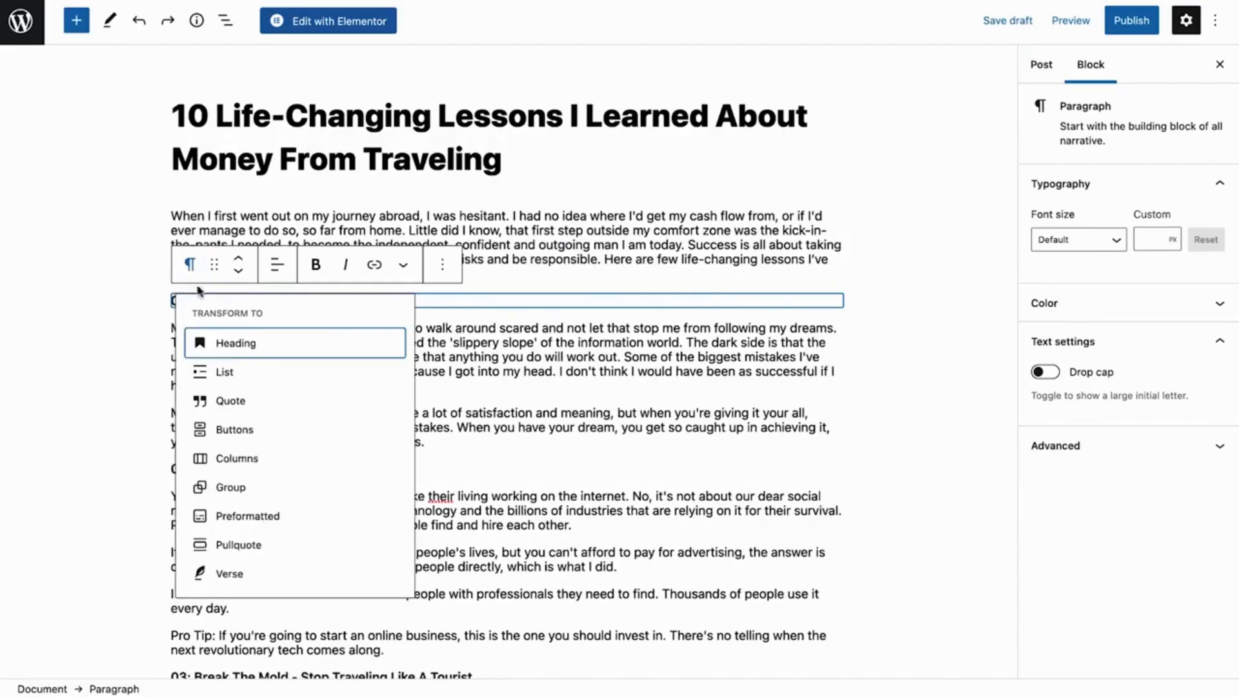
left_click(233, 343)
left_click(305, 269)
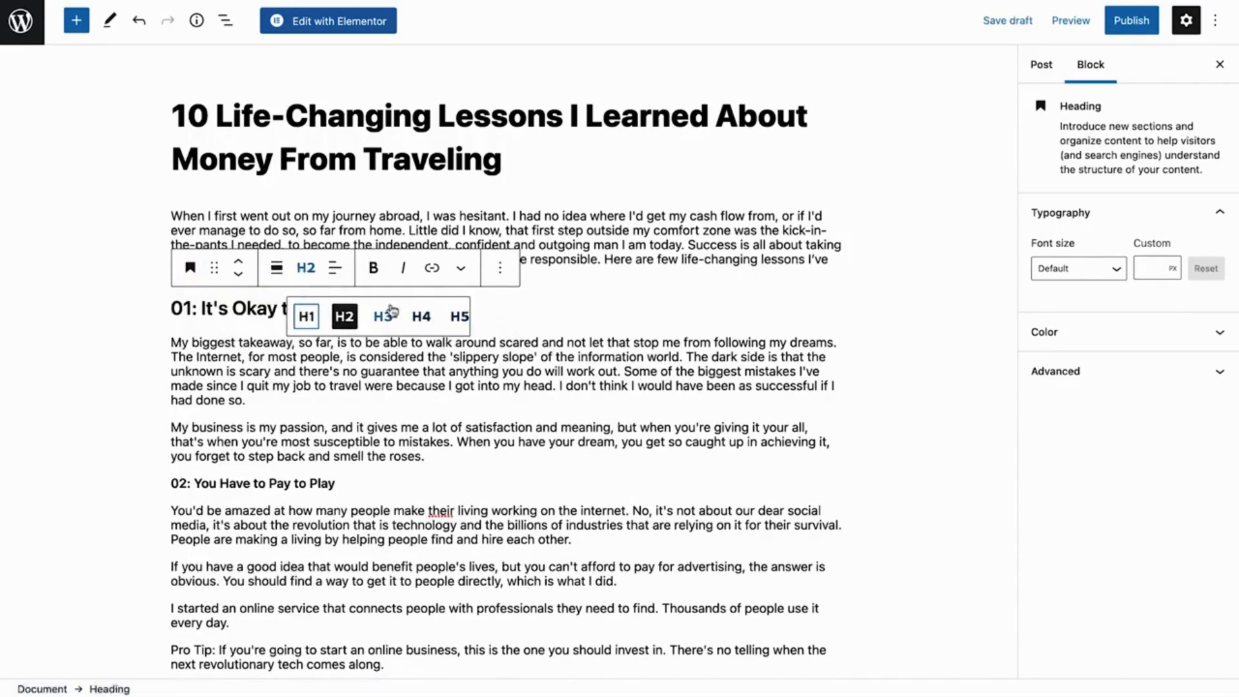
left_click(305, 269)
Turn the "02: You Have to Pay to Play" paragraph into an H2 heading
scroll(305, 268, "down", 5)
left_click(271, 277)
left_click(189, 244)
left_click(236, 321)
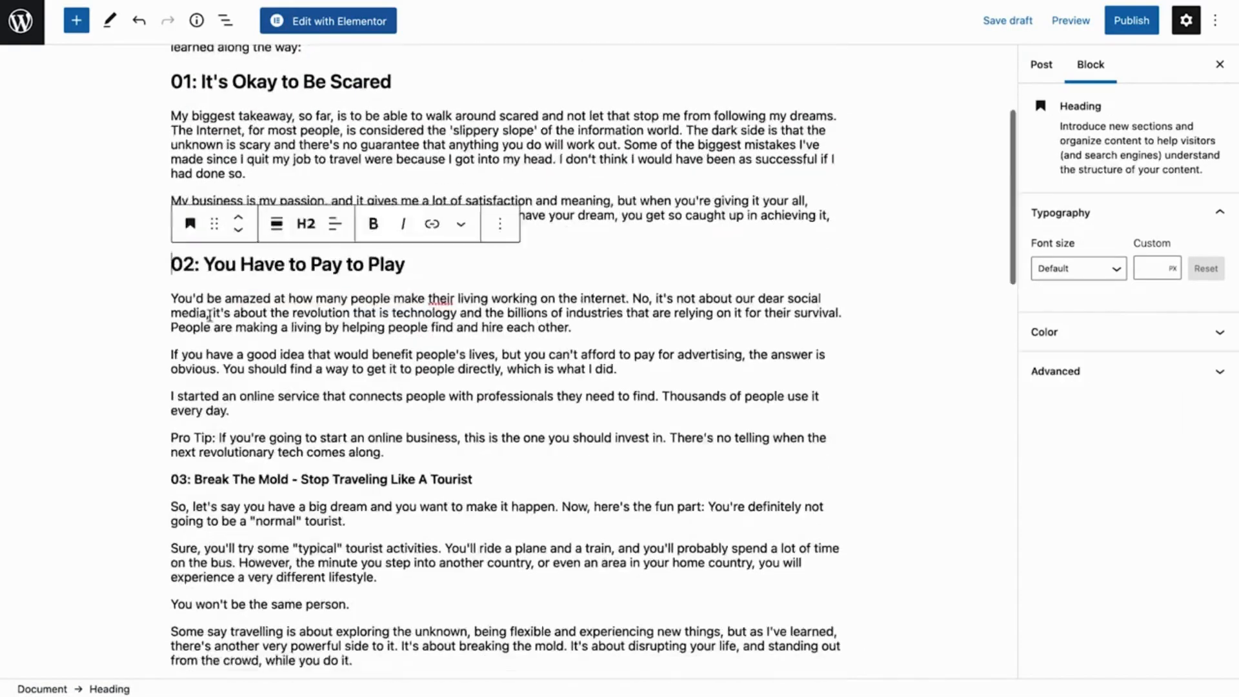
Turn the "03: Break The Mold - Stop Traveling Like A Tourist" and "04: Trust Your Gut" paragraphs into H2 headings
scroll(210, 314, "down", 6)
left_click(198, 87)
left_click(190, 73)
left_click(226, 149)
left_click(220, 308)
left_click(190, 271)
left_click(227, 346)
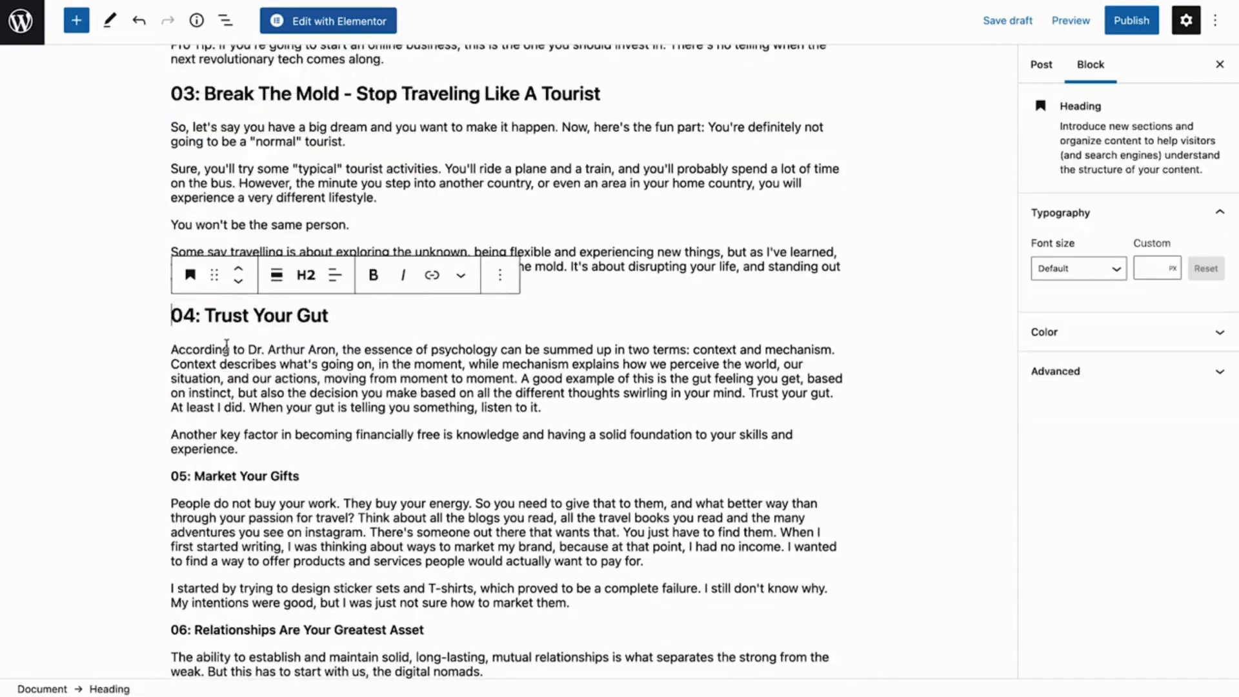
Turn the "05: Market Your Gifts" paragraph into a heading
left_click(235, 476)
left_click(188, 437)
left_click(222, 155)
Switch to Elementor, add a Text Editor widget to the empty content area and replace its placeholder text with the article's introduction paragraph
left_click(328, 20)
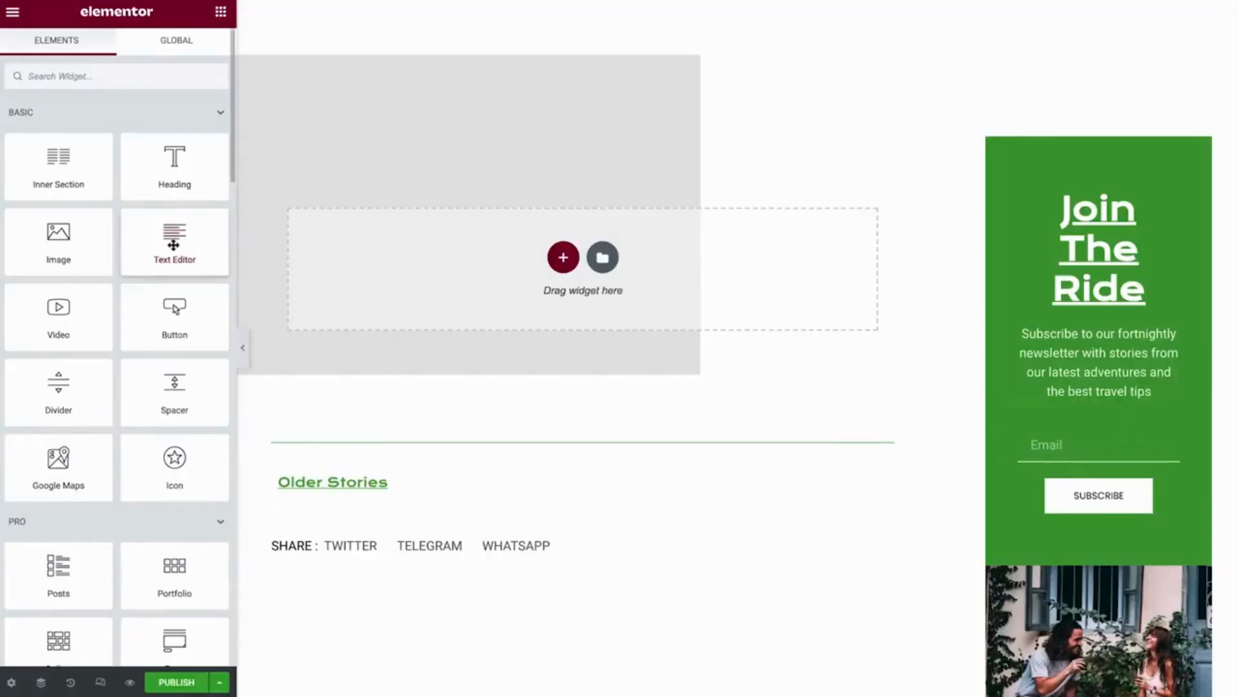
left_click_drag(173, 246, 534, 265)
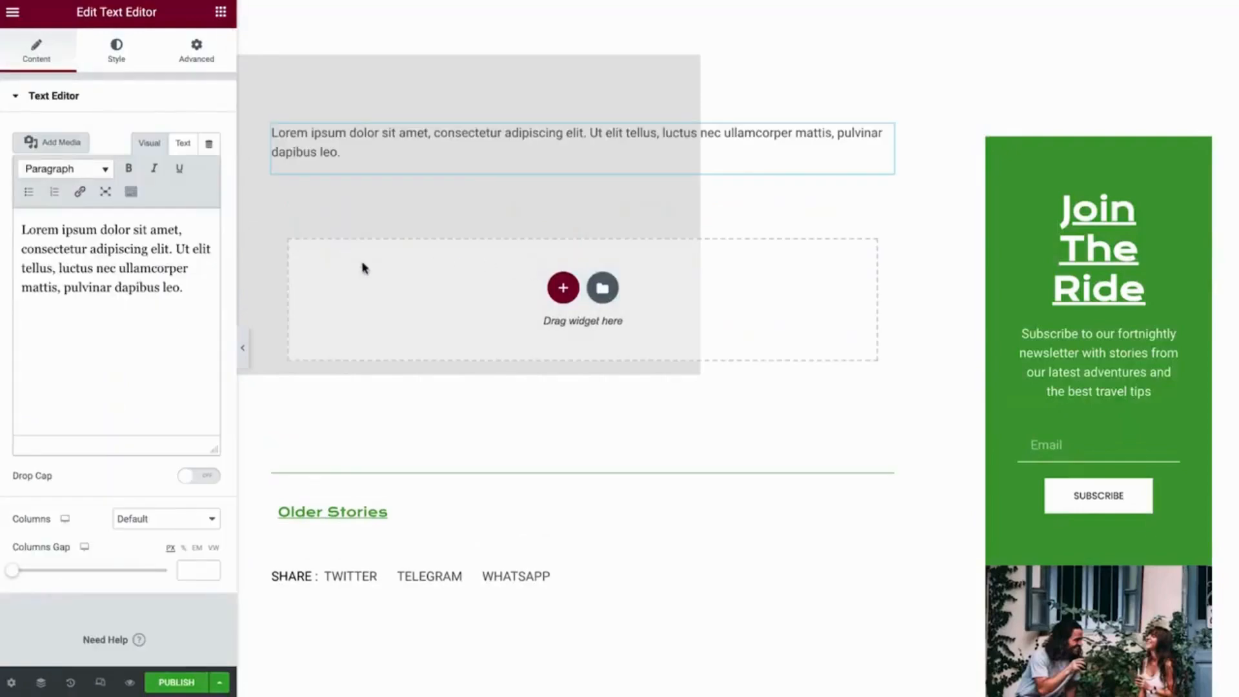
left_click_drag(193, 287, 22, 229)
type("When I first went out on my journey abroad, I was hesitant. I had no idea where I'd get my cash flow from, or if I'd ever manage to do so, so far from home. Little did I know, that first step outside my comfort zone was the kick-in-the-pants I needed, to become the independent, confident and outgoing man I am today. Success is all about taking risks, but if you're smart, you can minimize those risks and be responsible. Here are few life-changing lessons I've learned along the way:")
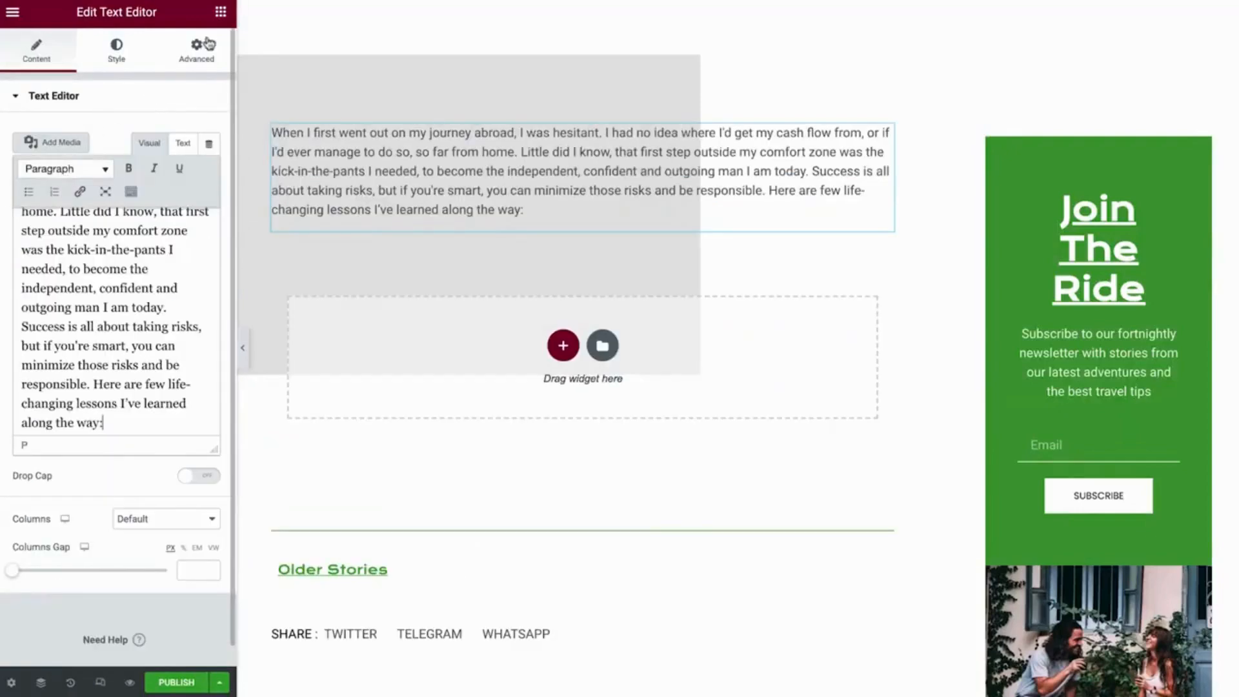
Add a Heading widget directly below the introduction paragraph
left_click(220, 11)
left_click_drag(177, 152, 313, 194)
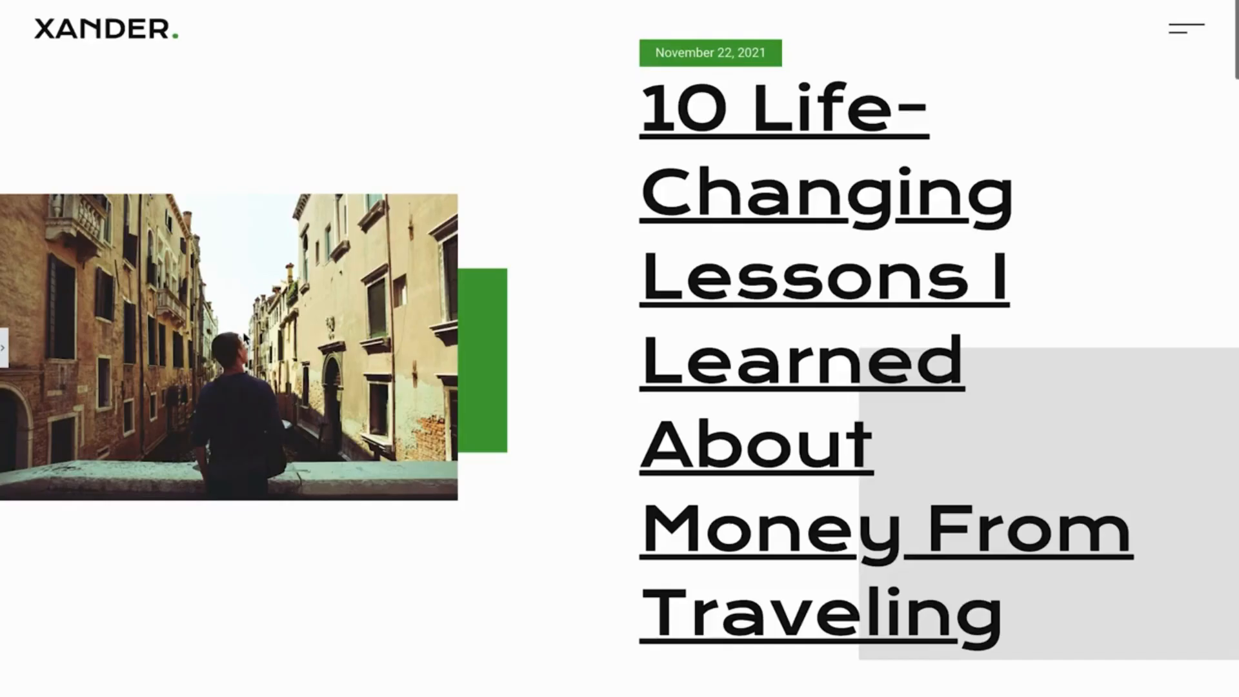
Review the layout of the travel article, going through its headings, text and images
scroll(245, 339, "down", 6)
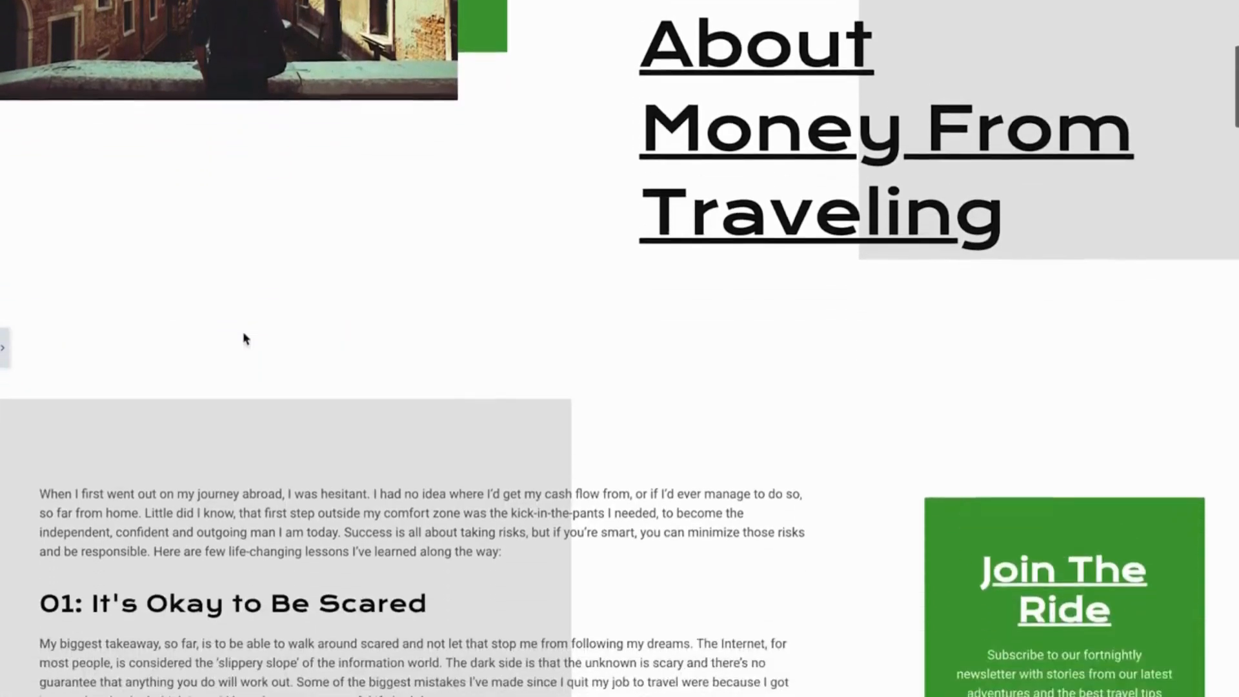
scroll(245, 339, "down", 9)
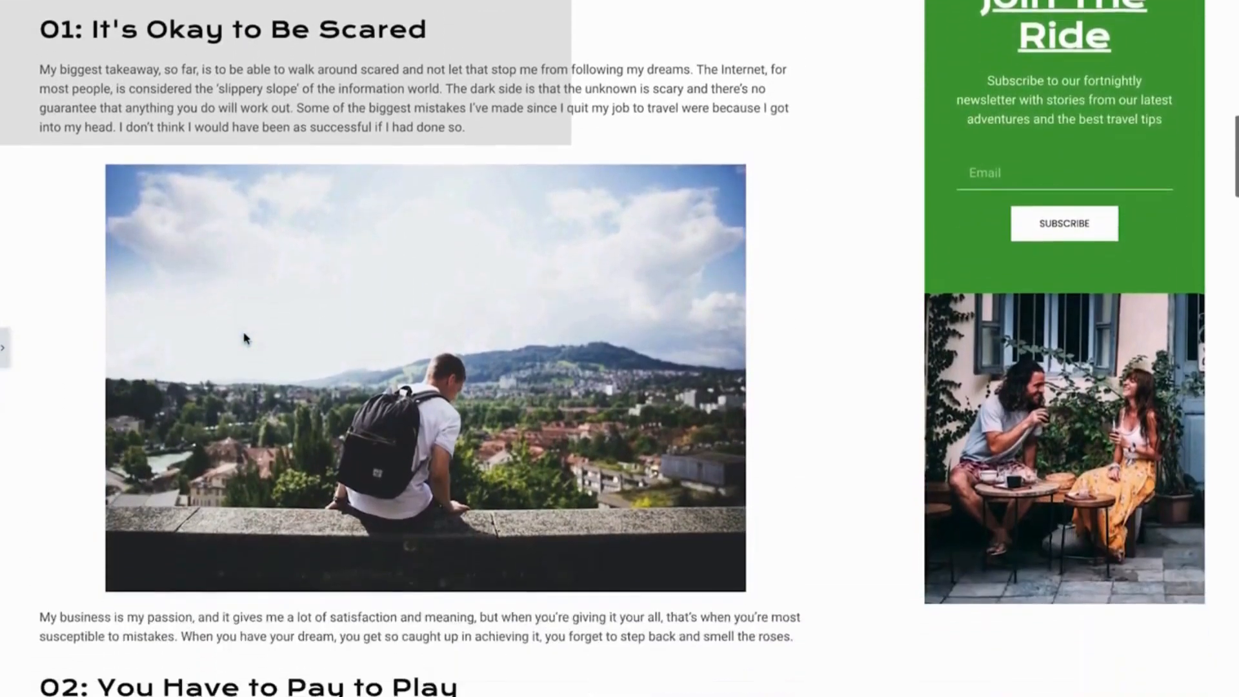
scroll(245, 339, "down", 9)
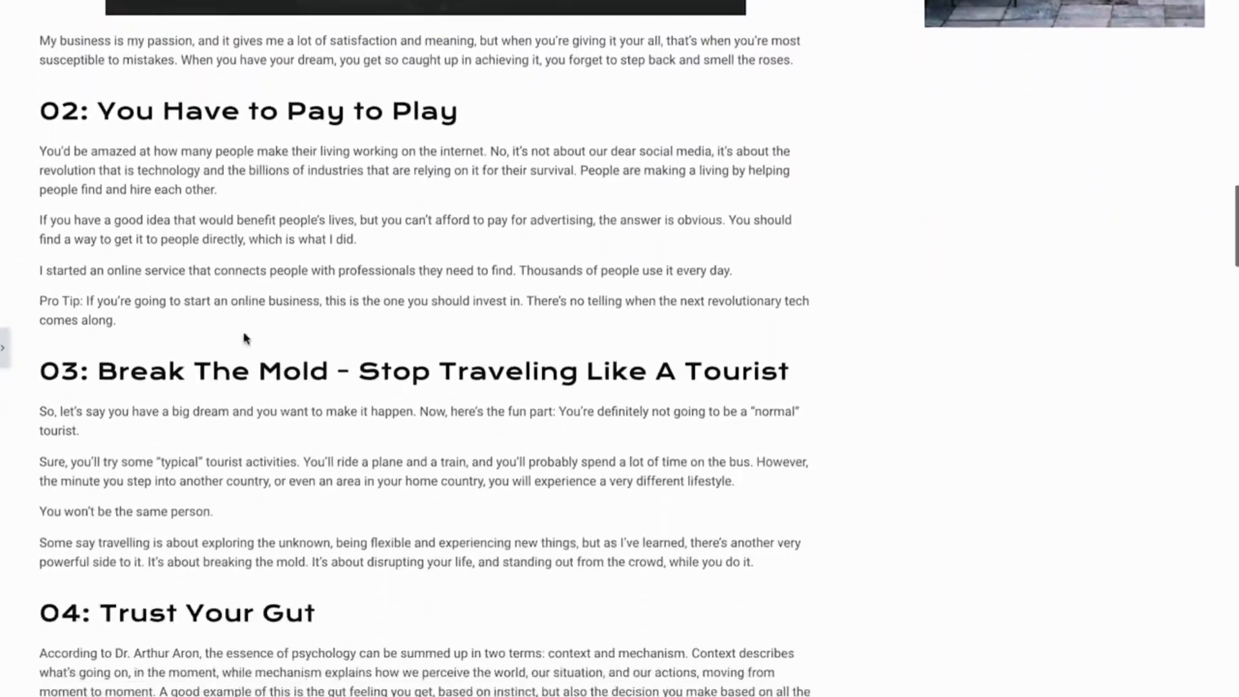
scroll(245, 339, "down", 9)
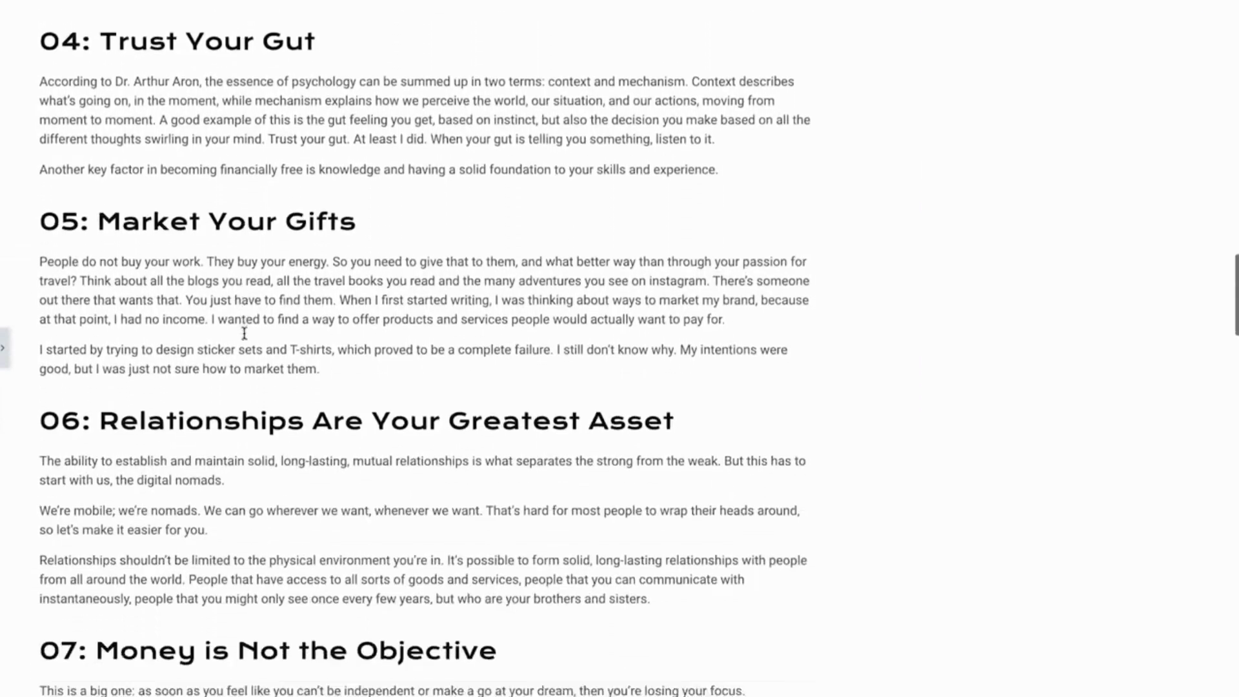
scroll(244, 333, "down", 1)
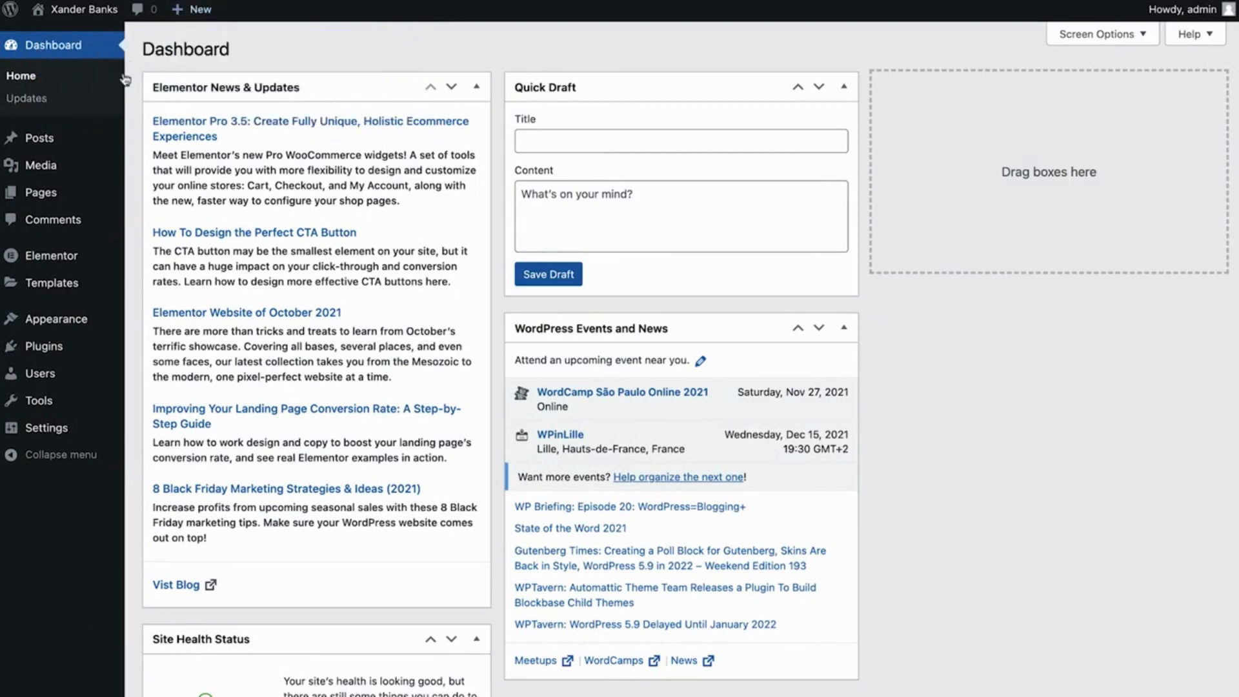
Go to the list of all posts in WordPress and start a new post
mouse_move(20, 150)
left_click(58, 149)
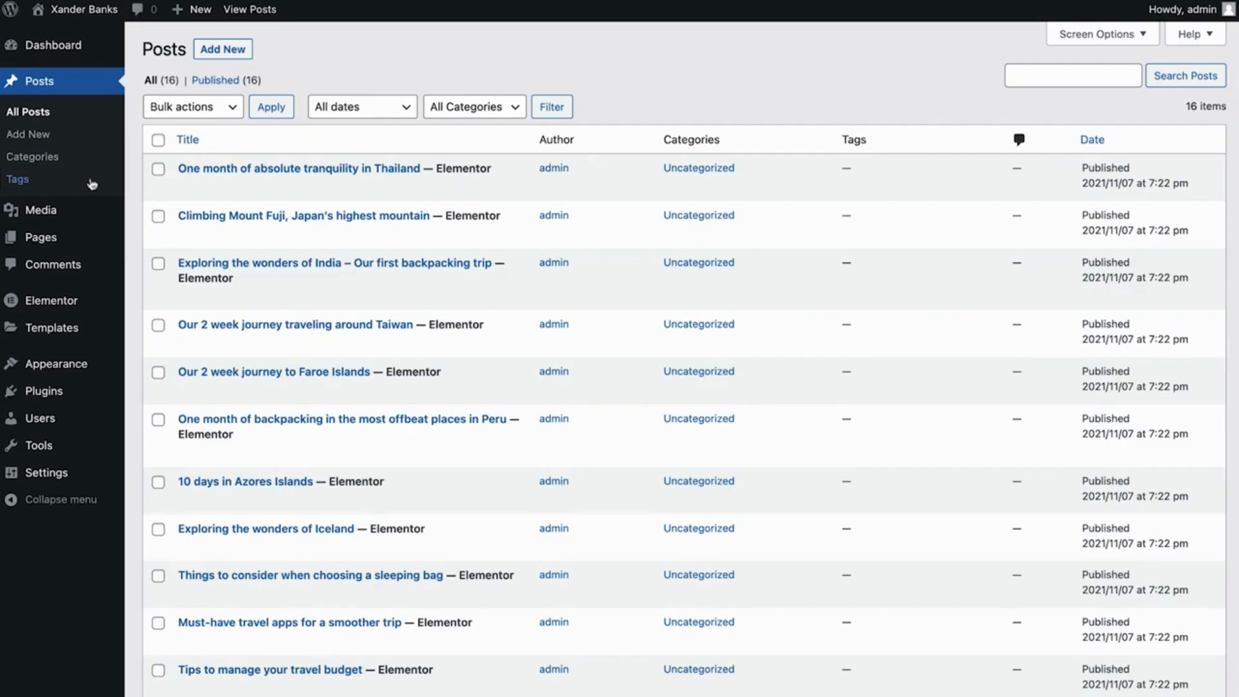
mouse_move(368, 189)
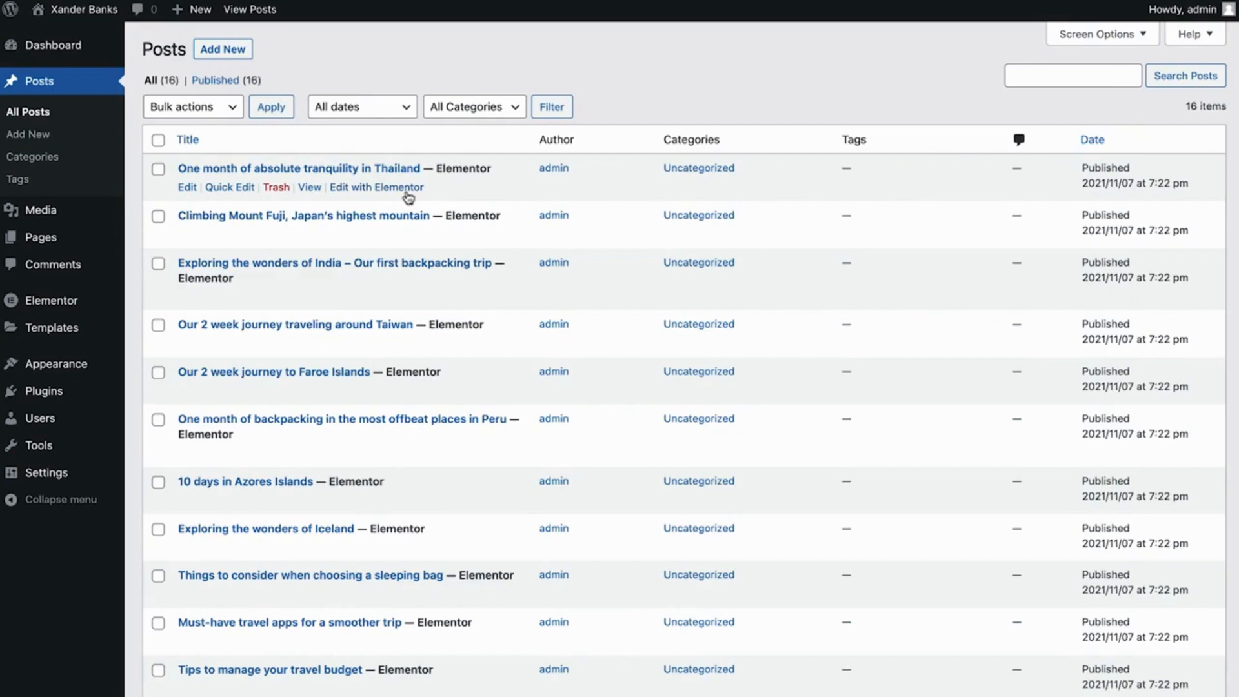
left_click(224, 55)
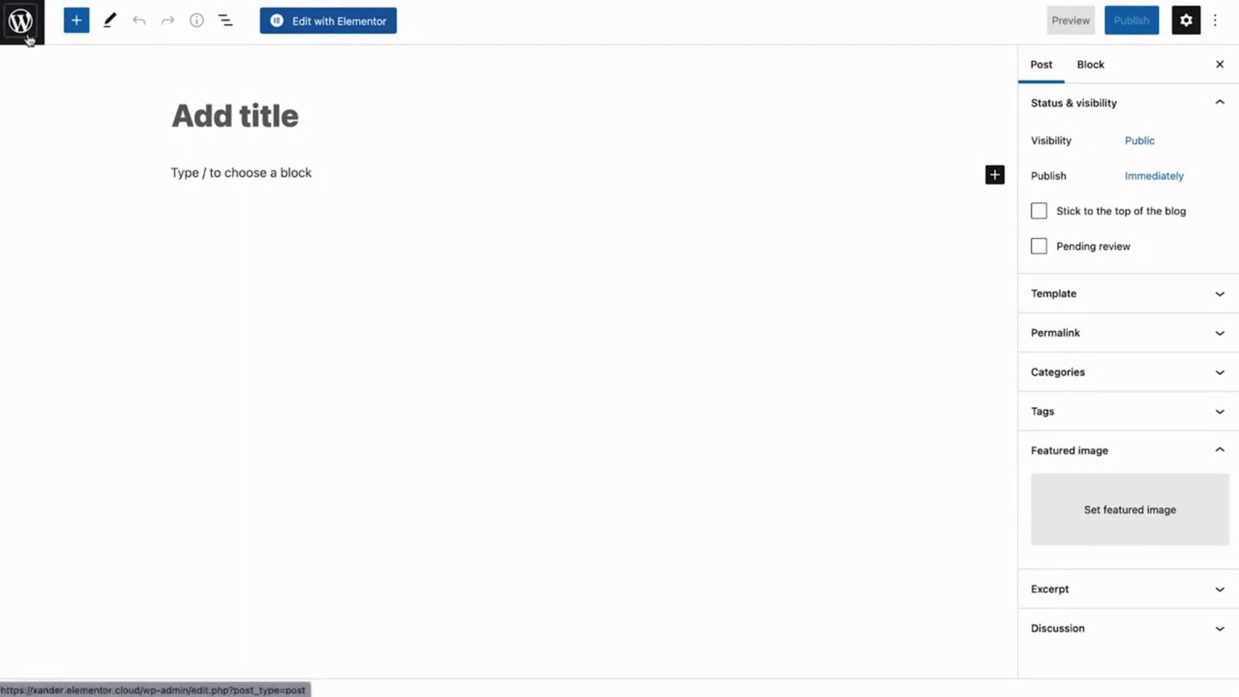
Examine the available content blocks, the settings sidebar and the editor's view and tool options
left_click(78, 30)
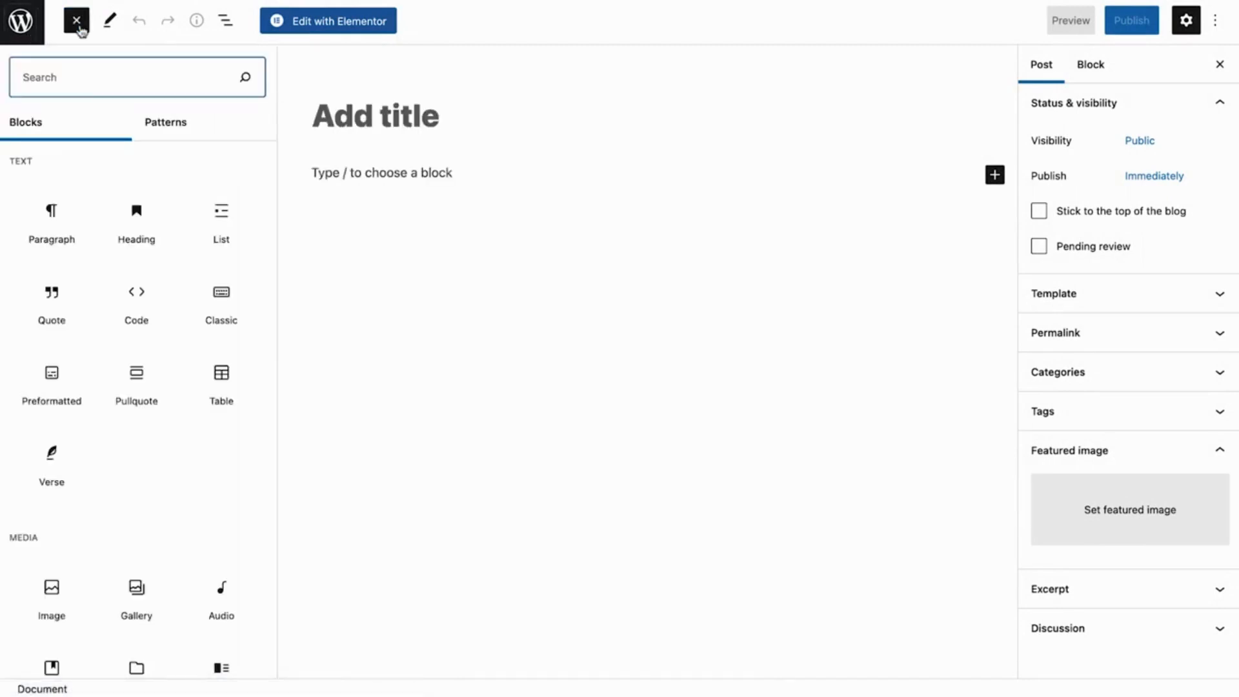
left_click(78, 26)
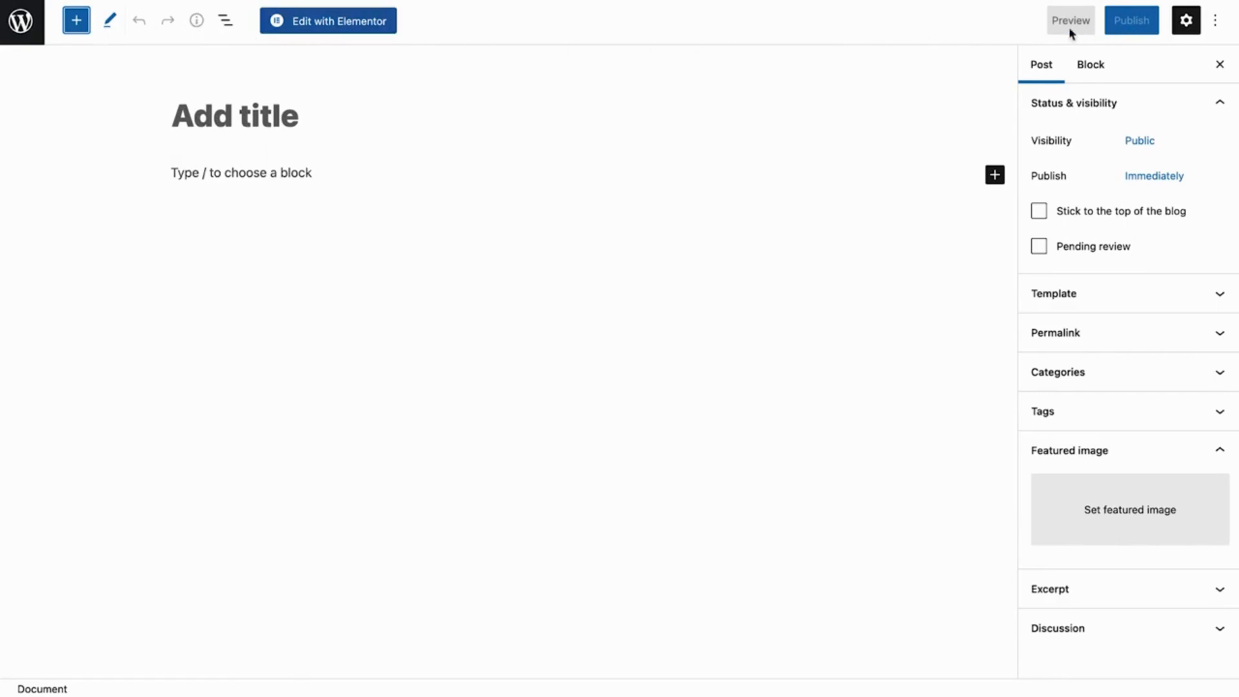
key("Right")
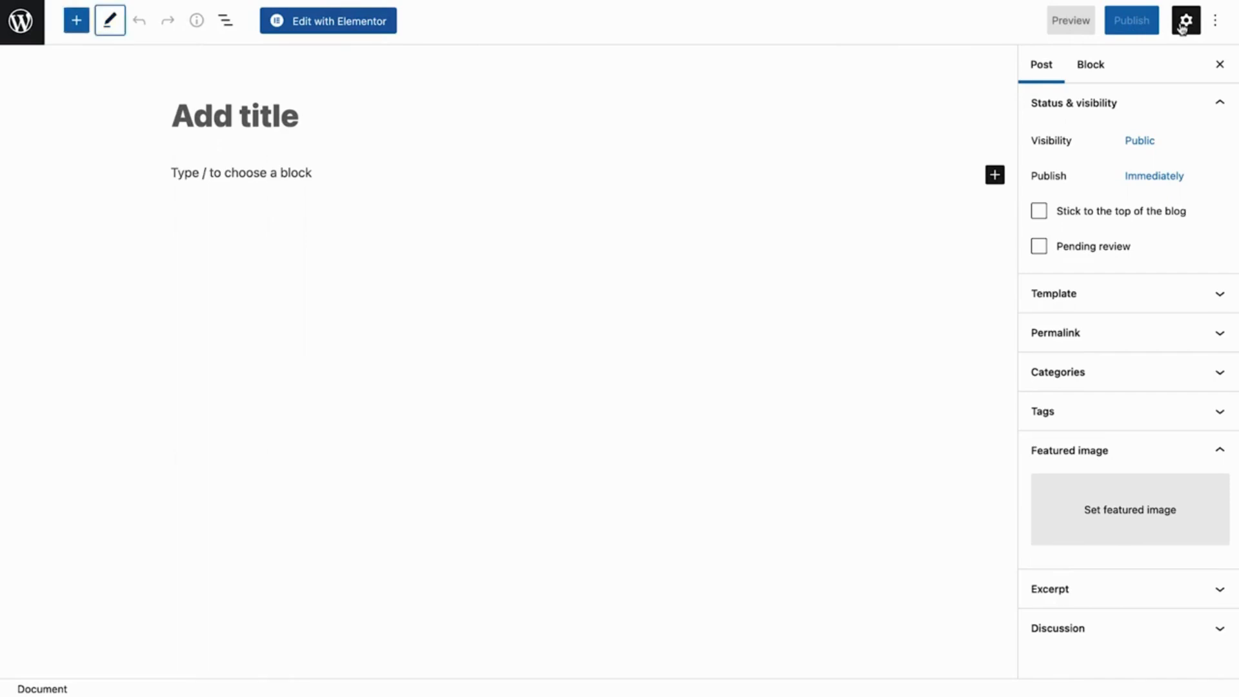
left_click(1186, 21)
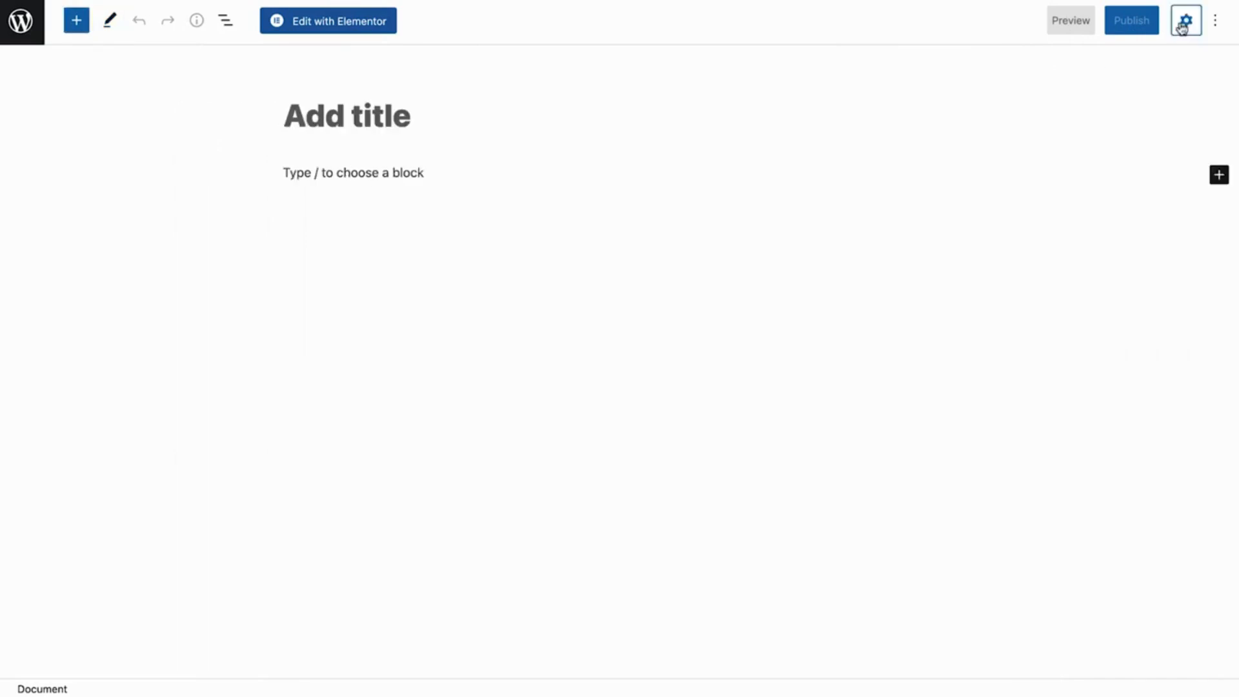
left_click(1182, 26)
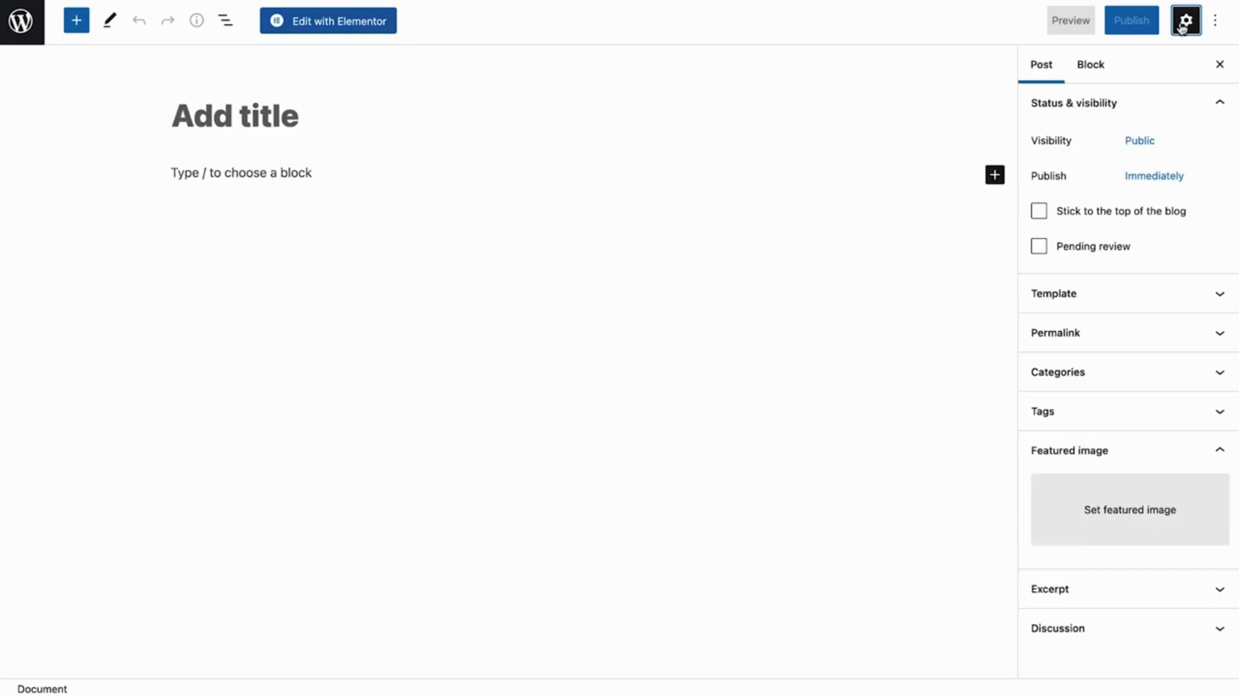
left_click(1218, 25)
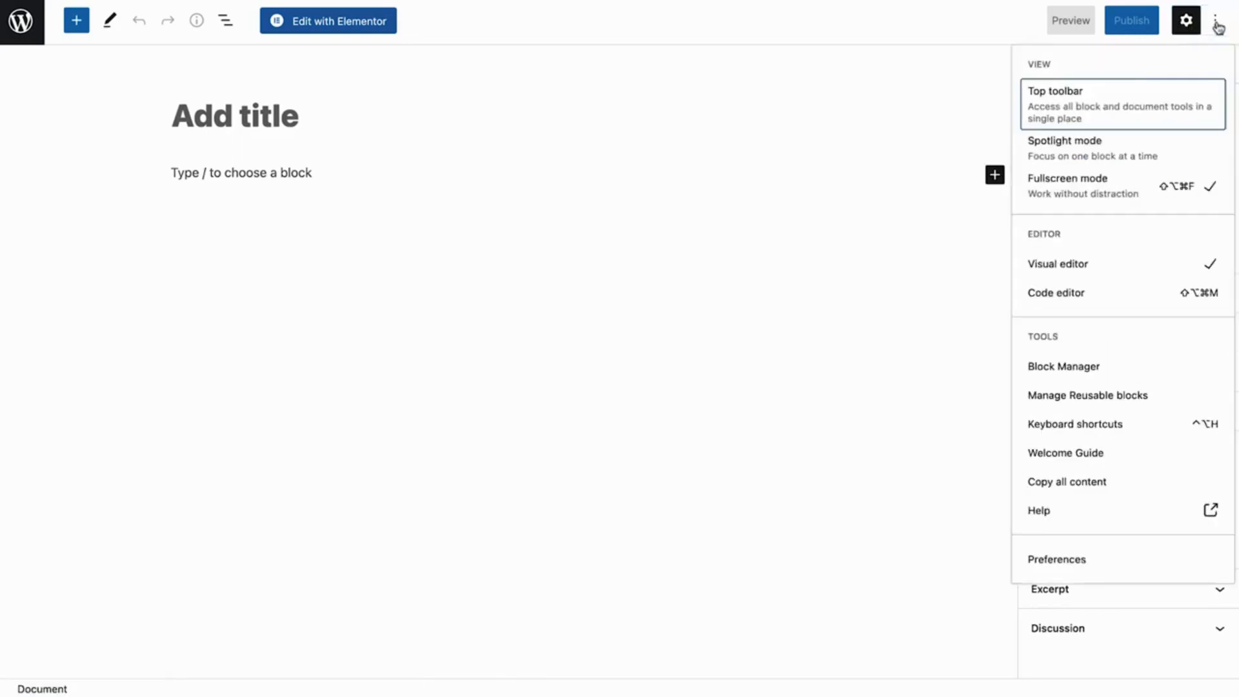
left_click(1218, 26)
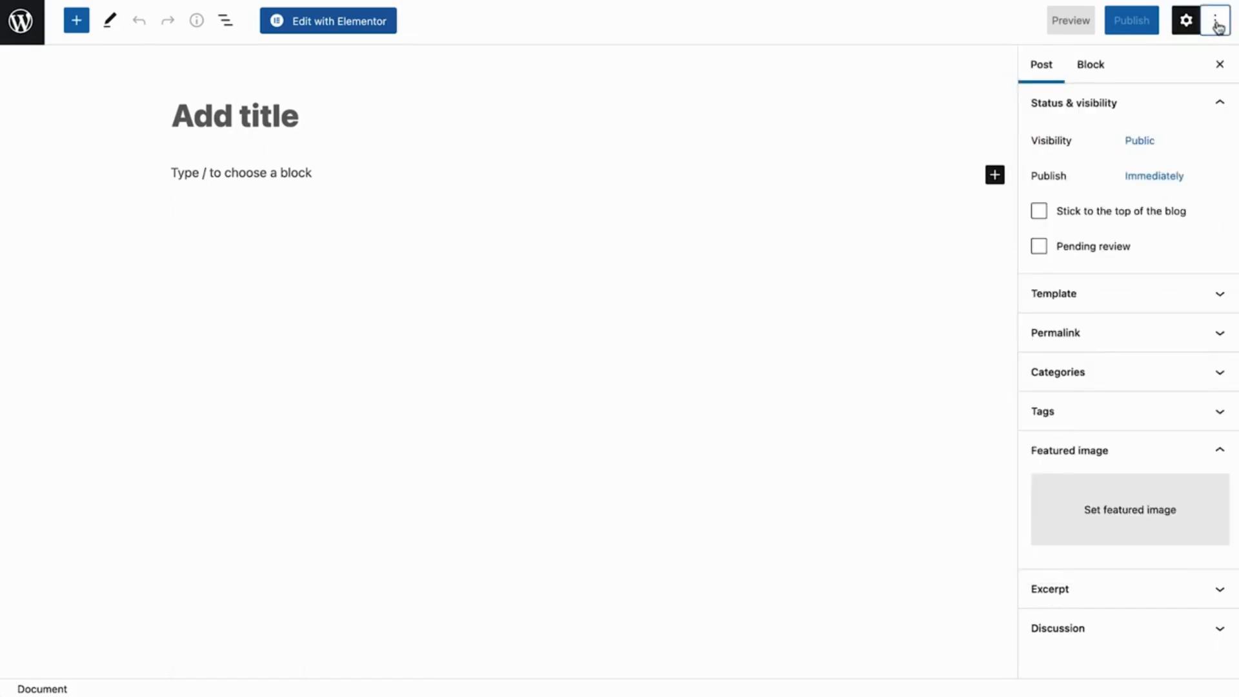
Title the new post "10 tips for the starter blogger"
left_click(320, 118)
type("10 tips ")
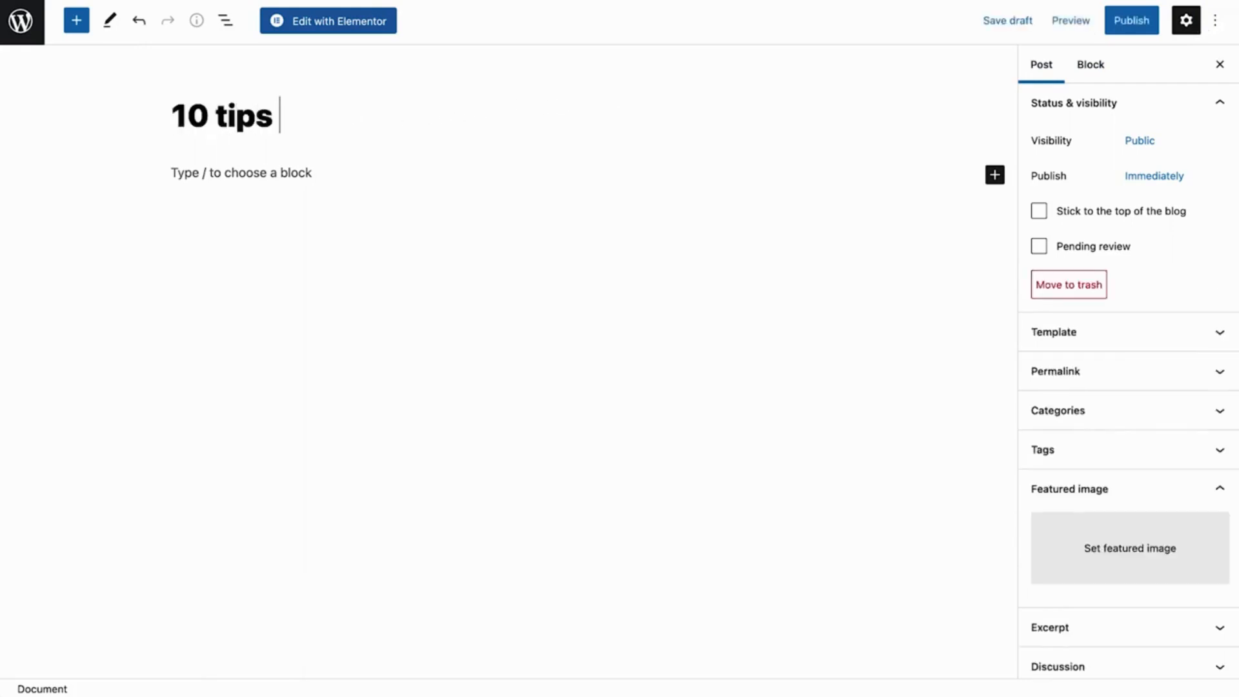
type("for the starter blogger")
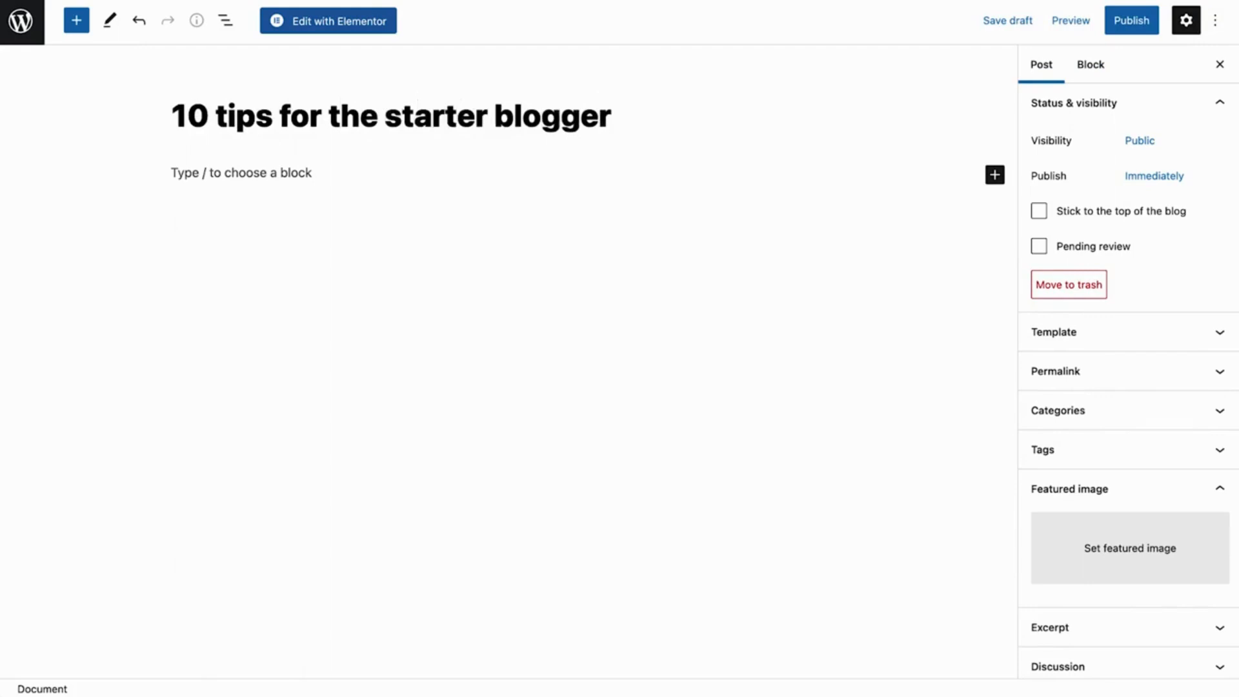
Write "This is my first article" as the first paragraph and check its text alignment options
key("Return")
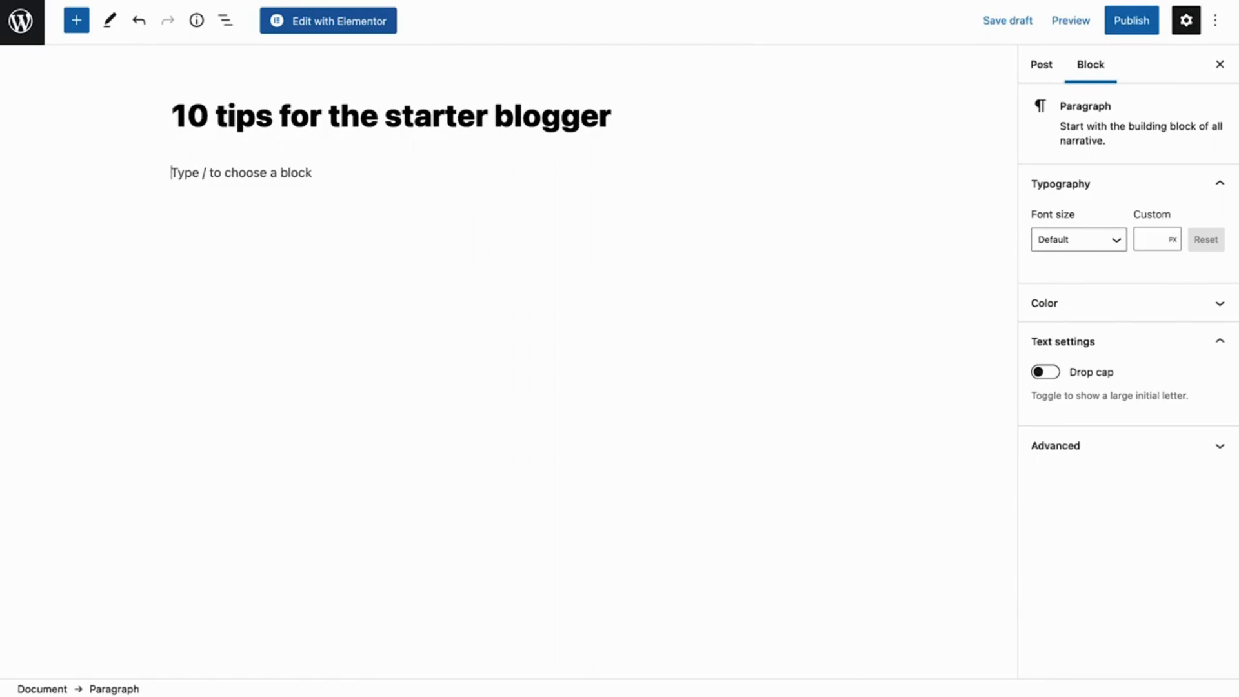
type("This is my first ")
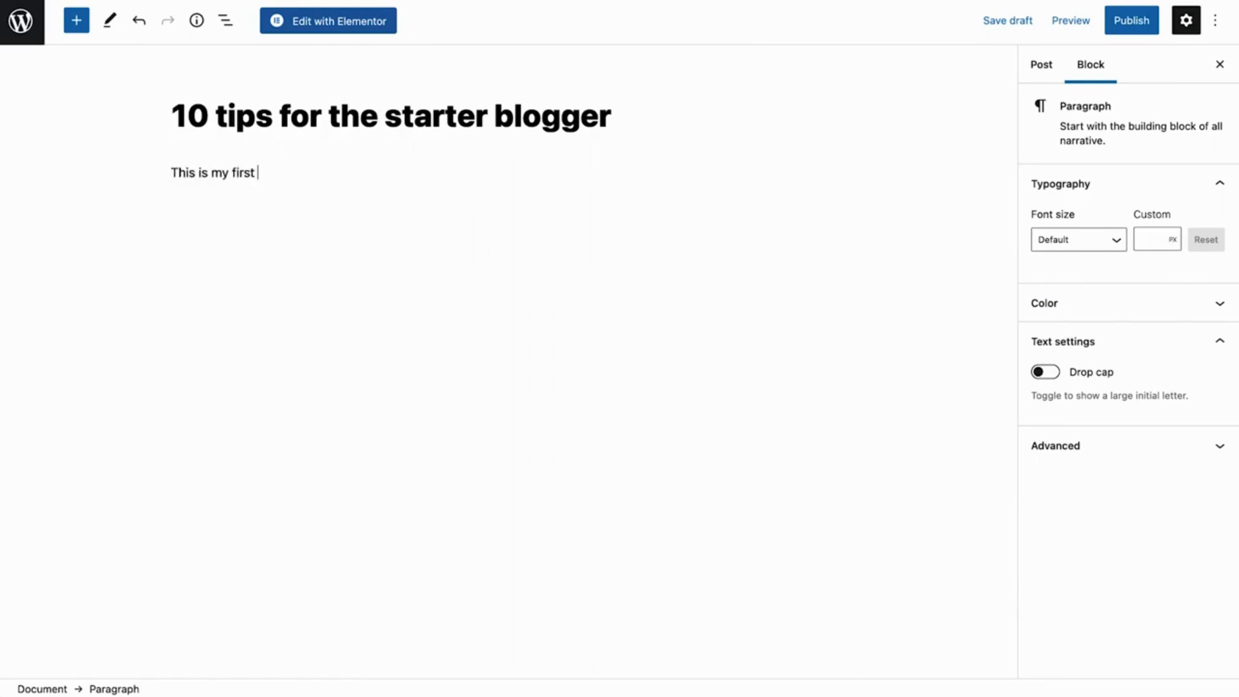
type("article")
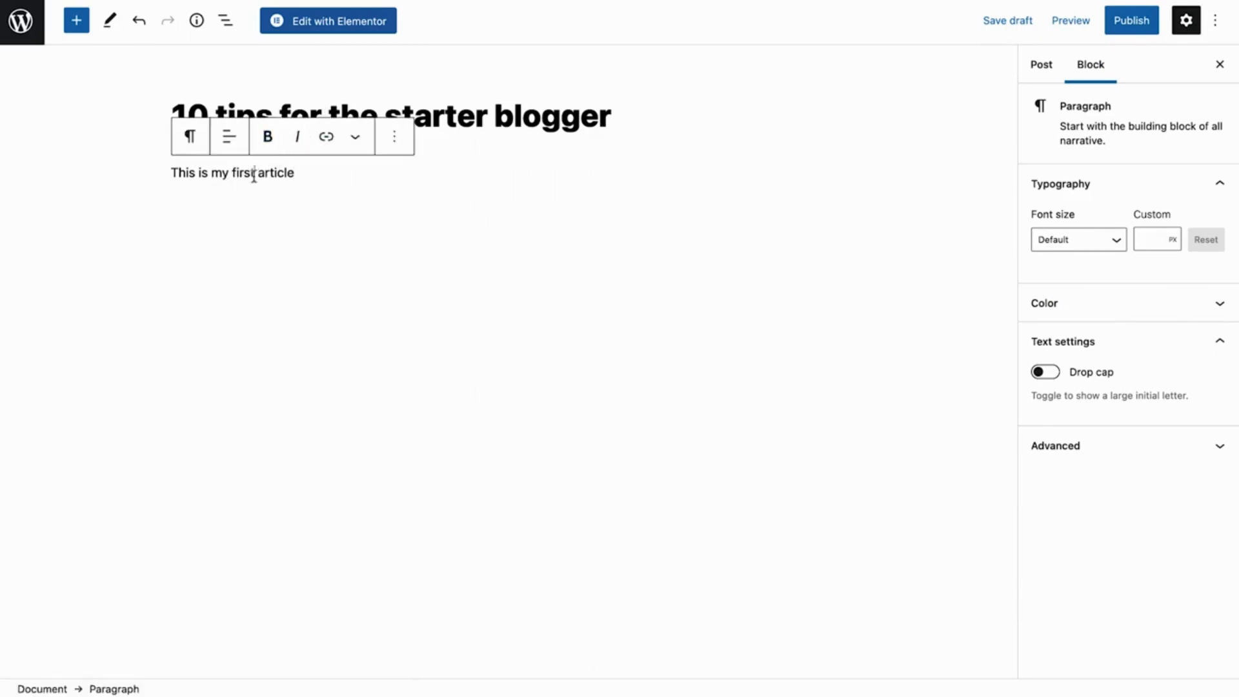
left_click(228, 139)
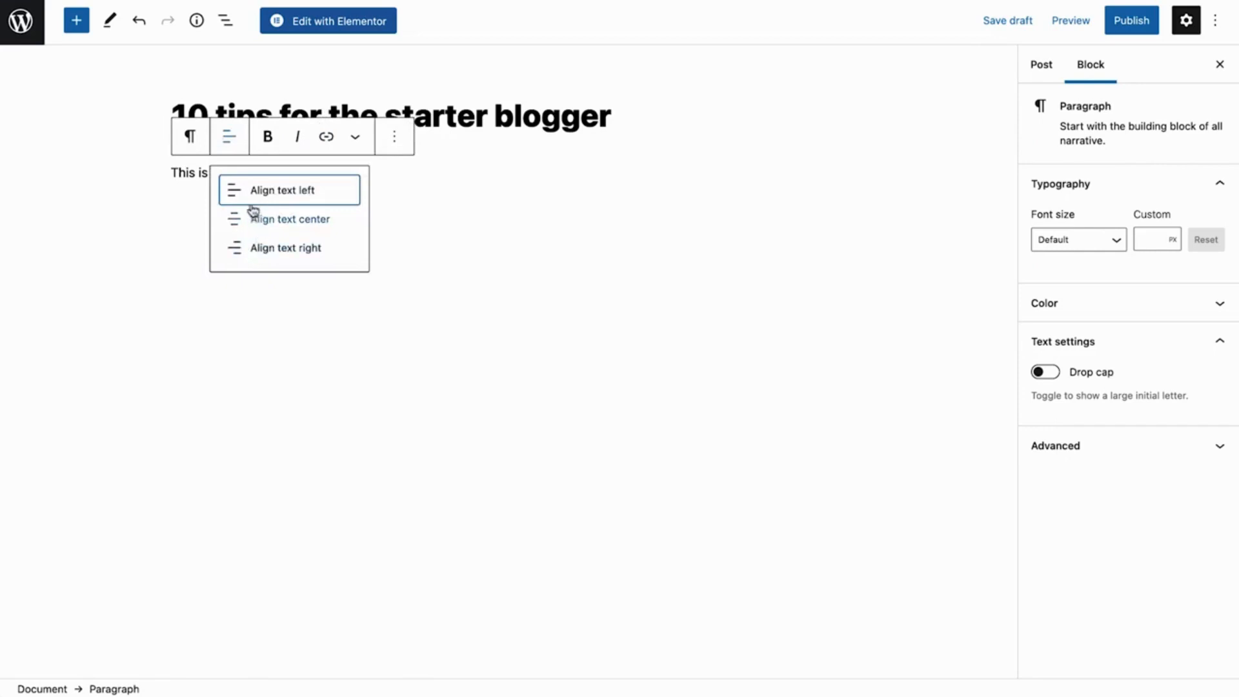
left_click(229, 144)
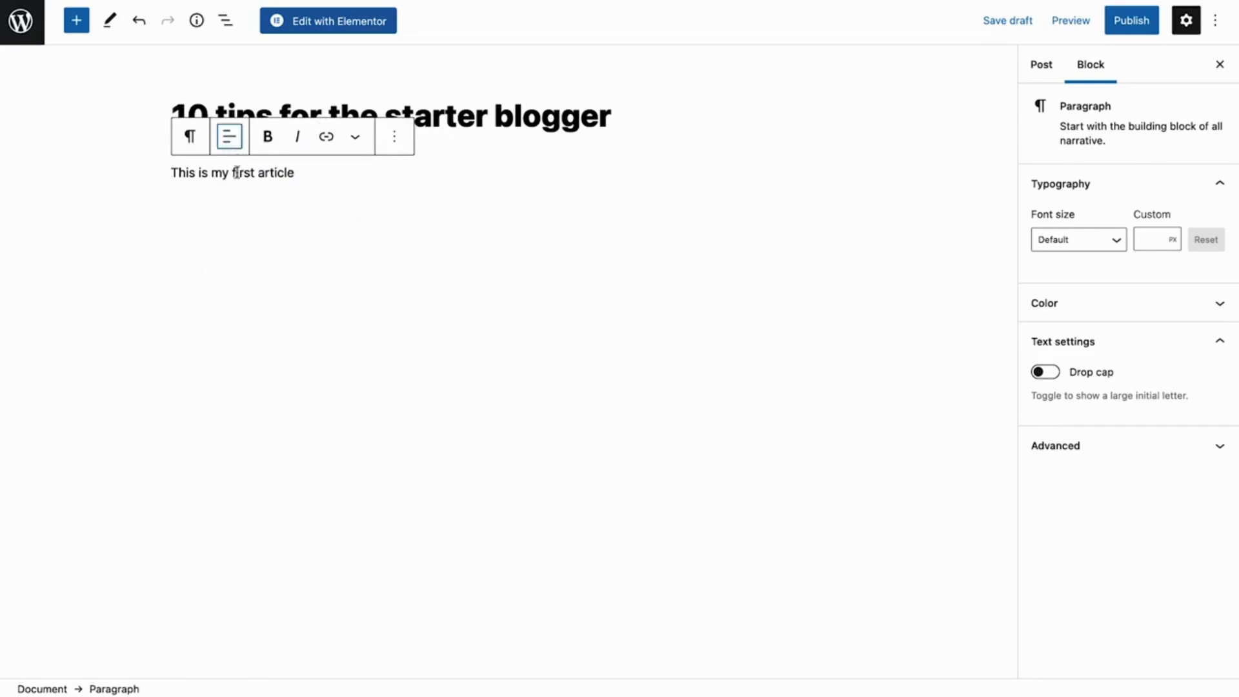
Make the words "first article" bold and italic, and check which block types the paragraph can be transformed into
left_click_drag(232, 173, 299, 176)
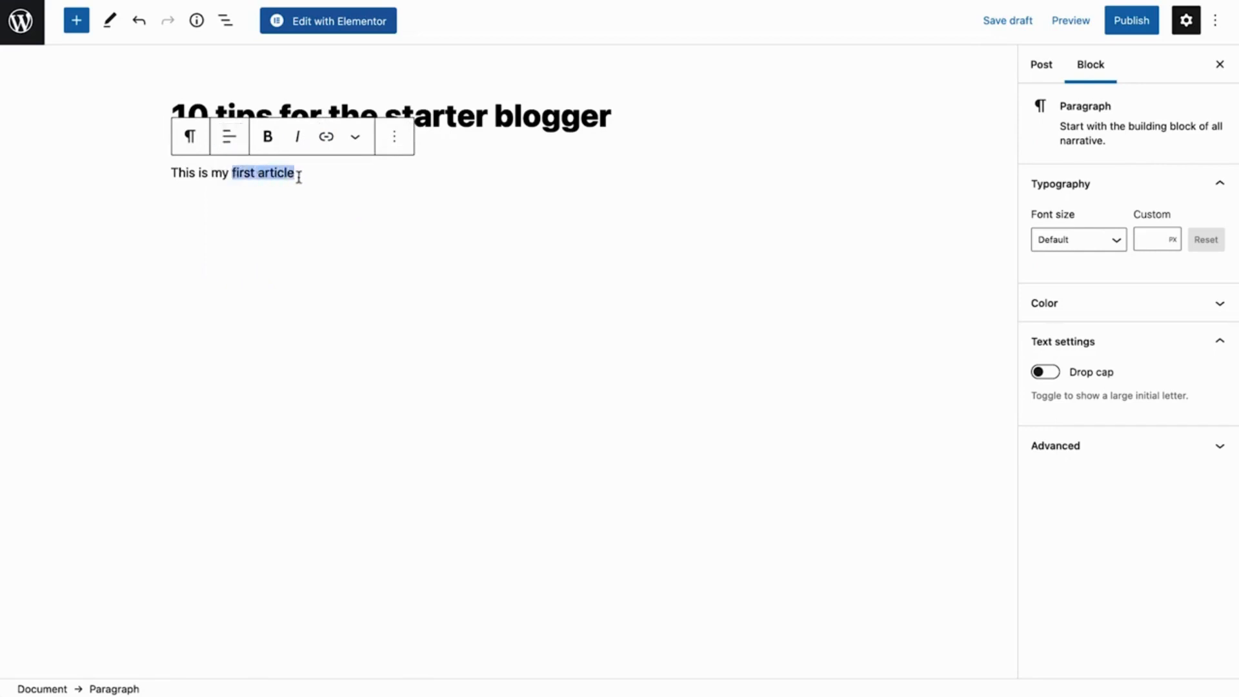
left_click(270, 141)
left_click(297, 141)
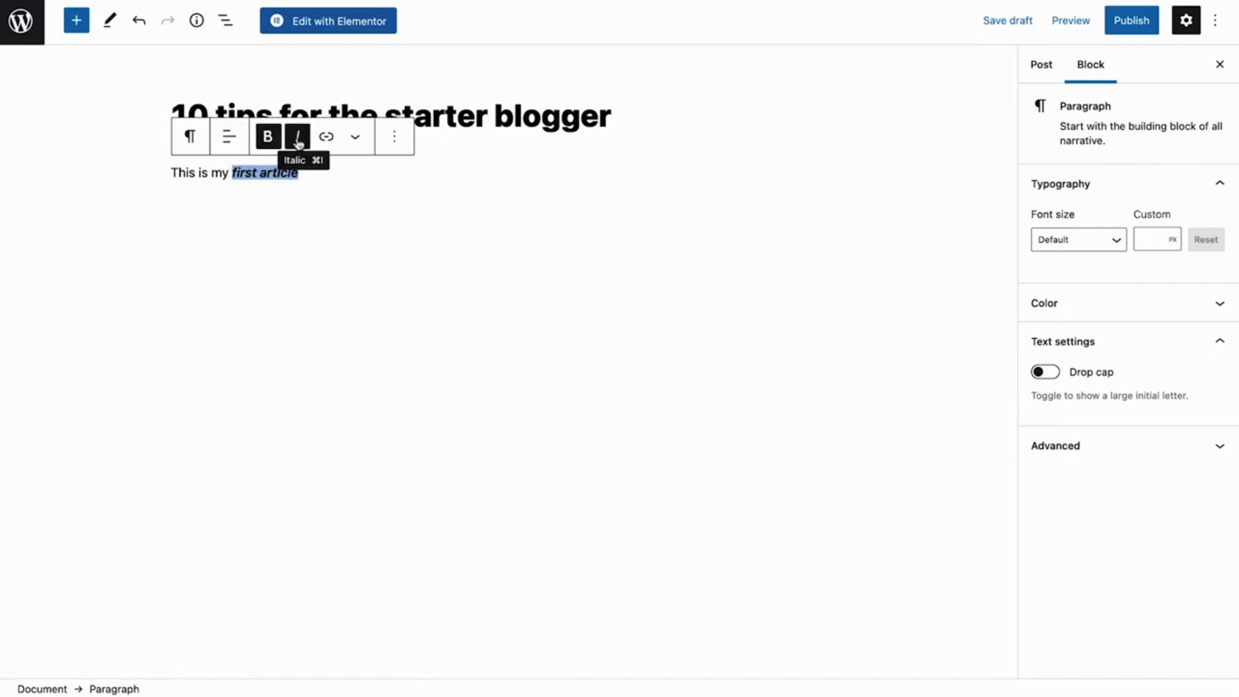
left_click(191, 140)
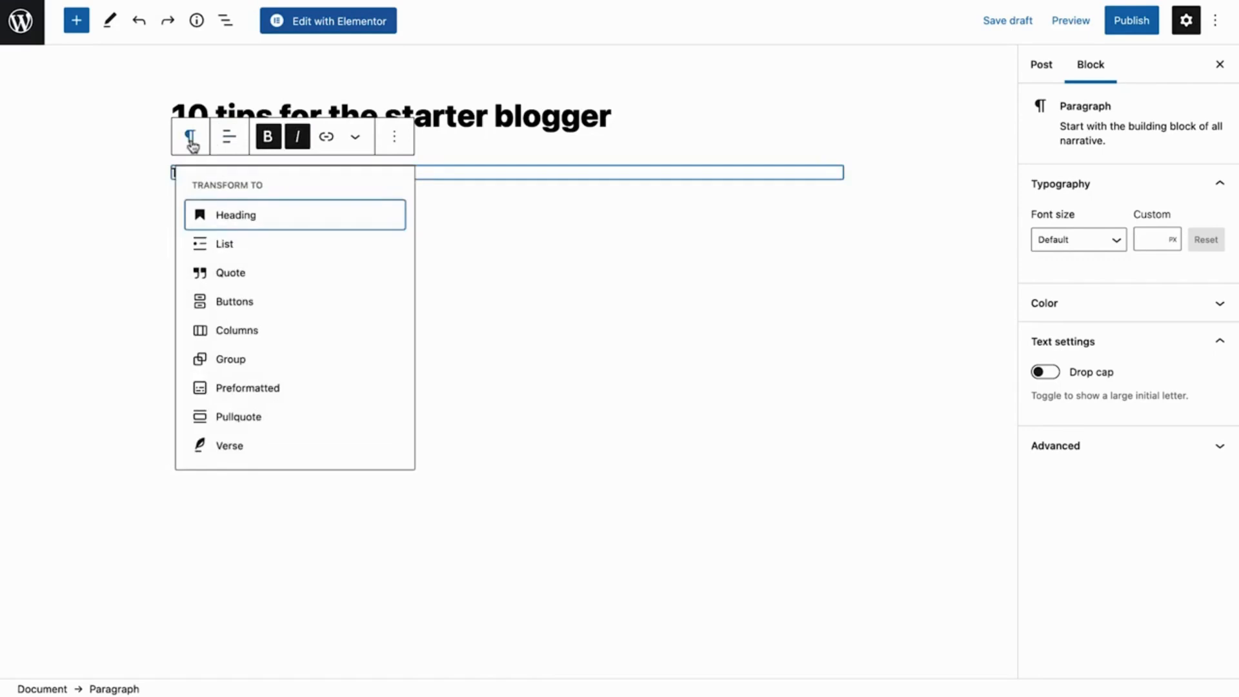
left_click(191, 144)
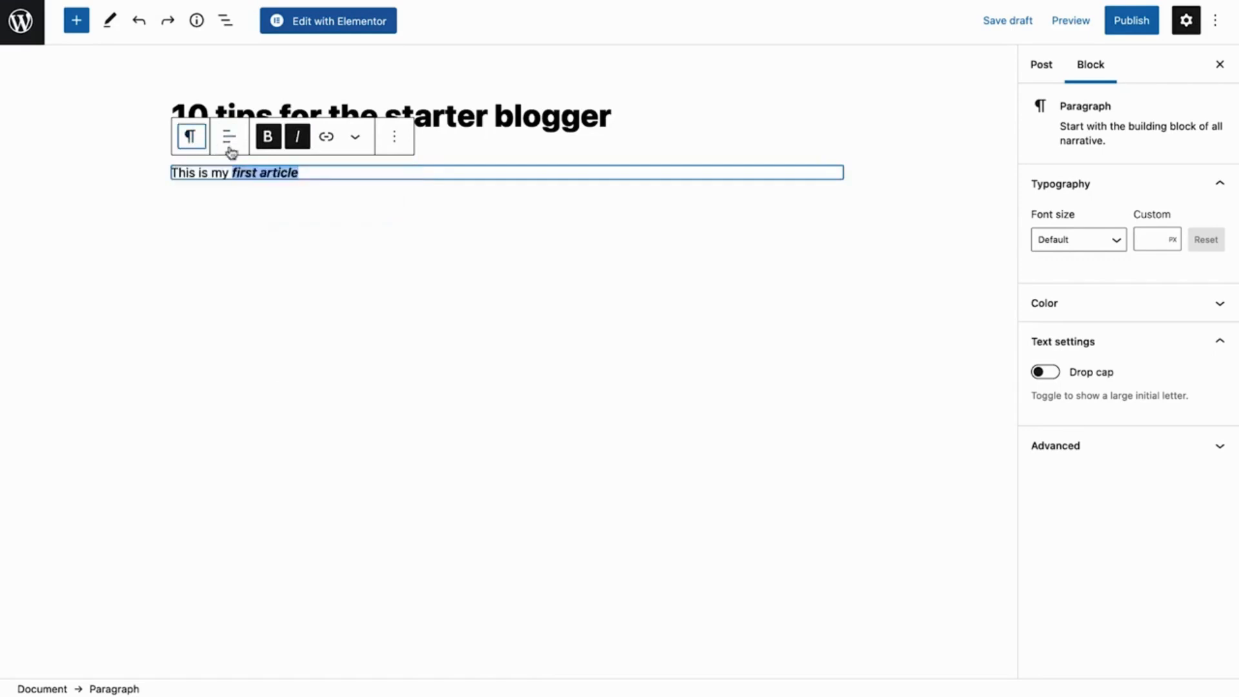
left_click(321, 171)
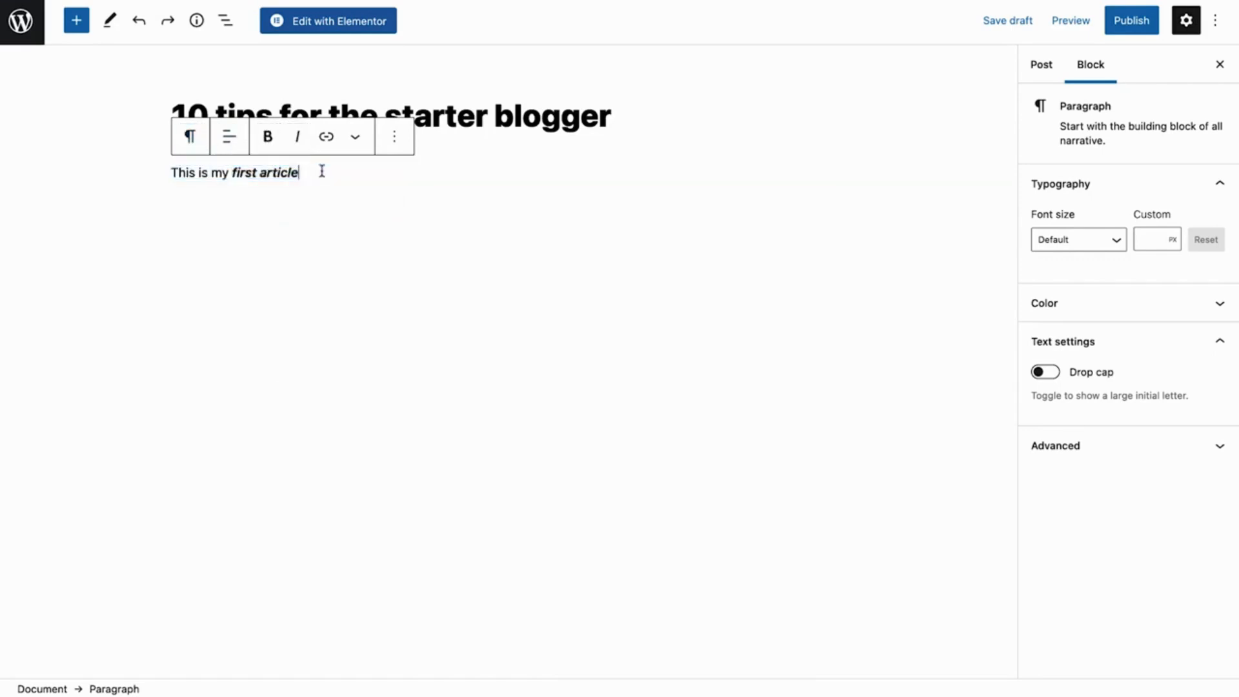
Add a heading block reading "This is a heading" below the first paragraph and check its color options
key("Return")
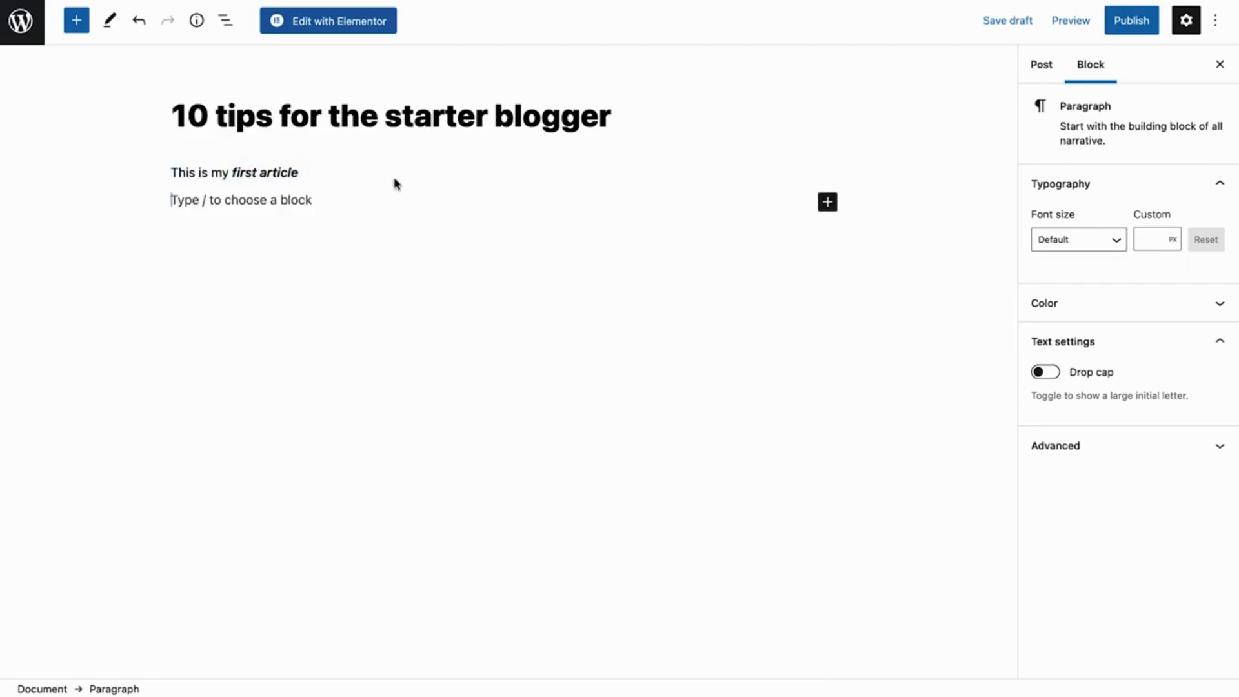
left_click(827, 204)
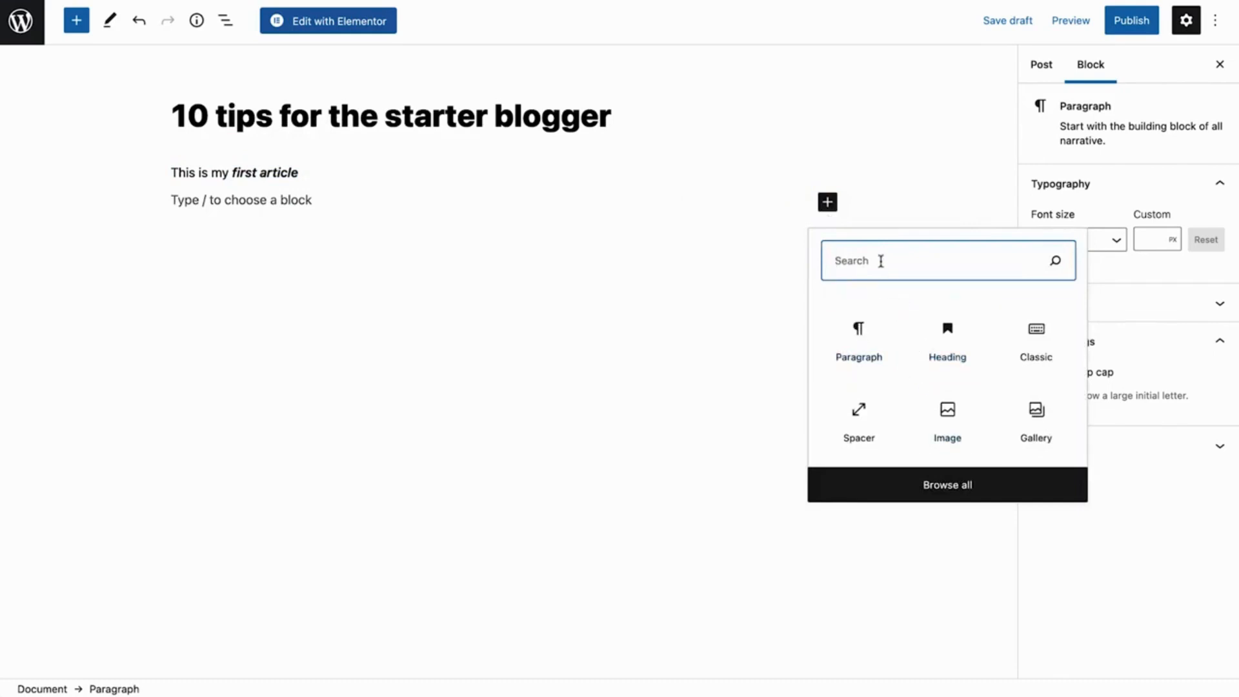
left_click(949, 489)
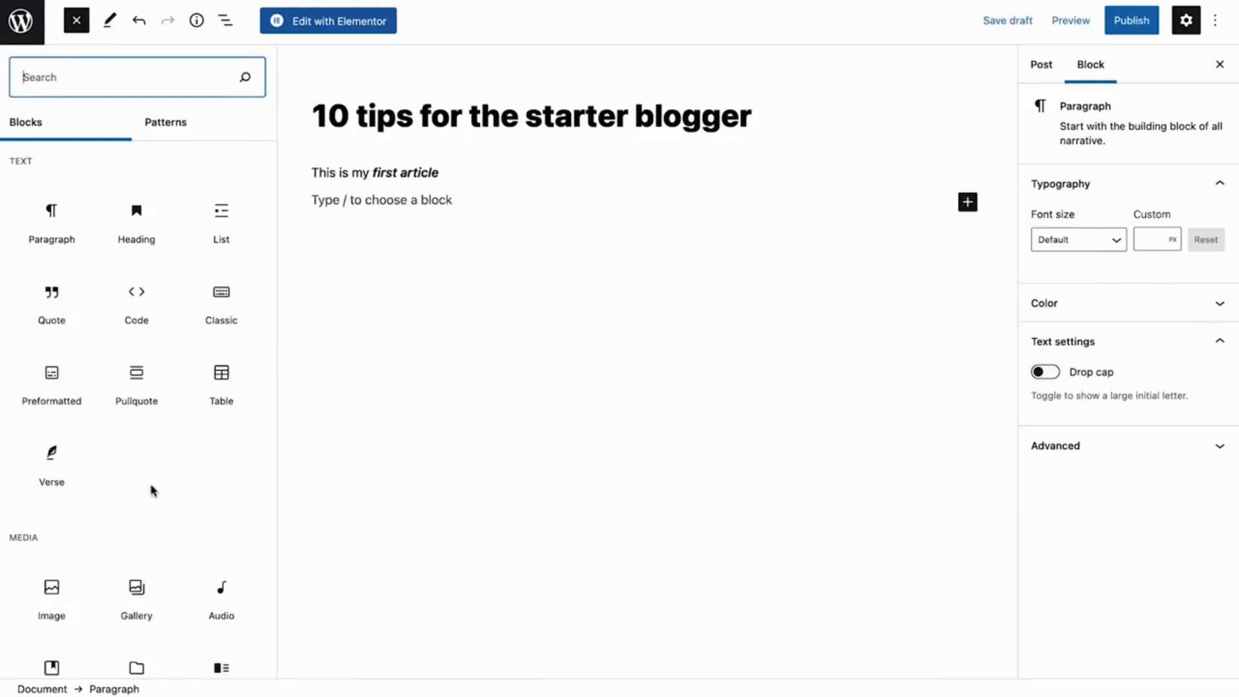
left_click(420, 205)
type("/")
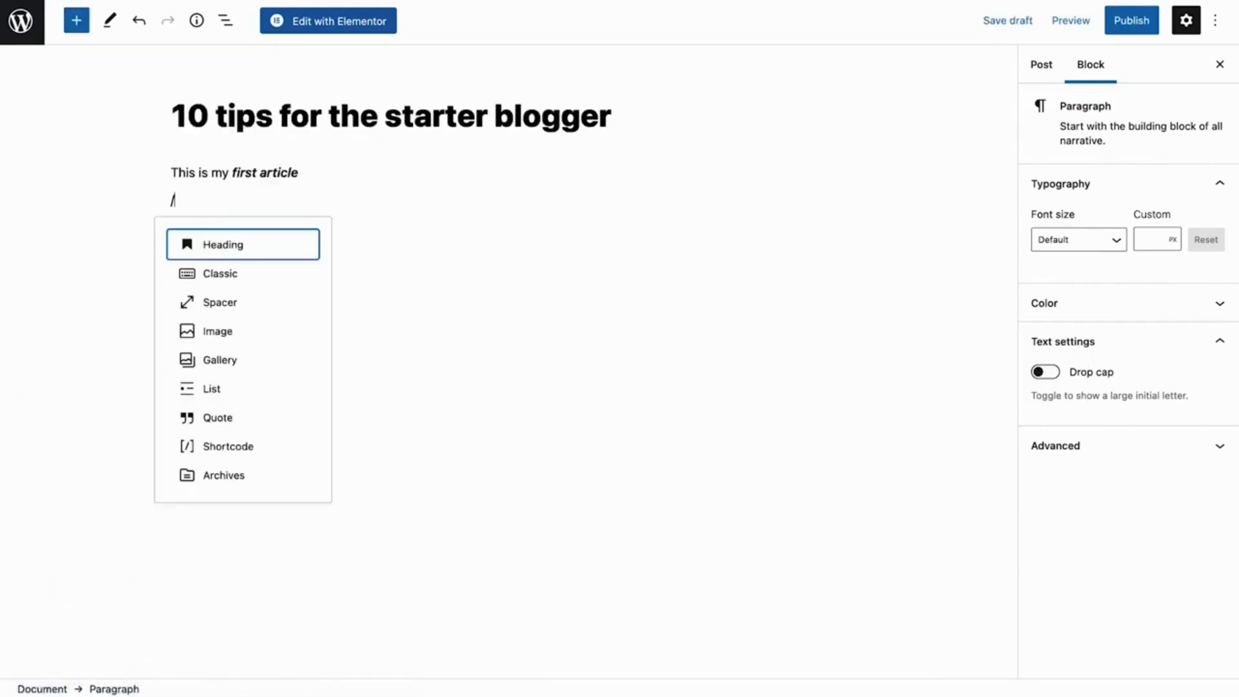
type("heading")
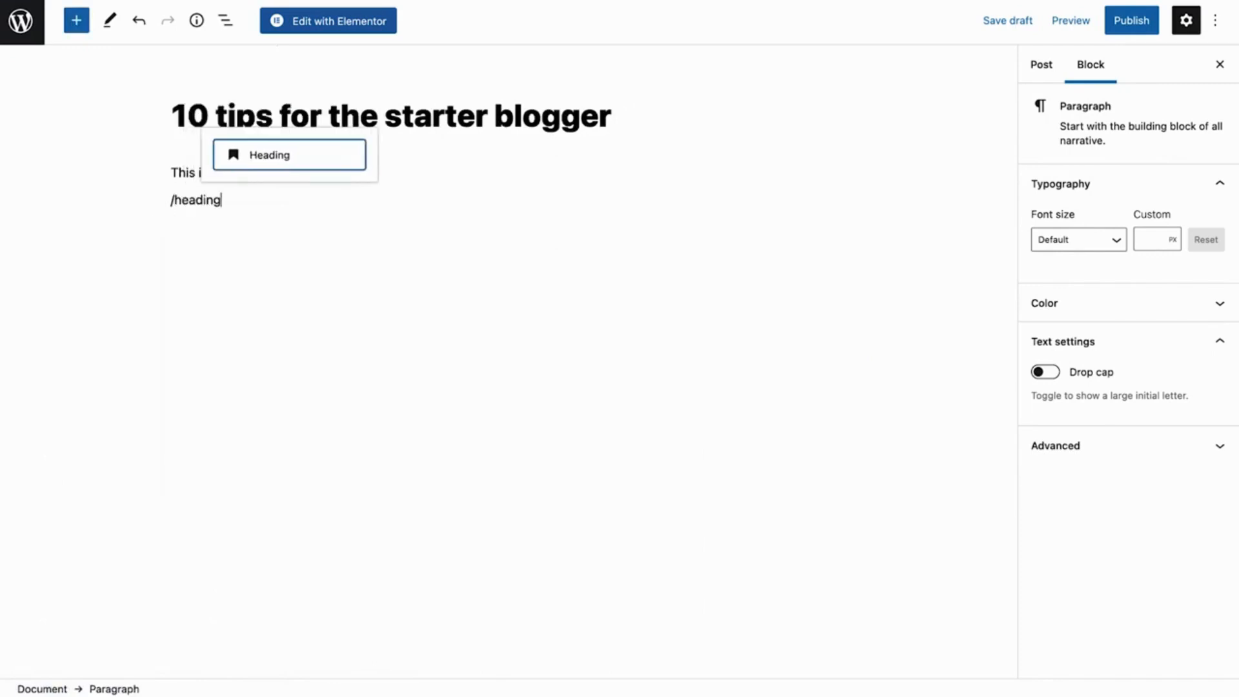
left_click(323, 158)
type("This is a heading")
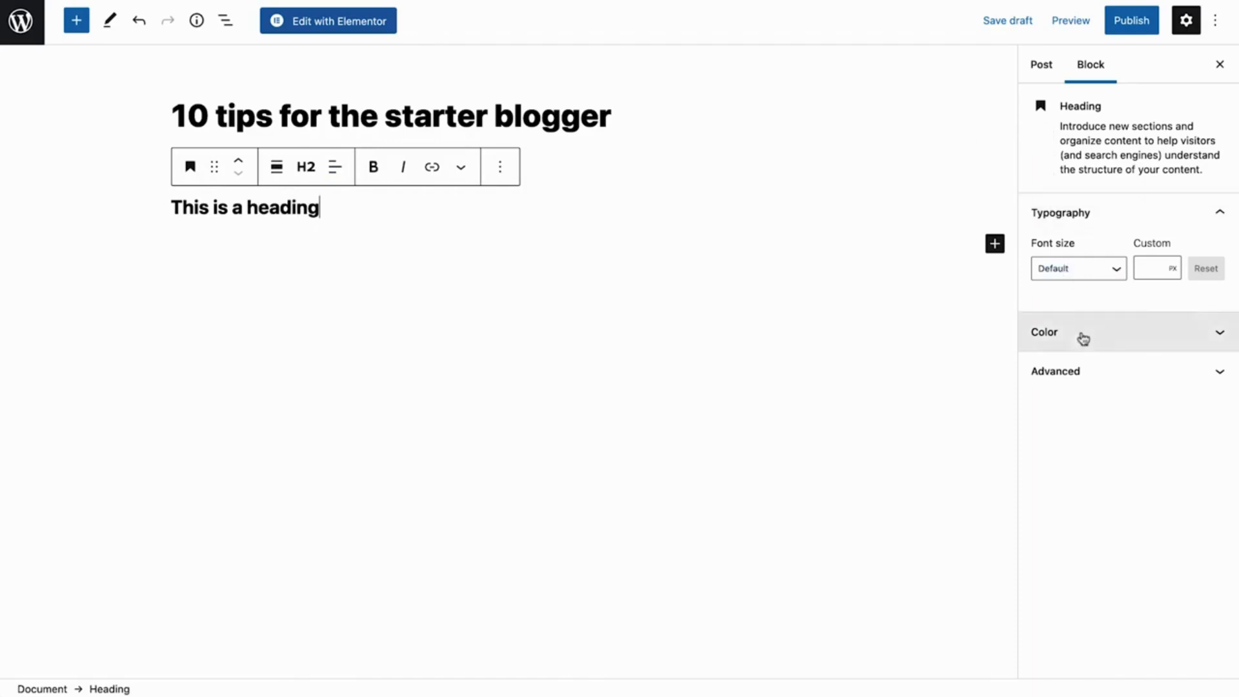
left_click(1083, 337)
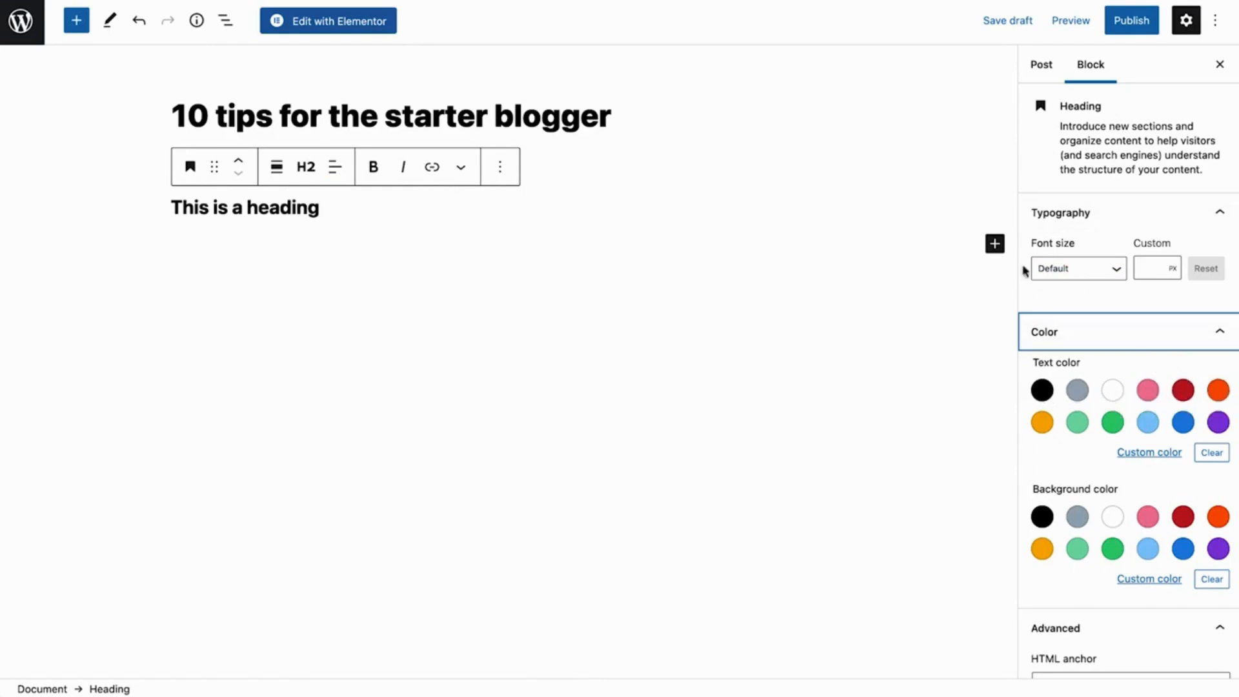
Insert an image block below the heading with Huangshan.jpg from the media library
left_click(995, 243)
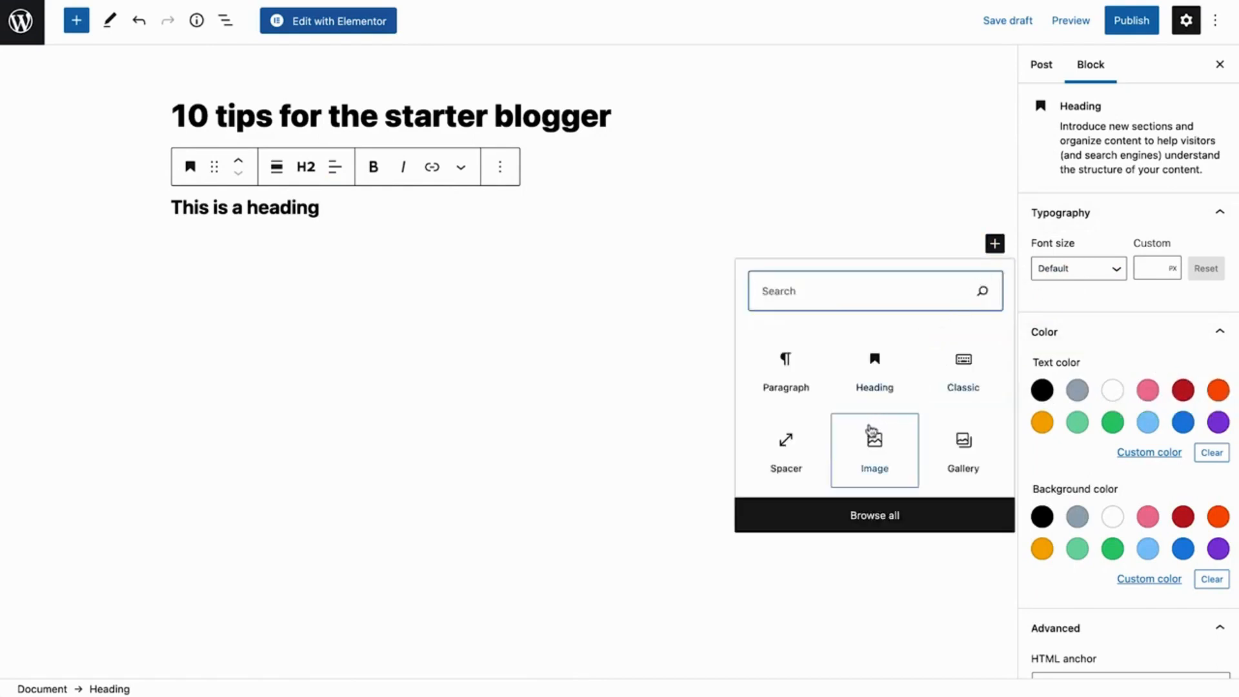
left_click(875, 448)
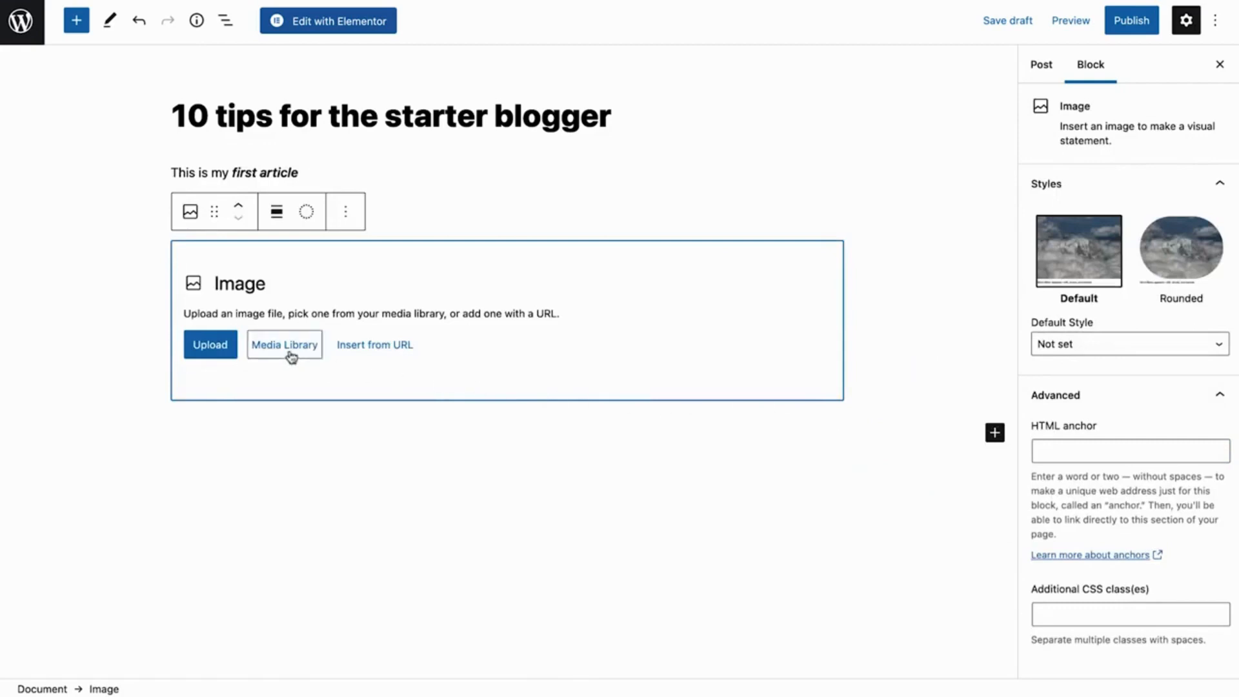
left_click(290, 352)
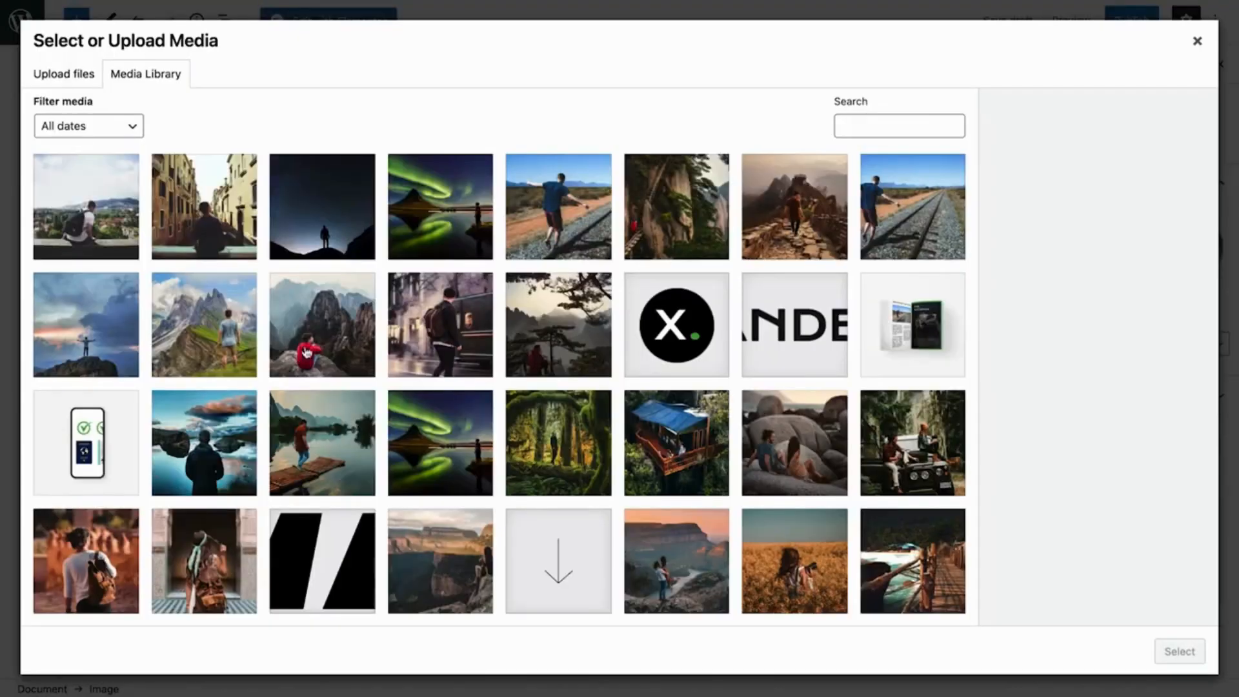
left_click(672, 227)
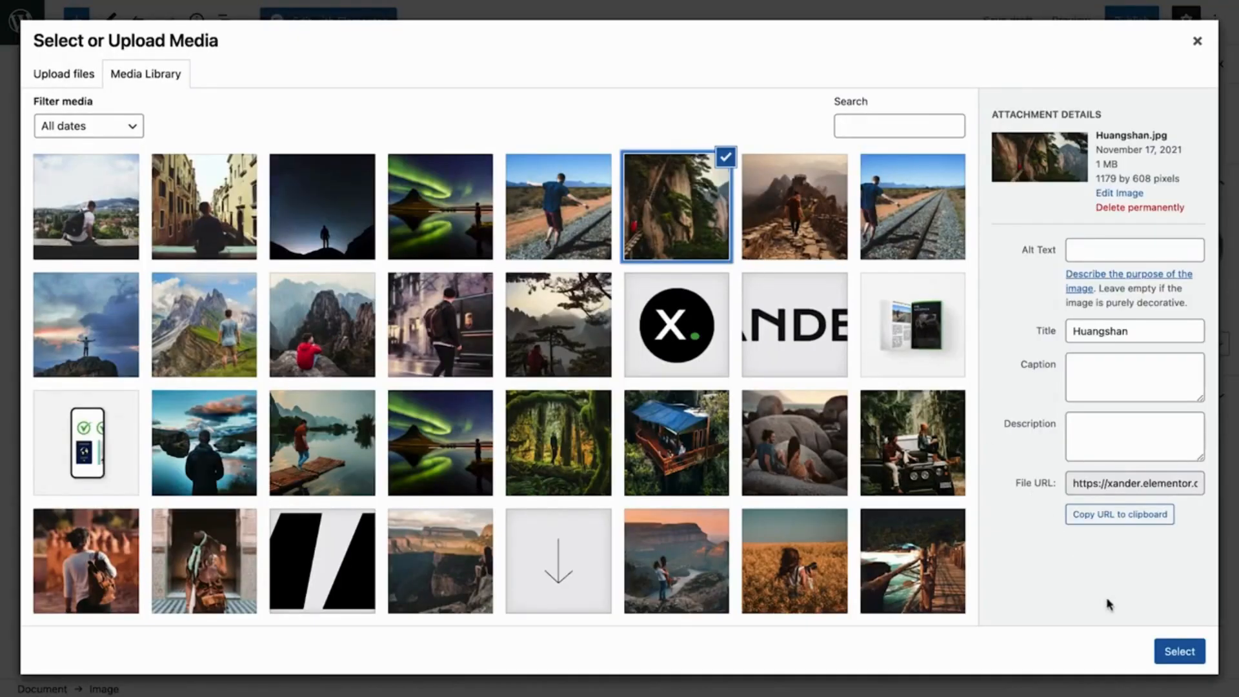
left_click(1174, 652)
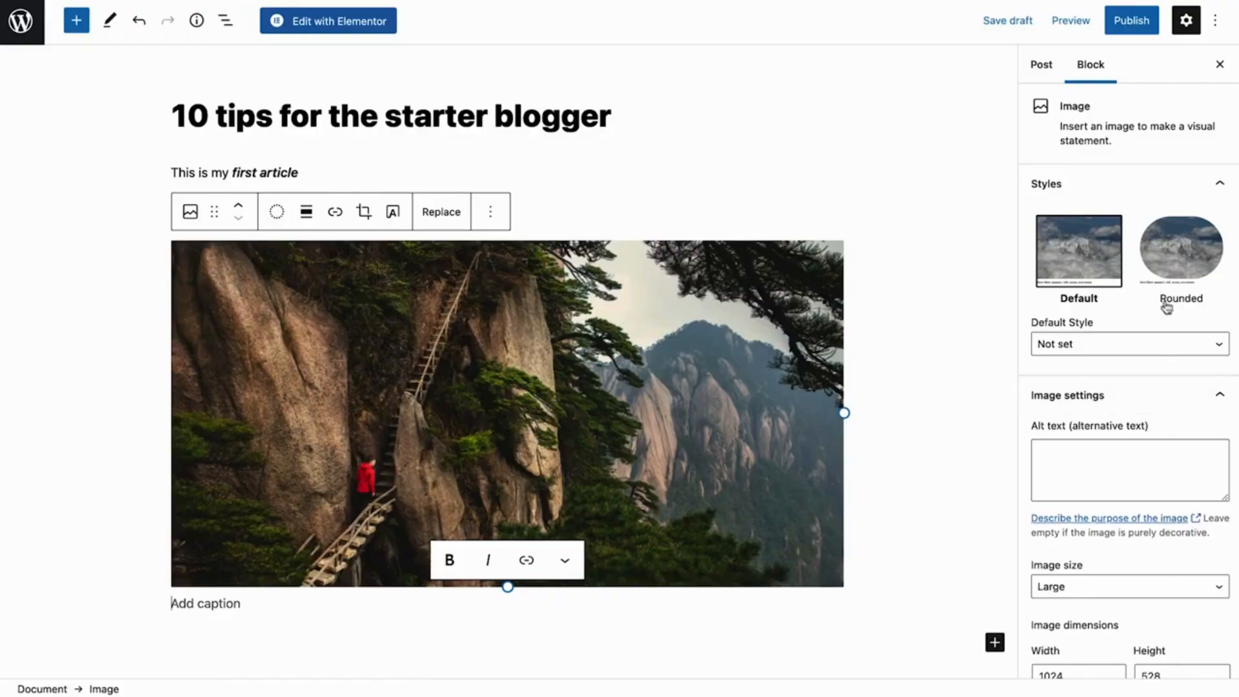
Apply the Rounded style to the image and scale it to 50%
left_click(1165, 282)
scroll(1165, 282, "down", 3)
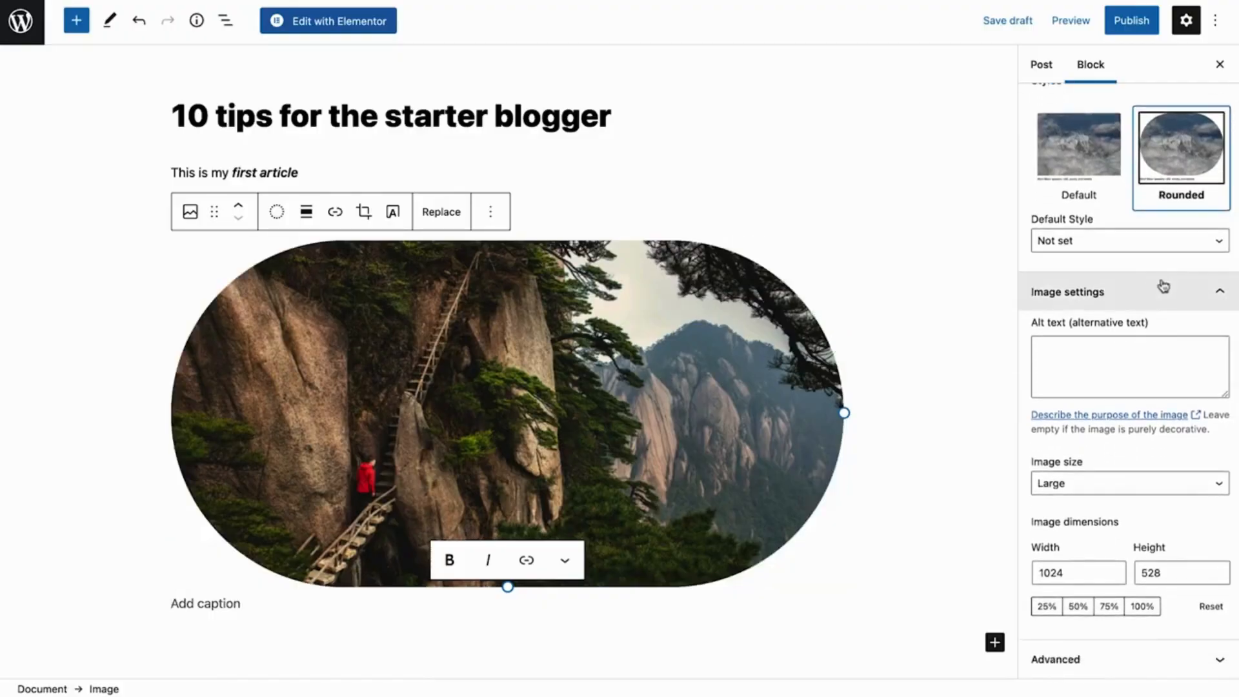
left_click(1077, 608)
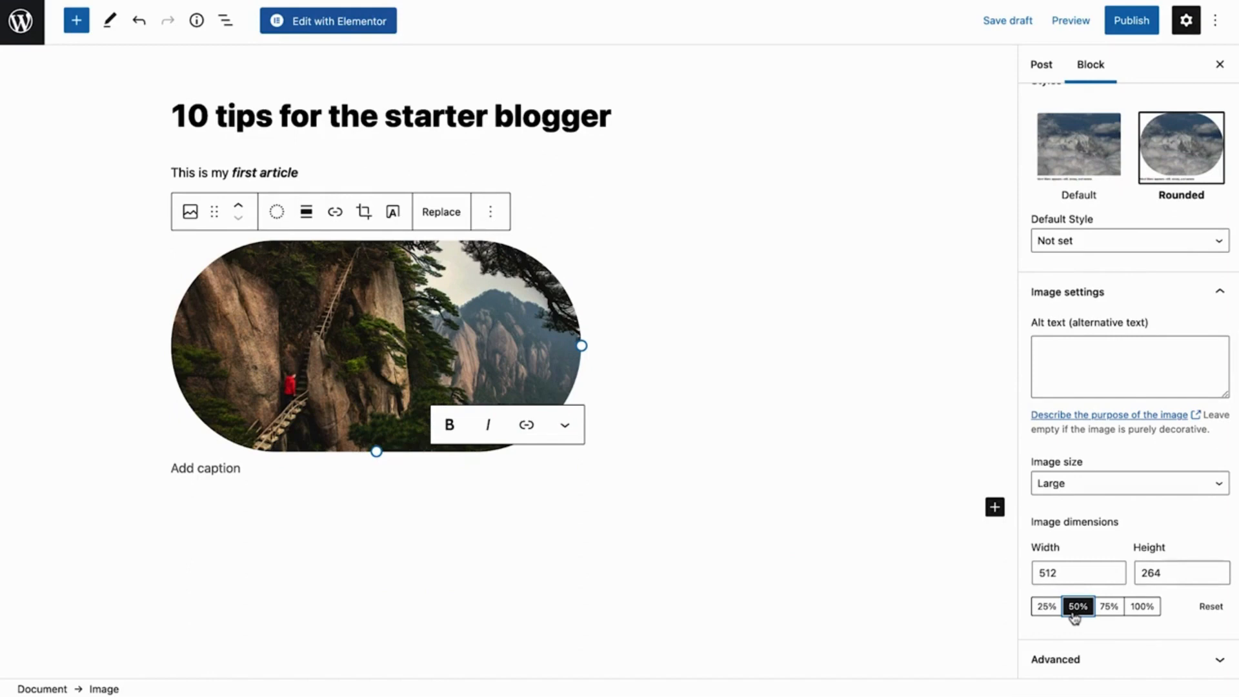
Check the post's visibility and publish date options, and try the setting that sticks it to the top of the blog
left_click(1056, 77)
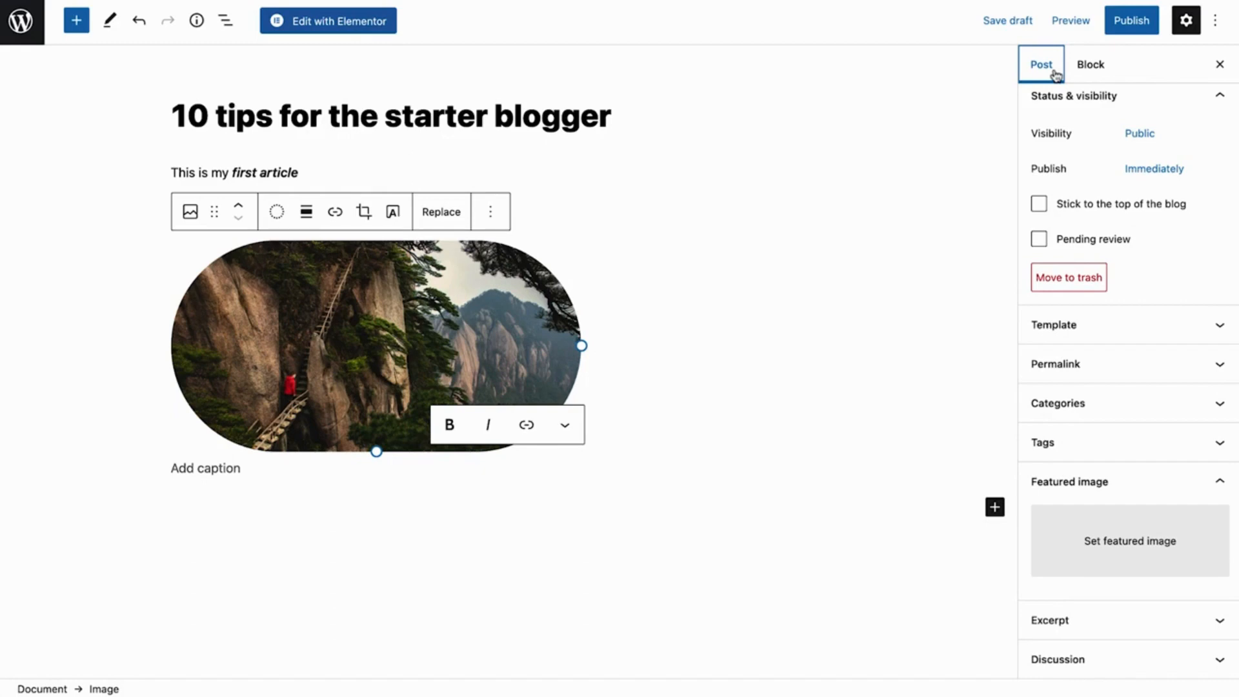
left_click(1140, 132)
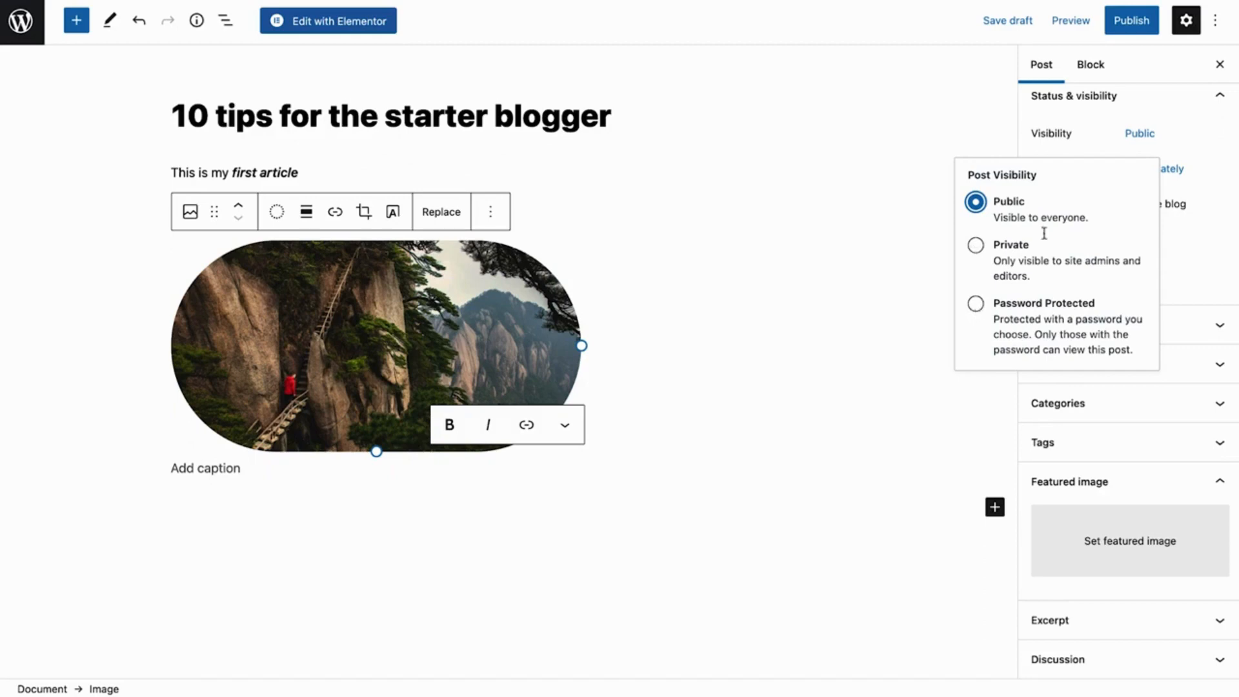
left_click(1141, 134)
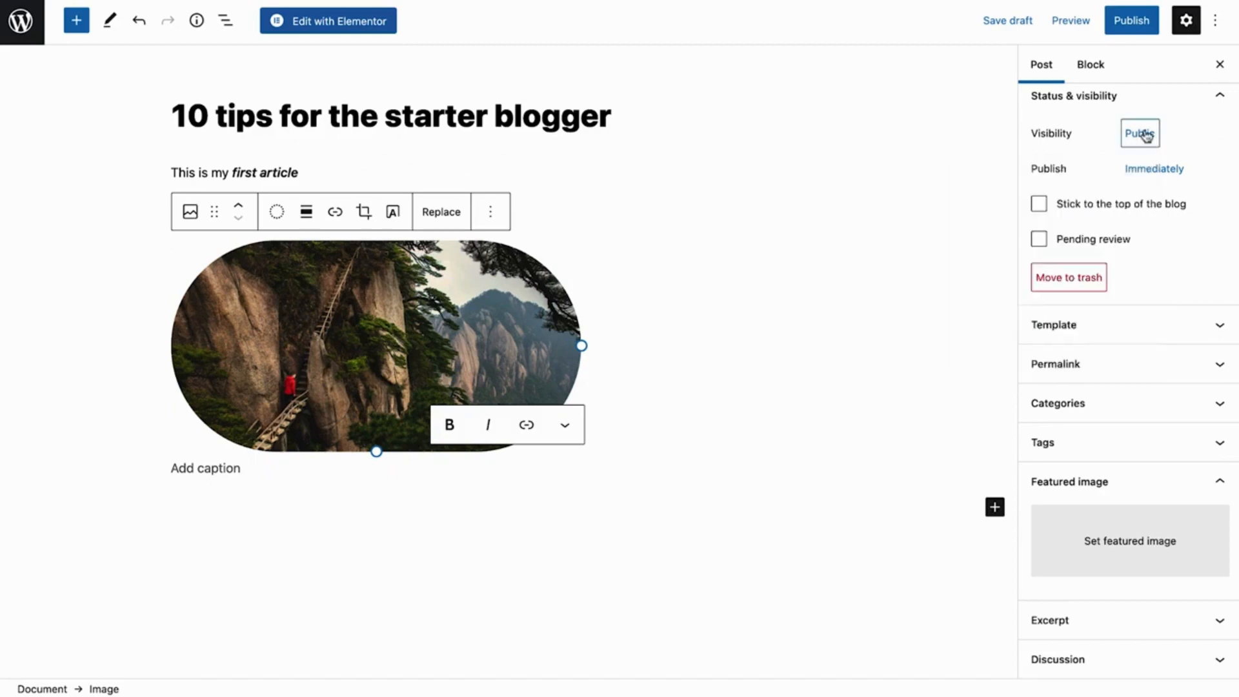
left_click(1145, 173)
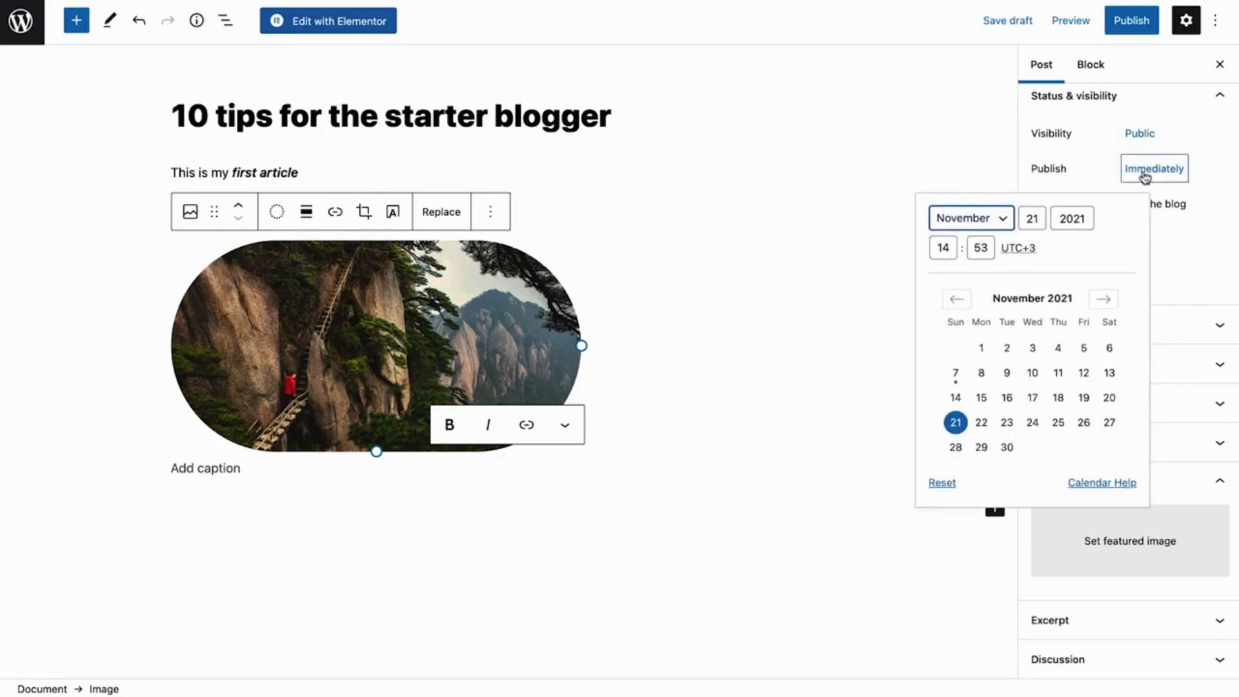
left_click(1145, 173)
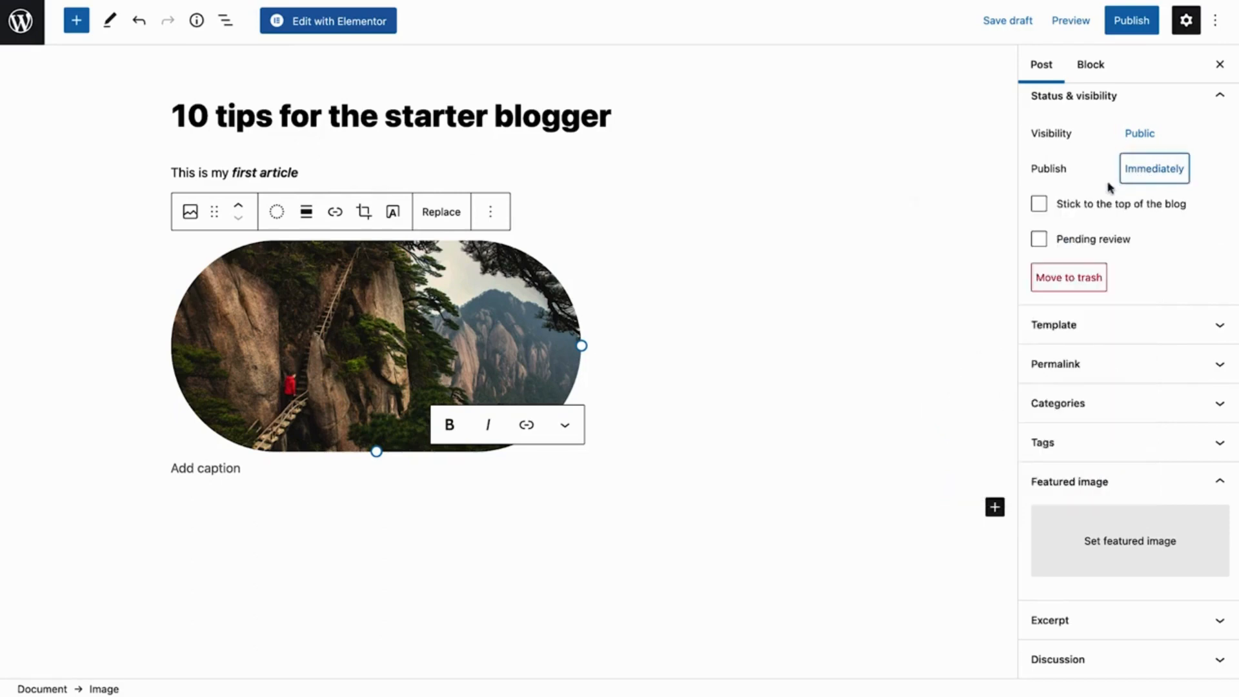
left_click(1042, 208)
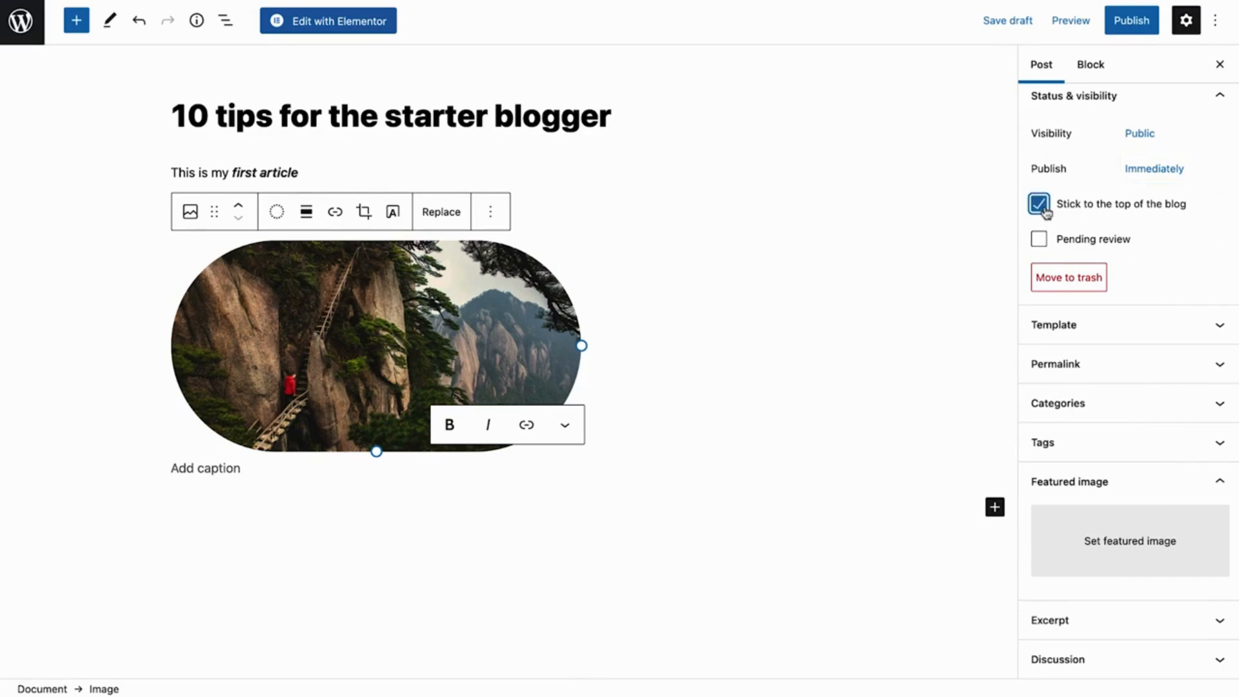
left_click(1042, 208)
Save the post as a draft and change its permalink's URL slug to "tips-blogger"
left_click(1152, 368)
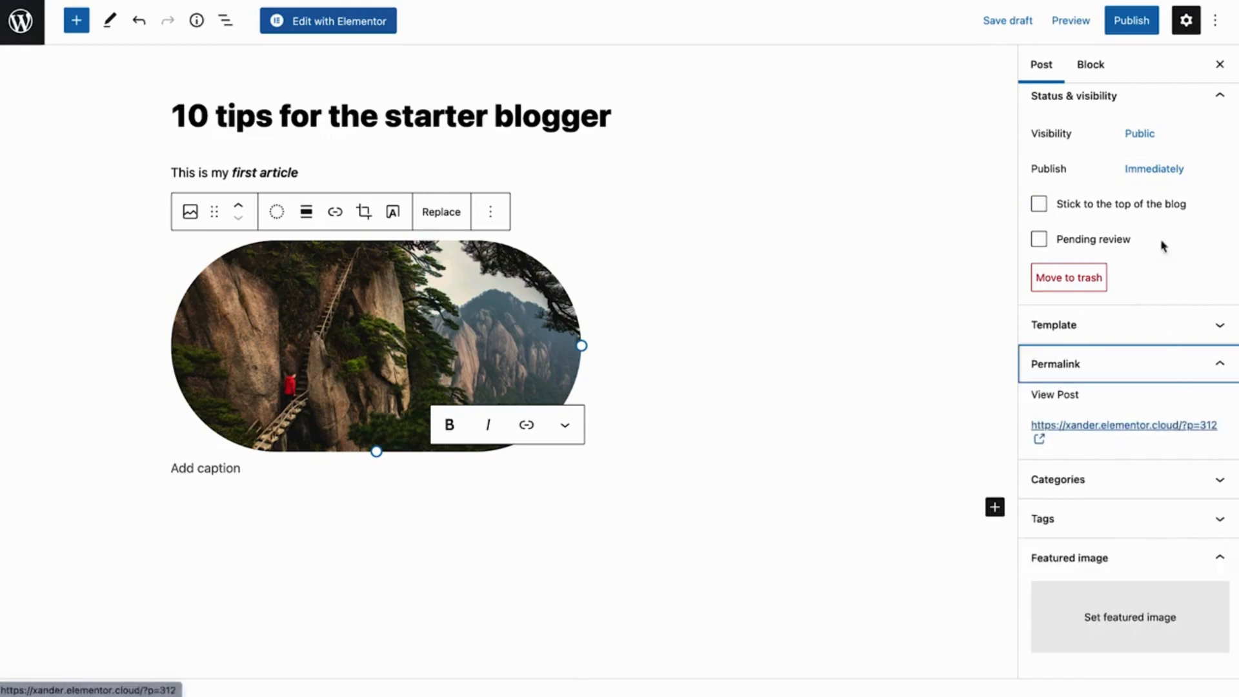
left_click(1021, 26)
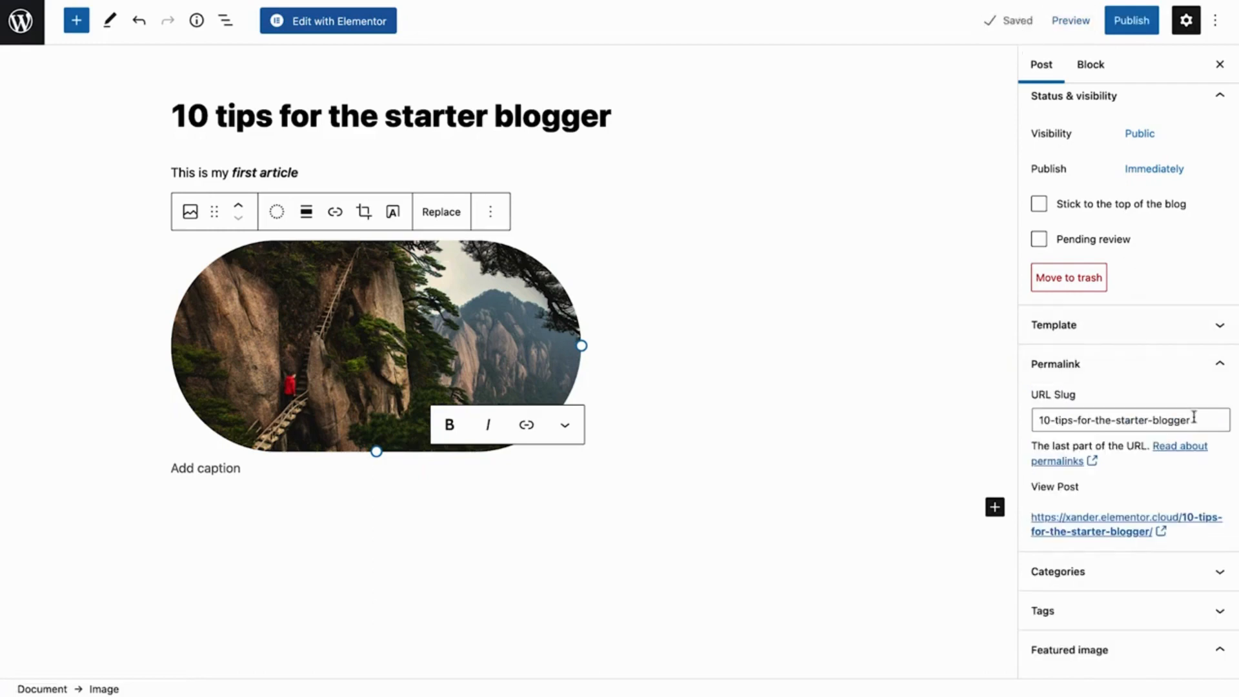
left_click_drag(1191, 420, 1038, 420)
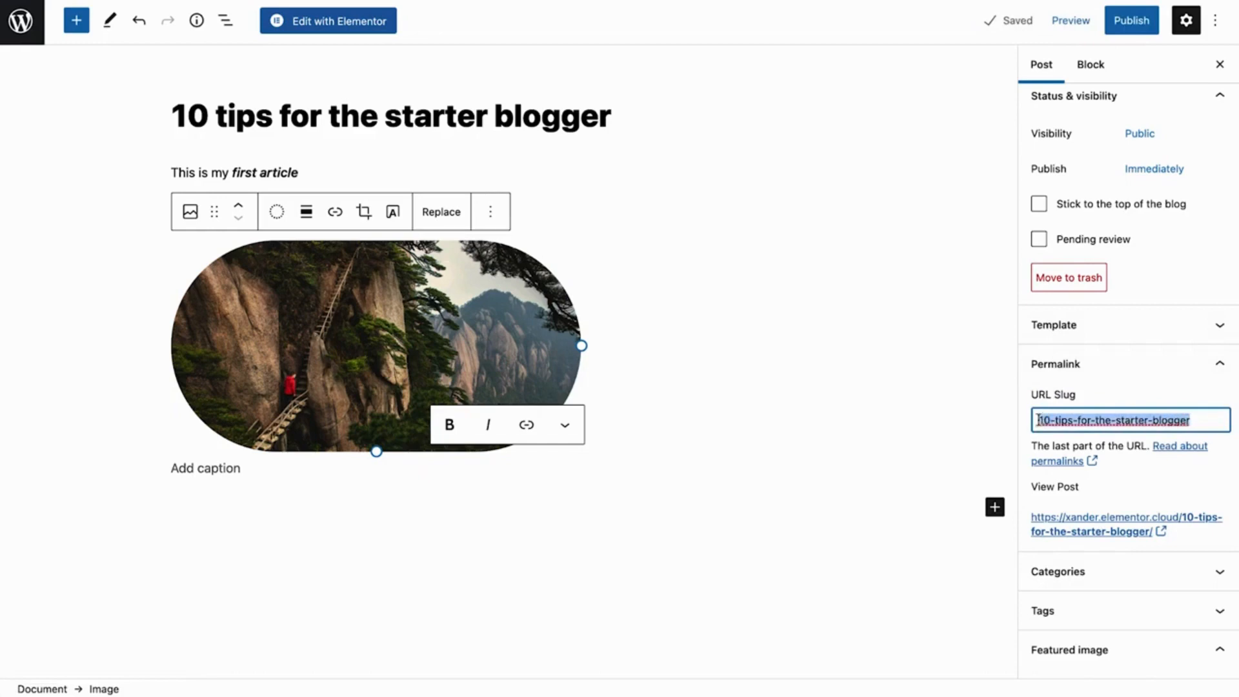
type("tips-blogger")
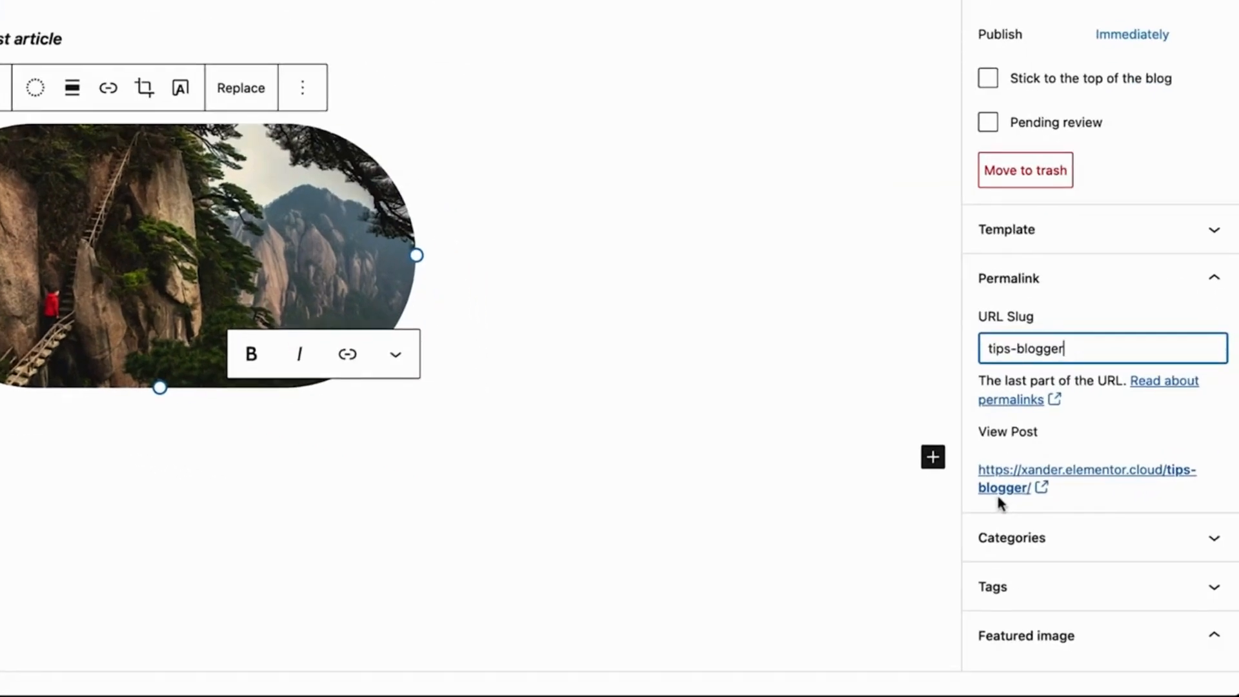
left_click(998, 497)
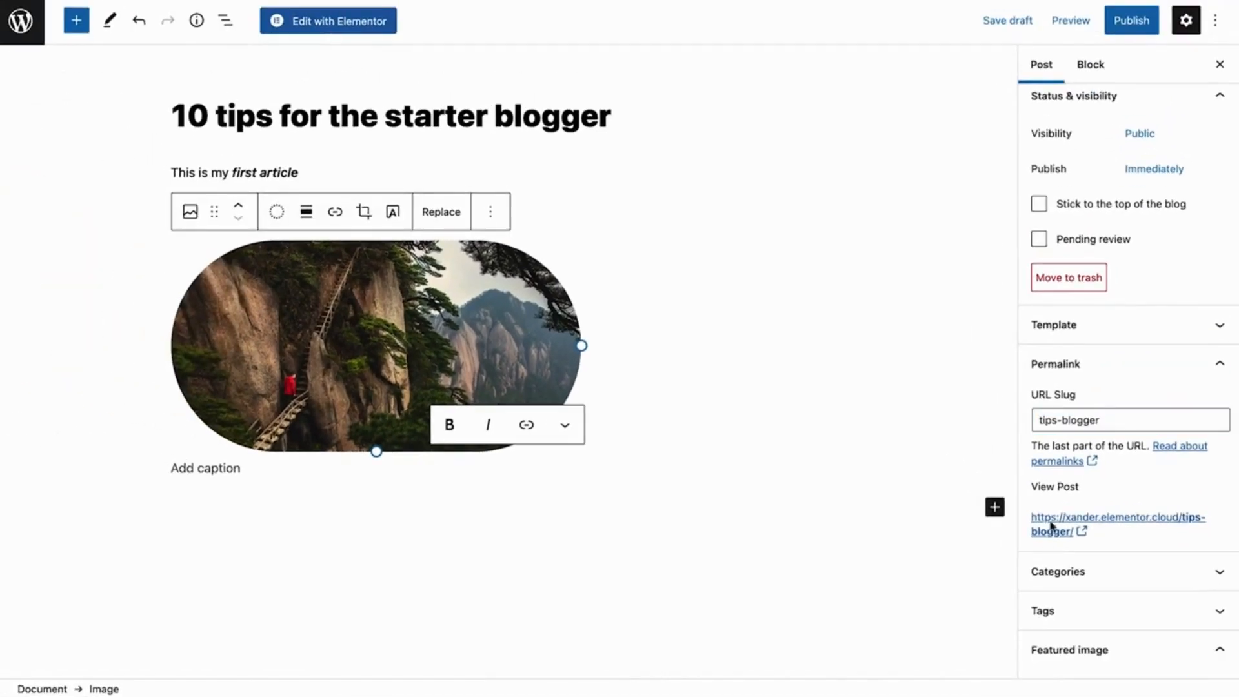
left_click(1092, 368)
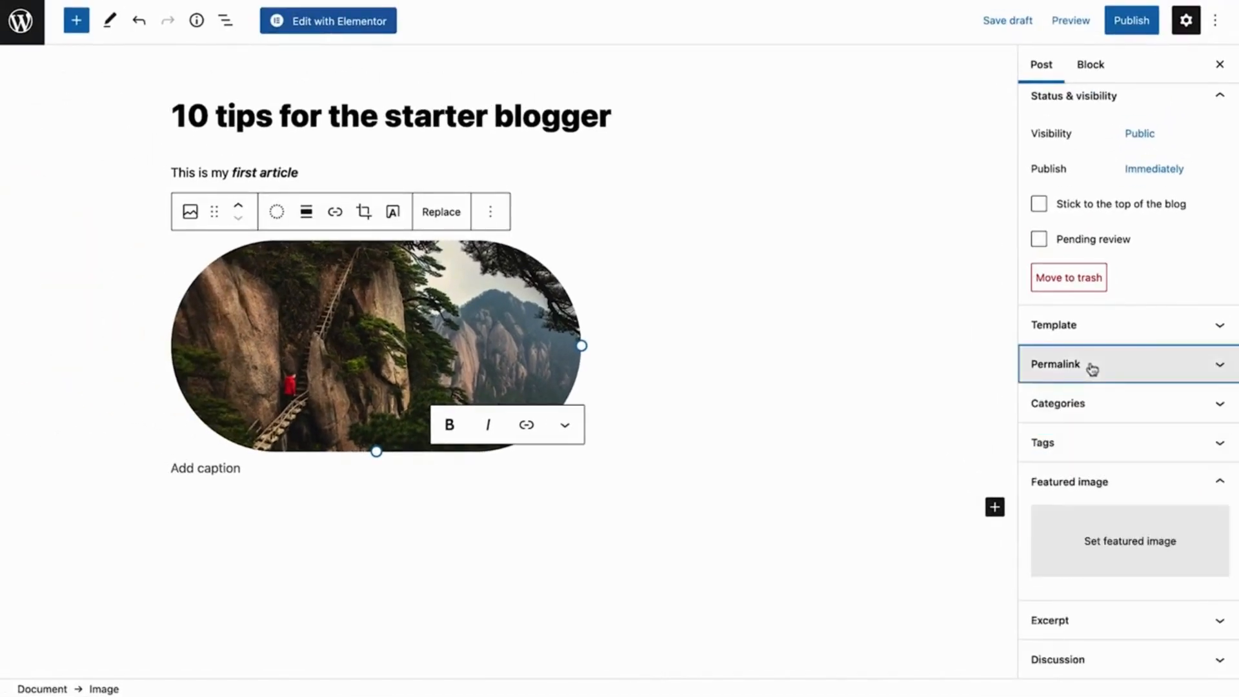
Create a new category "Nomad Tips" without a parent category and assign it to the post
left_click(1093, 405)
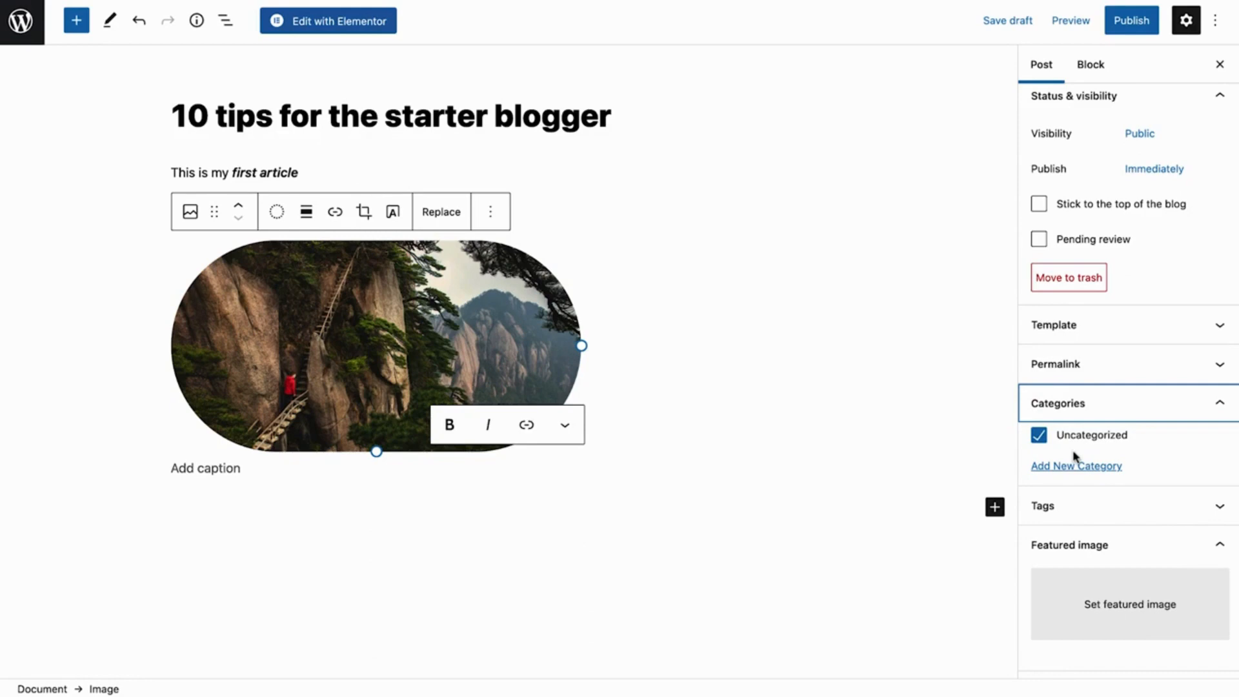
left_click(1070, 467)
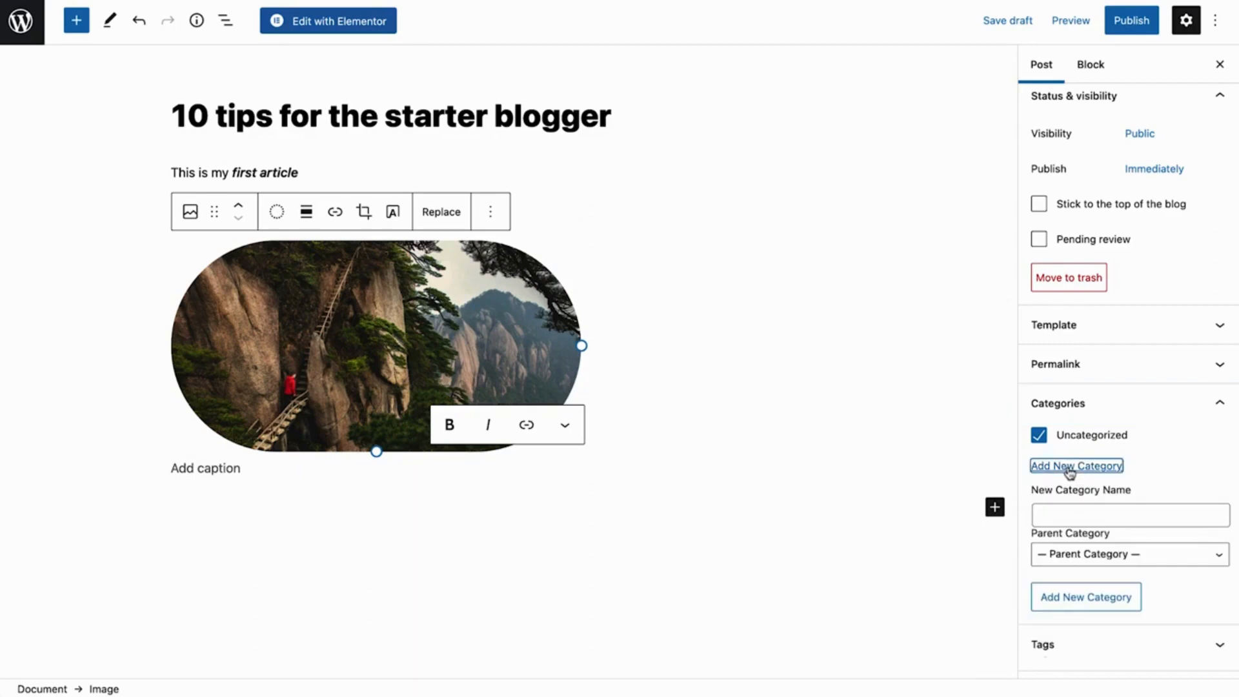
left_click(1065, 515)
type("Nomad ")
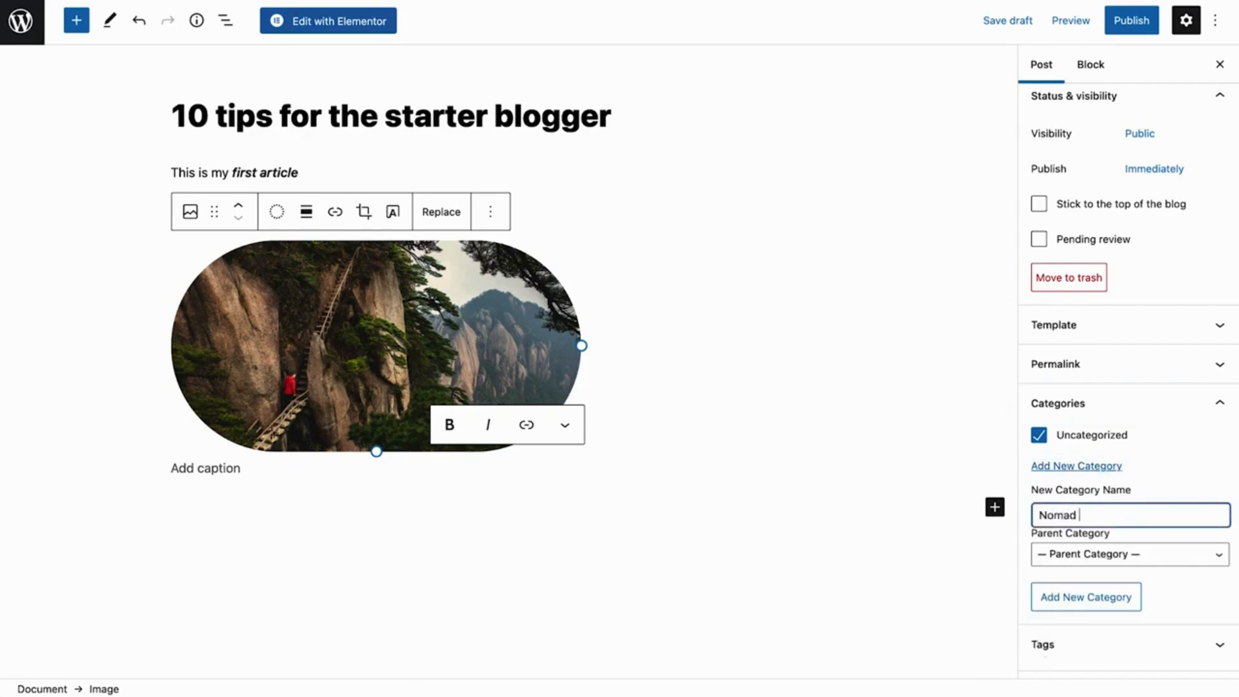
type("Tips")
left_click(1124, 554)
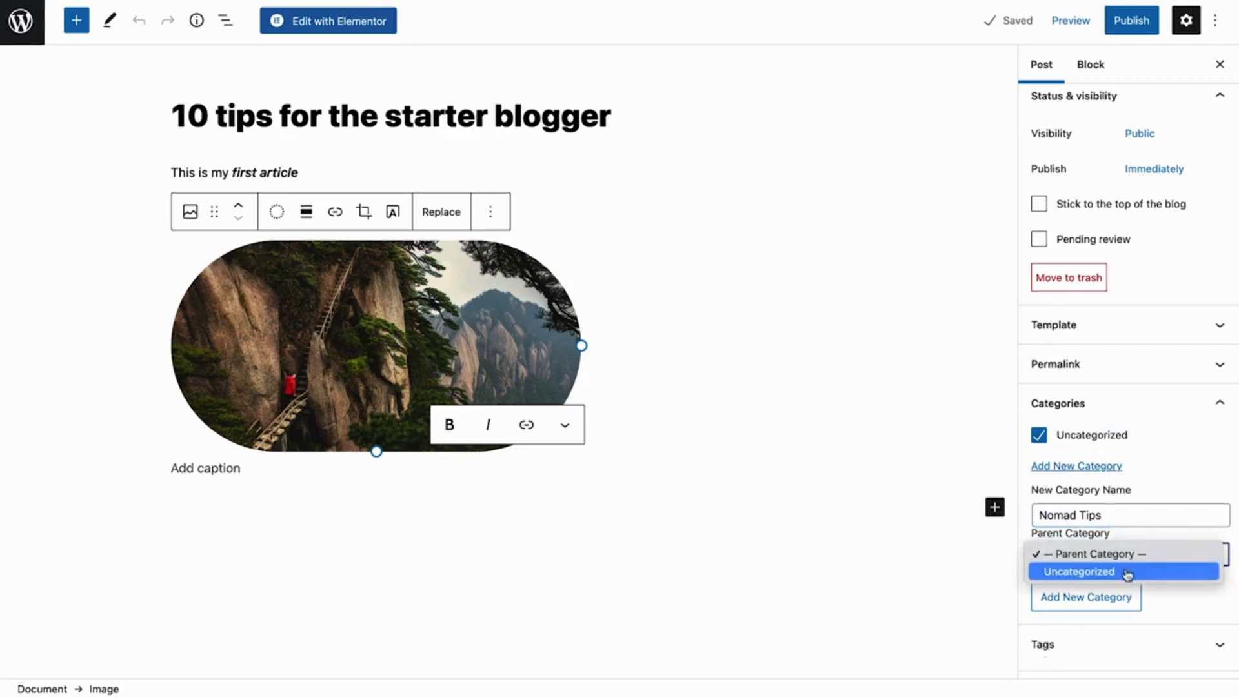
left_click(1127, 560)
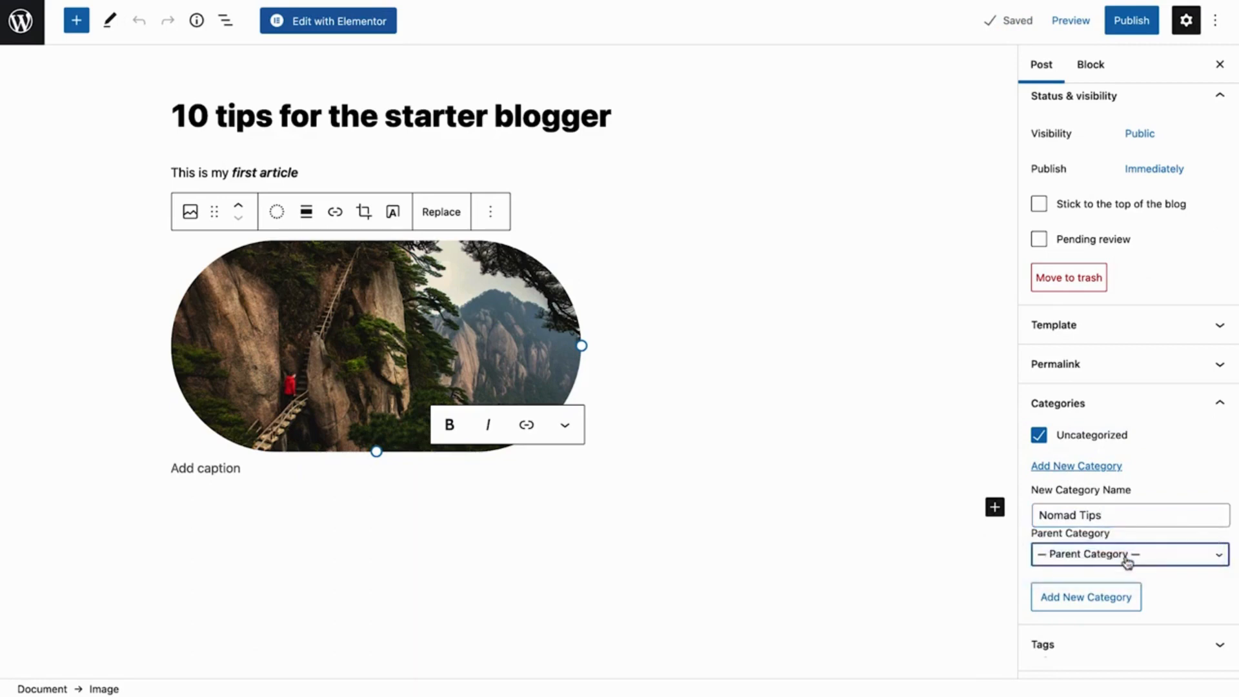
left_click(1091, 606)
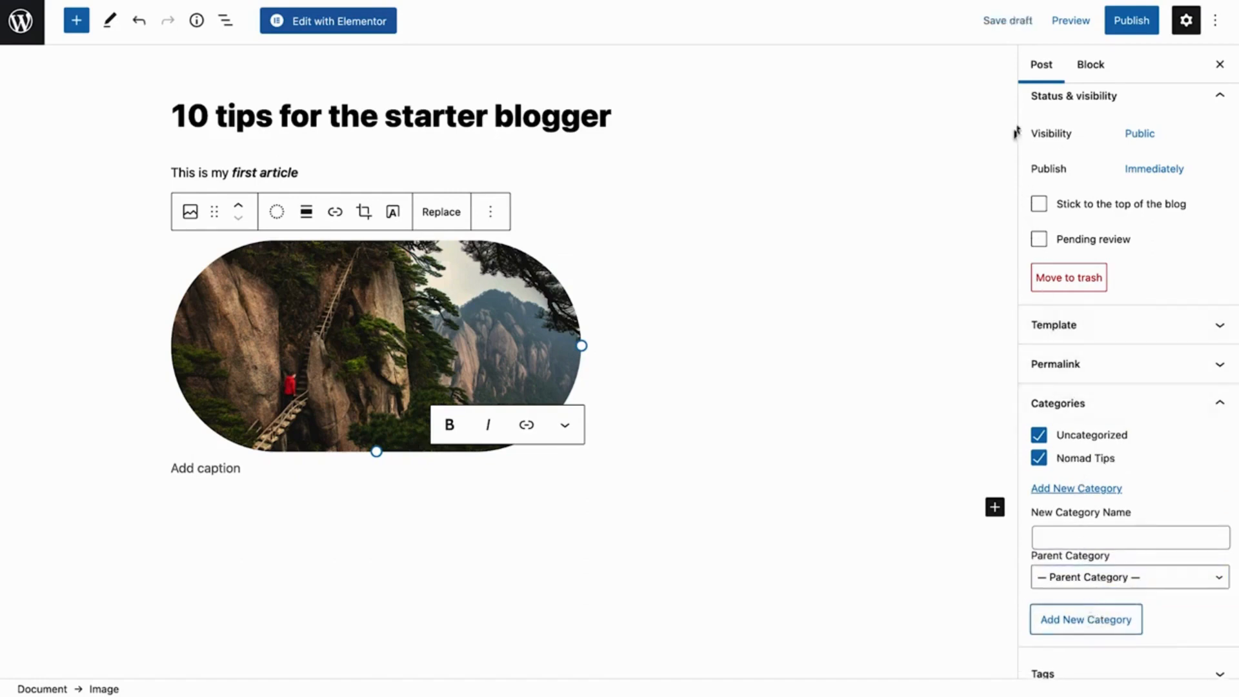
Save the draft again and return to the list of all posts
left_click(1001, 28)
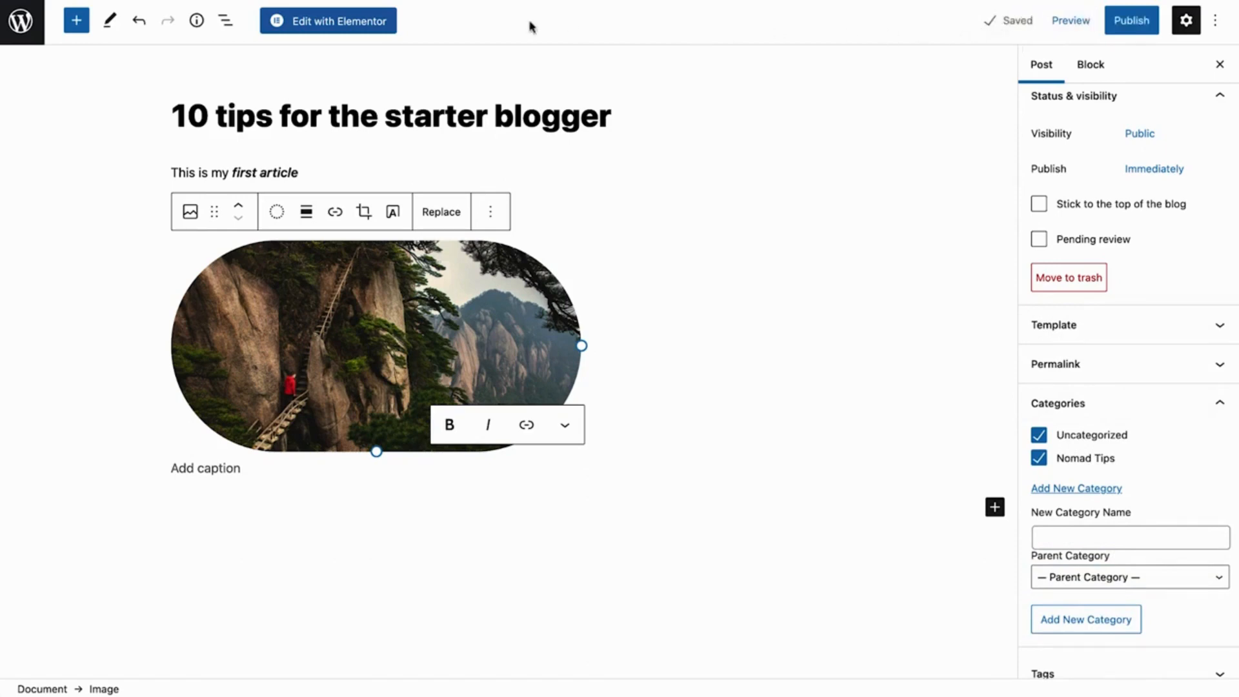
left_click(30, 17)
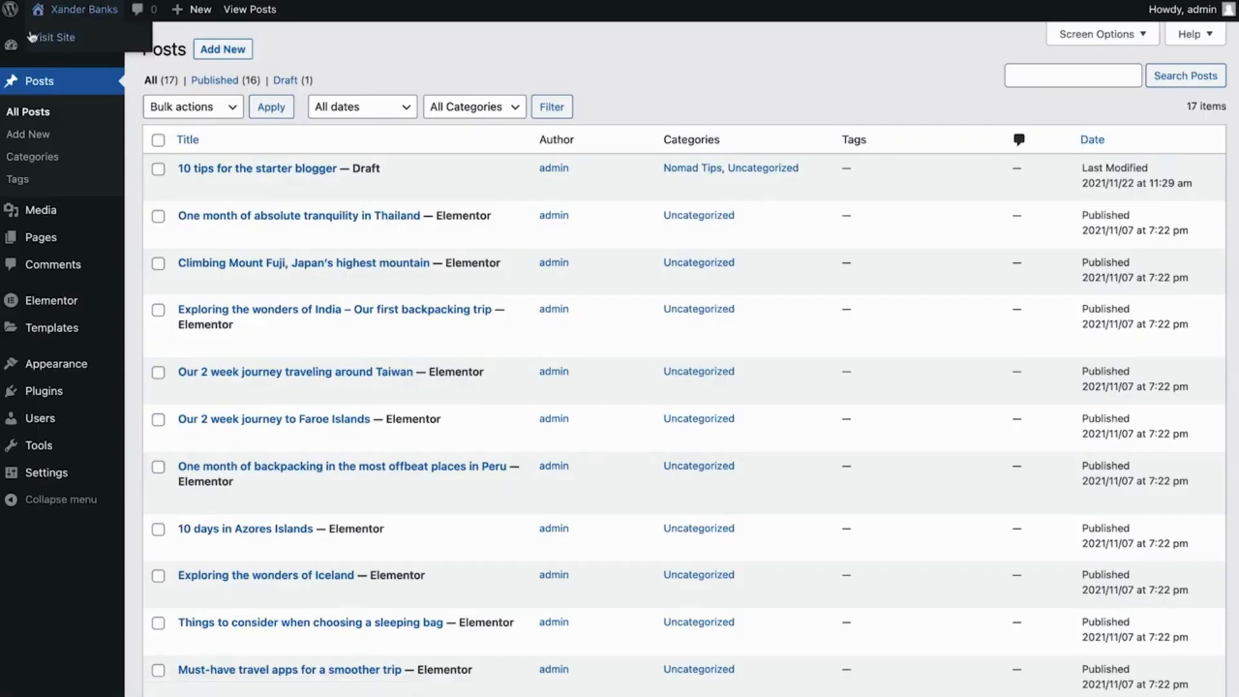
Delete the "Nomad Tips" category permanently from the site's post categories
left_click(38, 162)
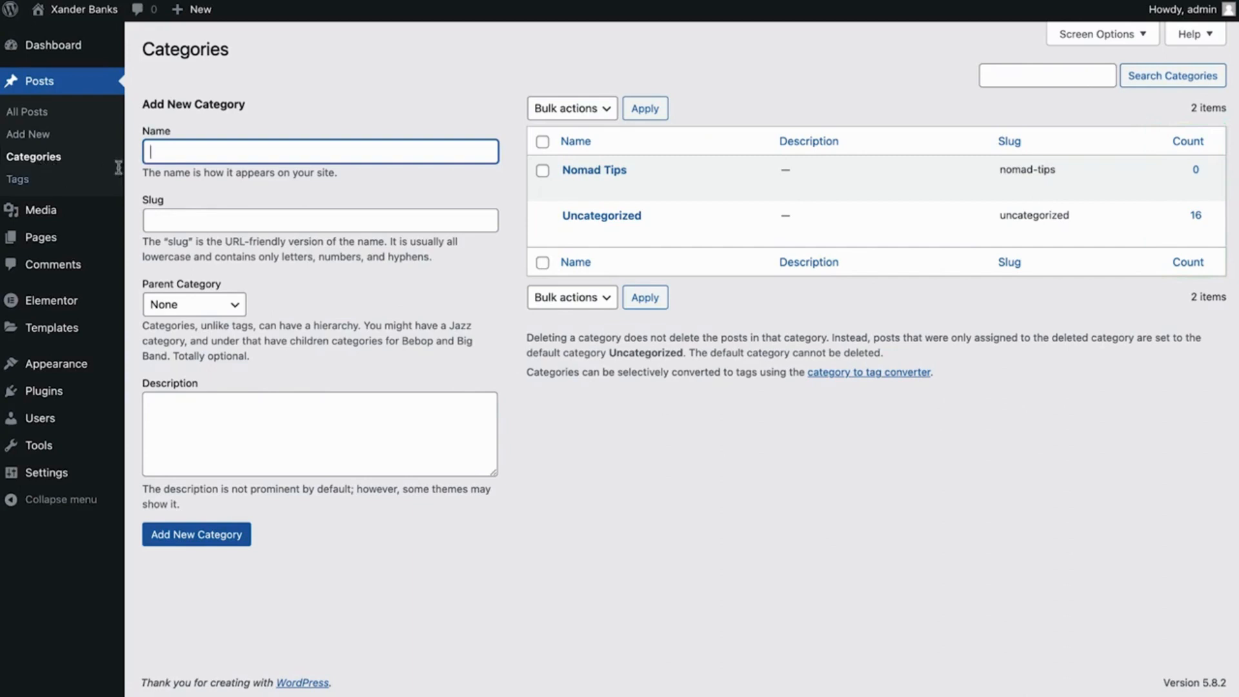
mouse_move(576, 199)
left_click(661, 189)
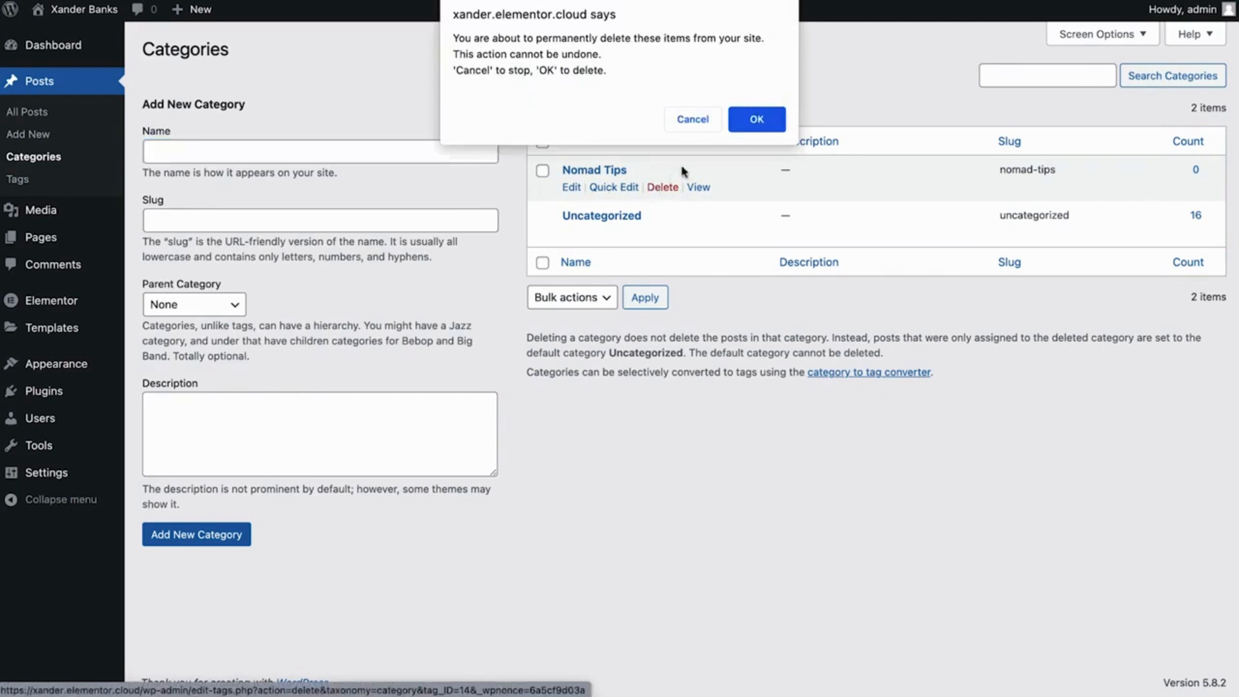
left_click(754, 118)
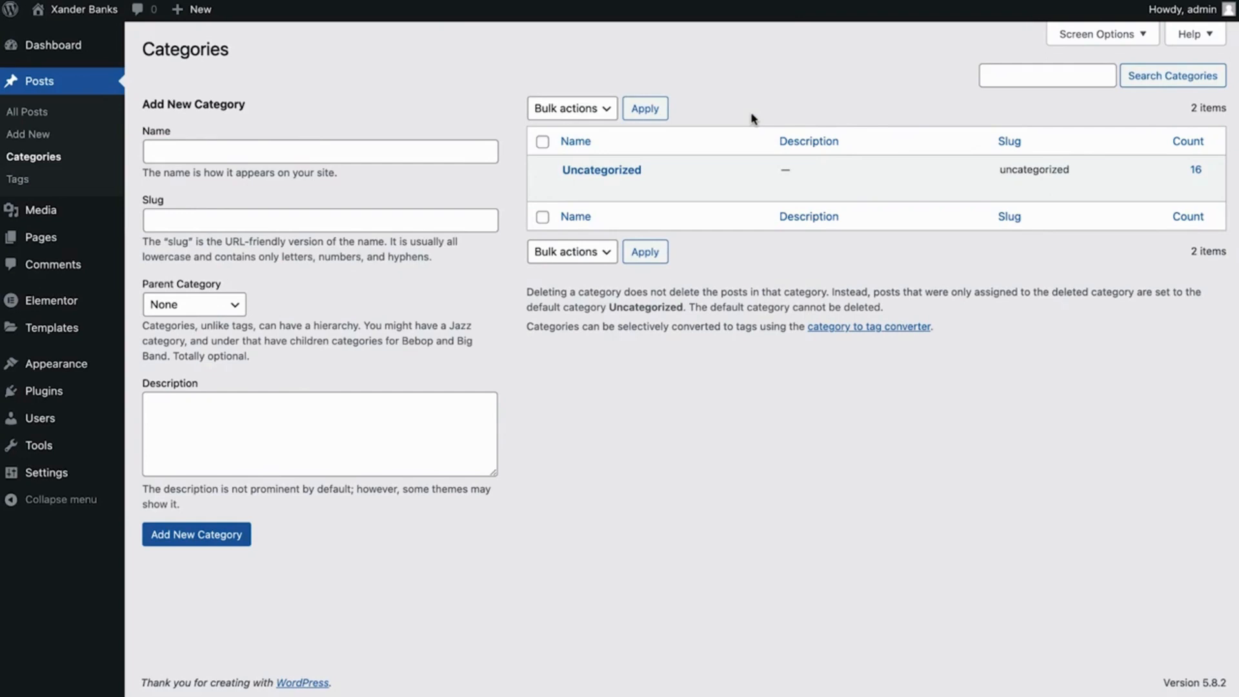
Rename the "Uncategorized" category to "Adventures", set its slug to "Adventures" as well, and update it
mouse_move(692, 163)
left_click(632, 192)
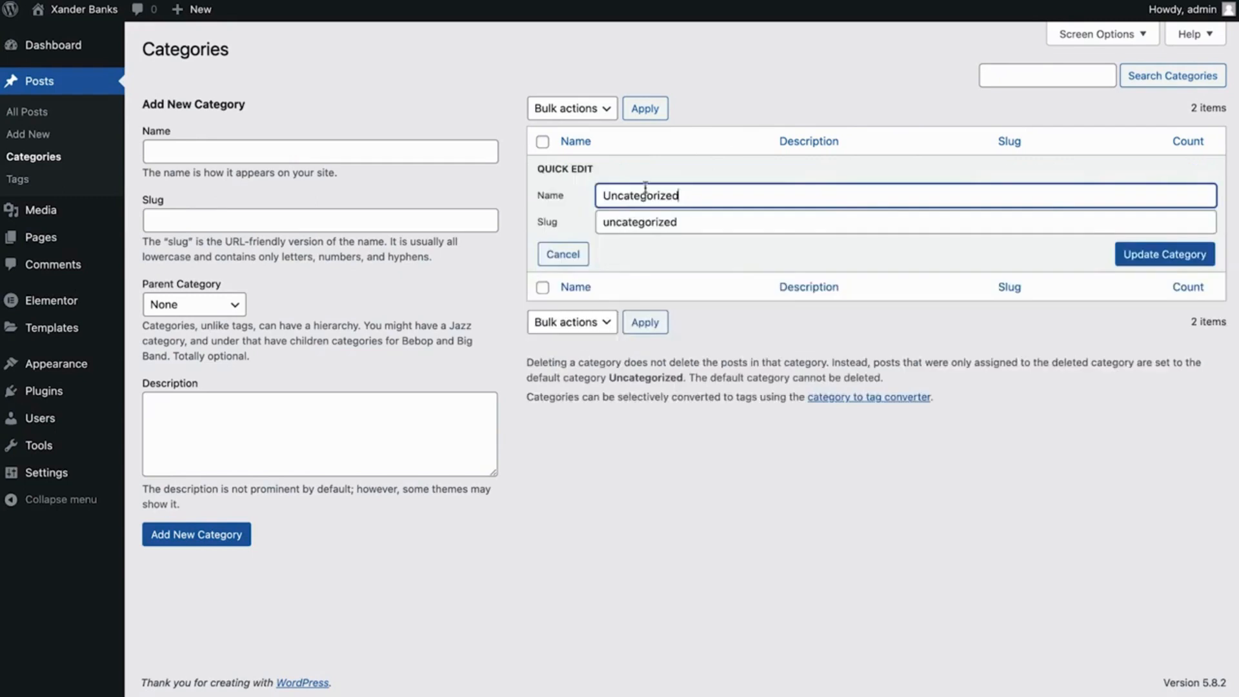
left_click_drag(677, 192, 678, 222)
type("AdAdventures")
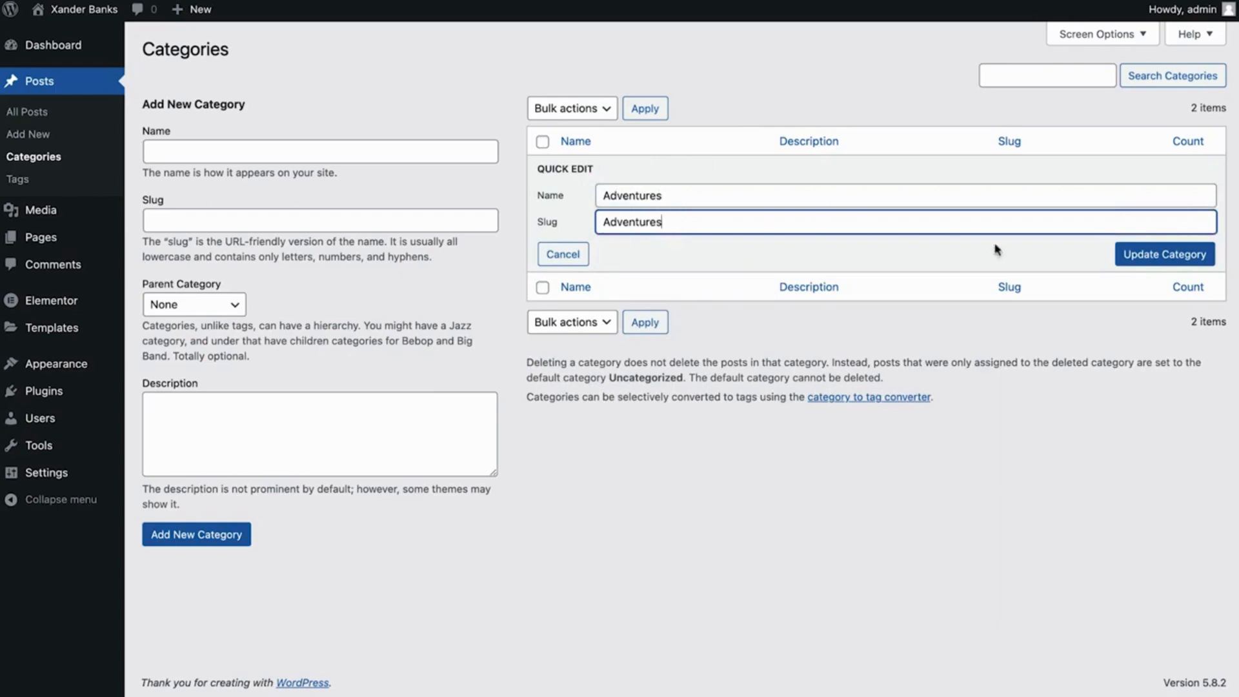
left_click(1134, 256)
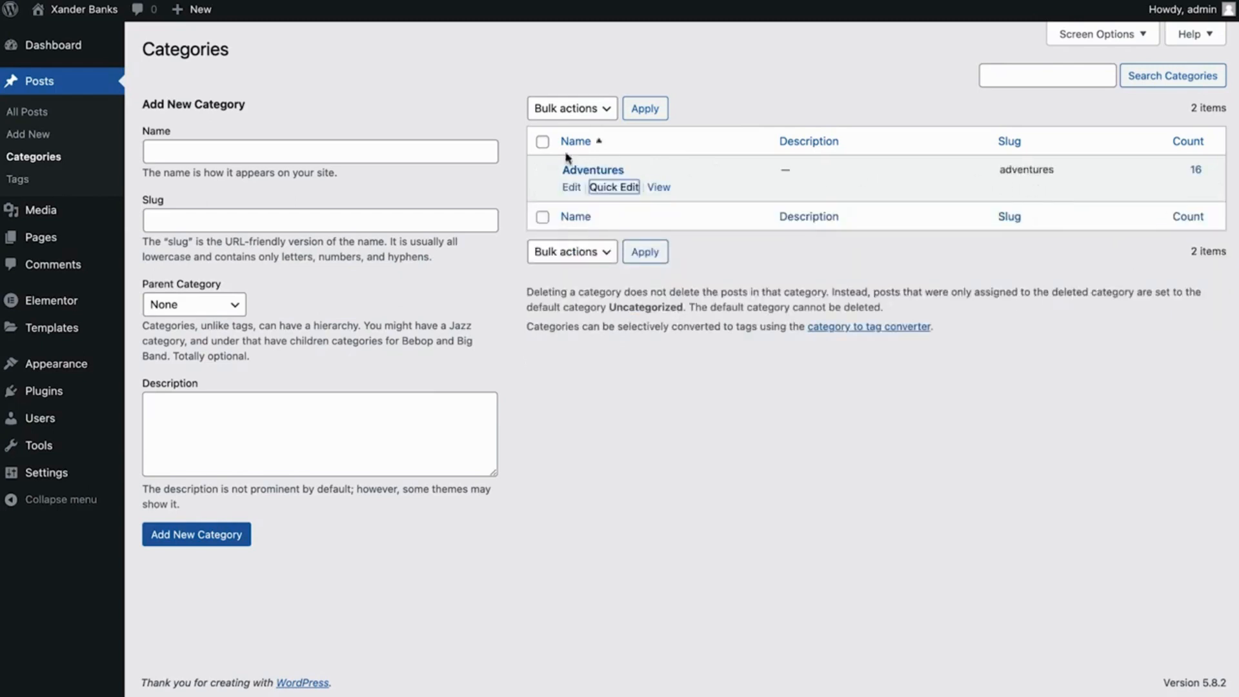
Open the draft post "10 tips for the starter blogger" and add the tags "tips", "china" and "asia"
left_click(84, 113)
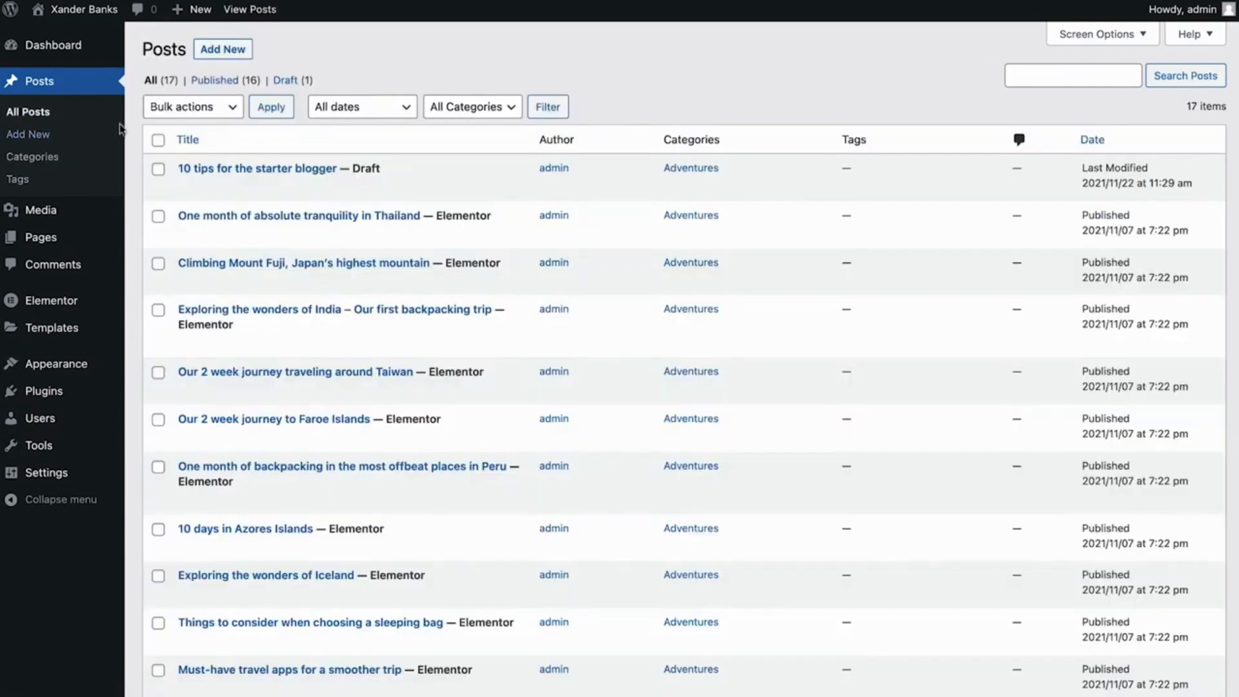
left_click(193, 168)
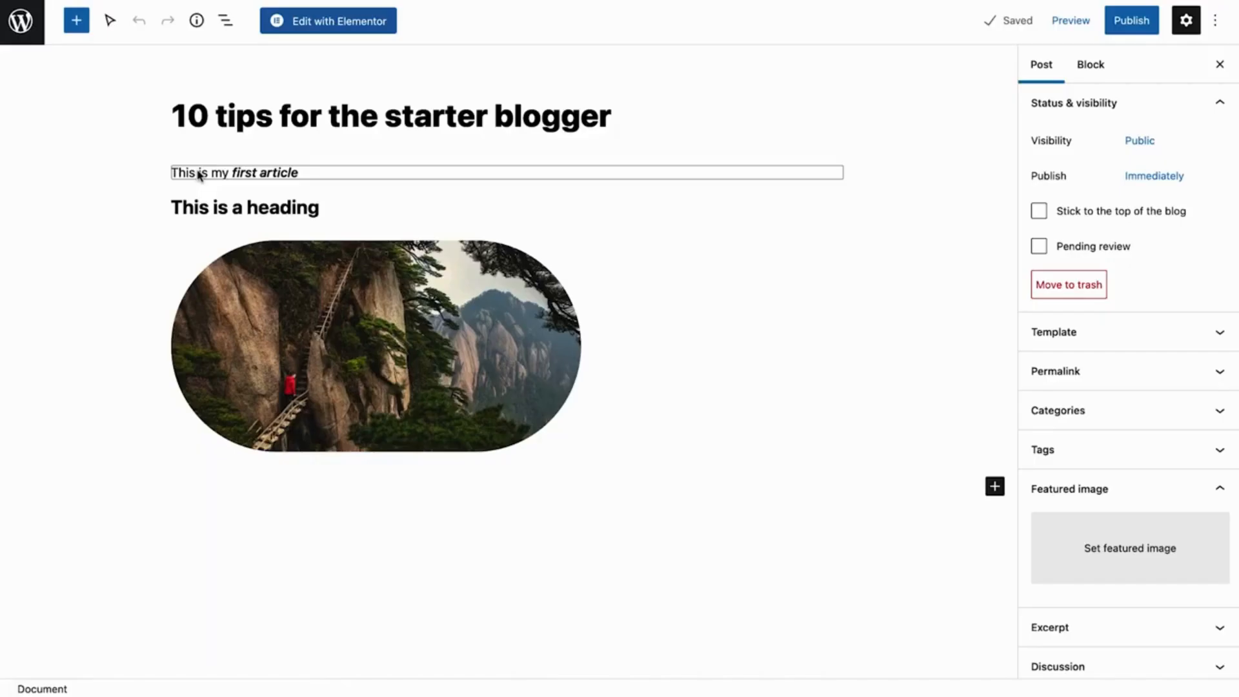
left_click(1100, 451)
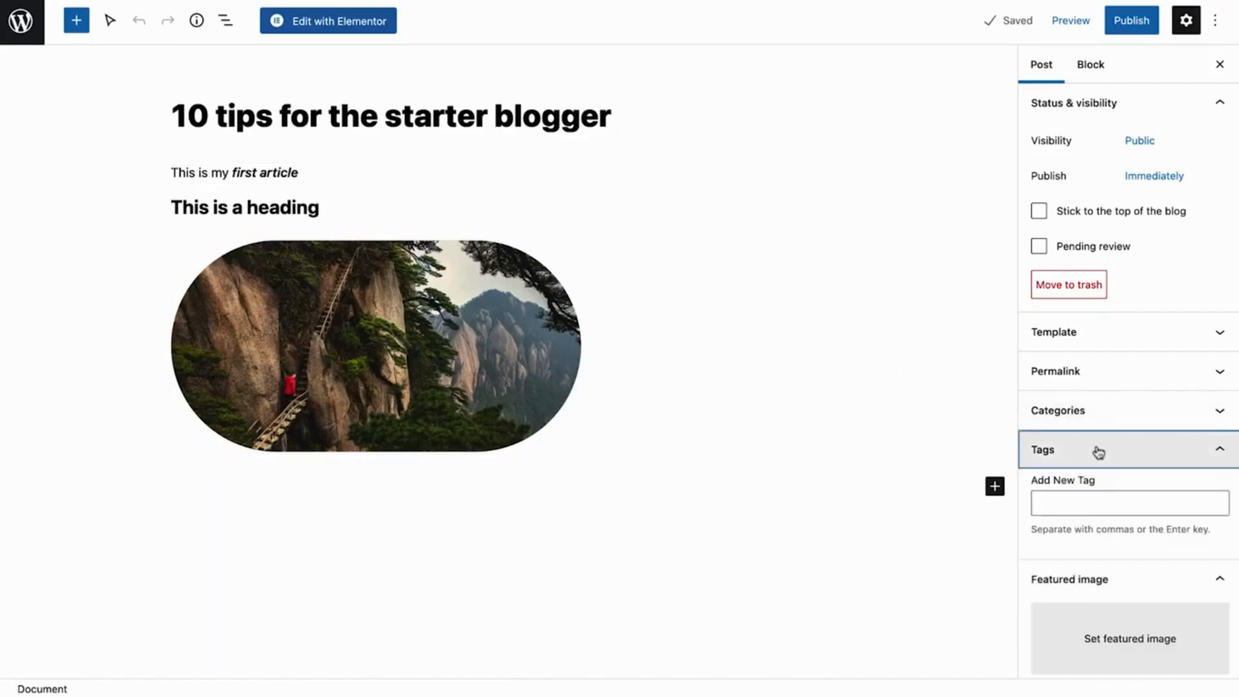
left_click(1073, 501)
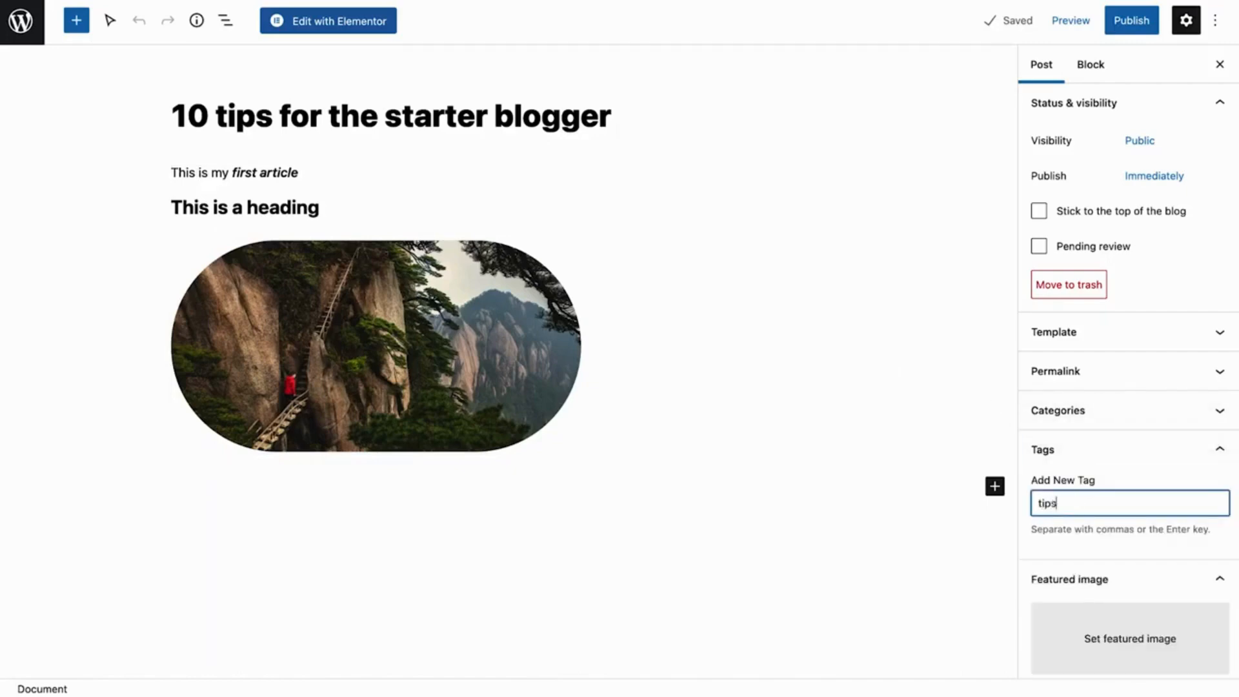
type("tips")
key("Return")
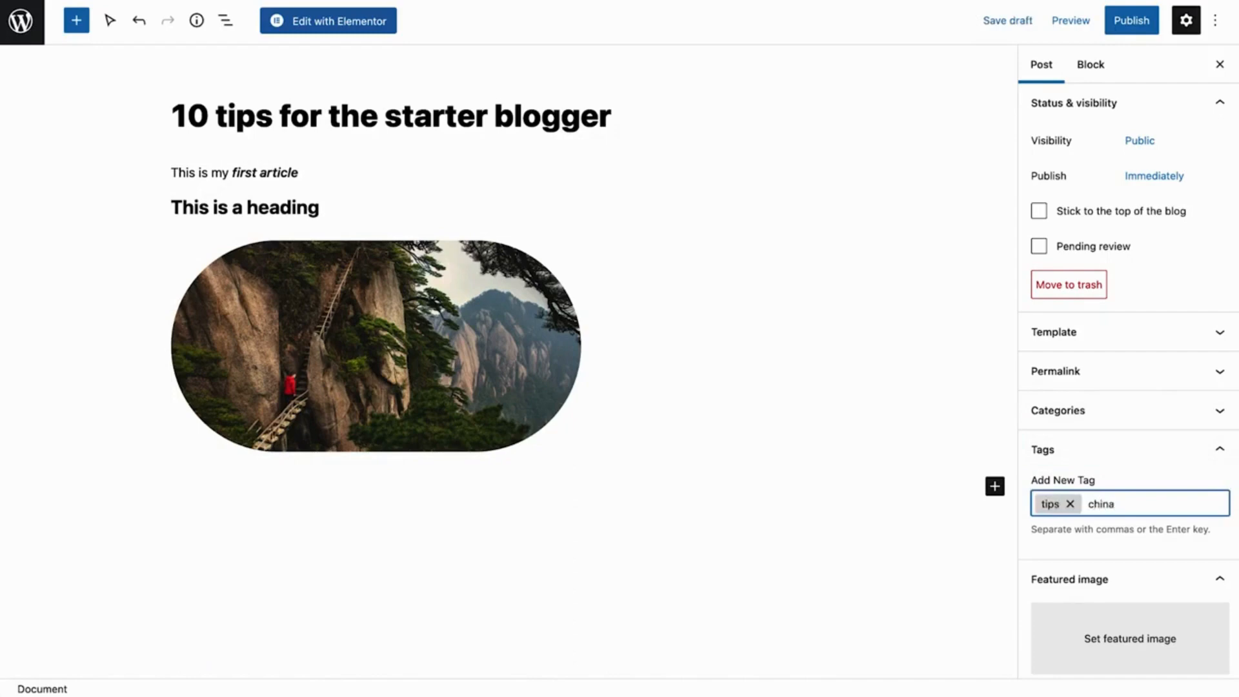
type("china")
key("Return")
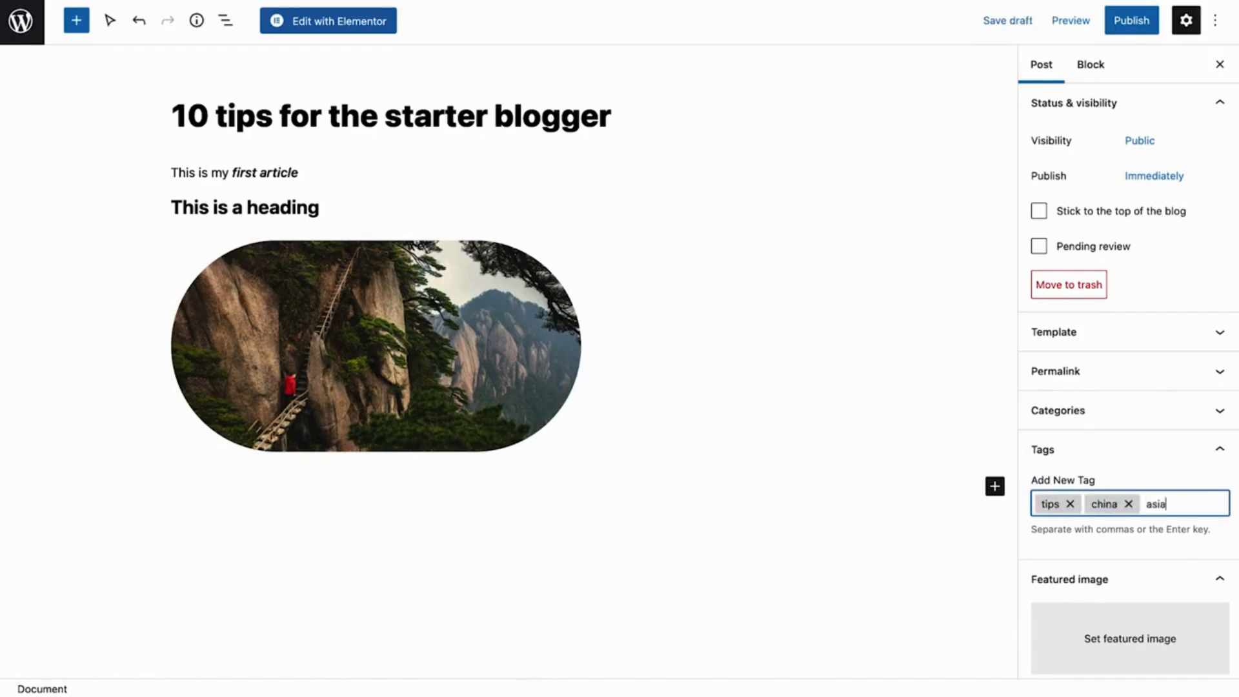
type("asia")
key("Return")
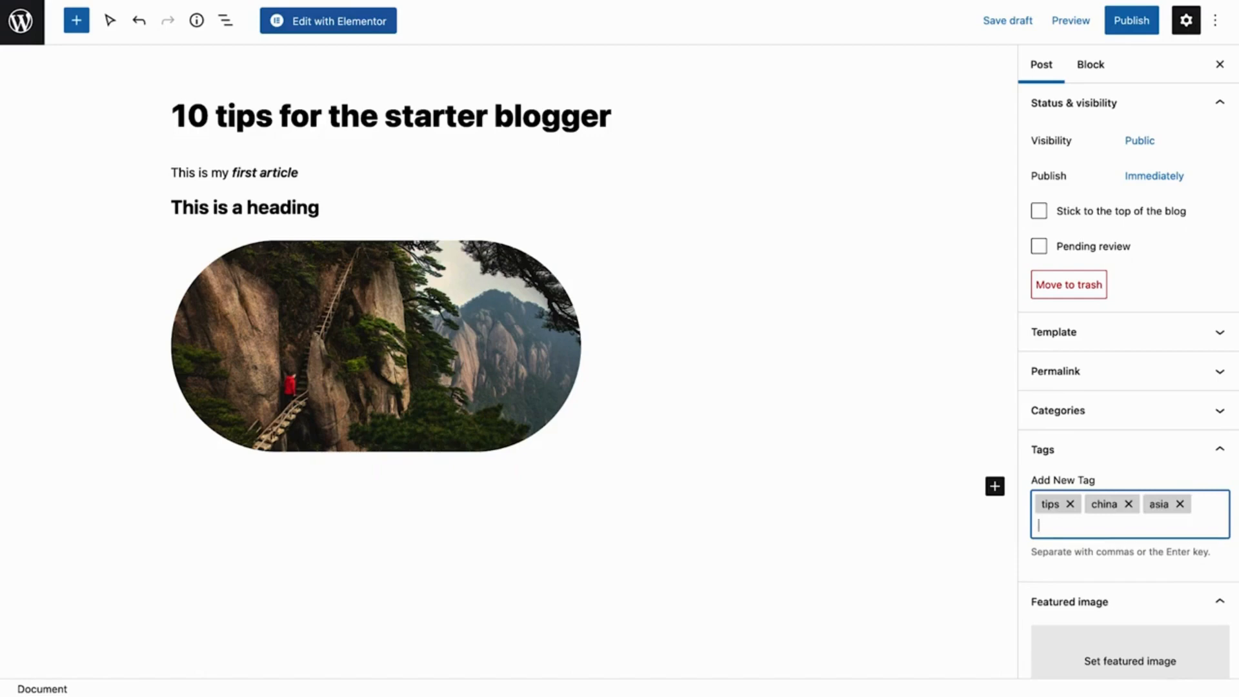
left_click(1072, 459)
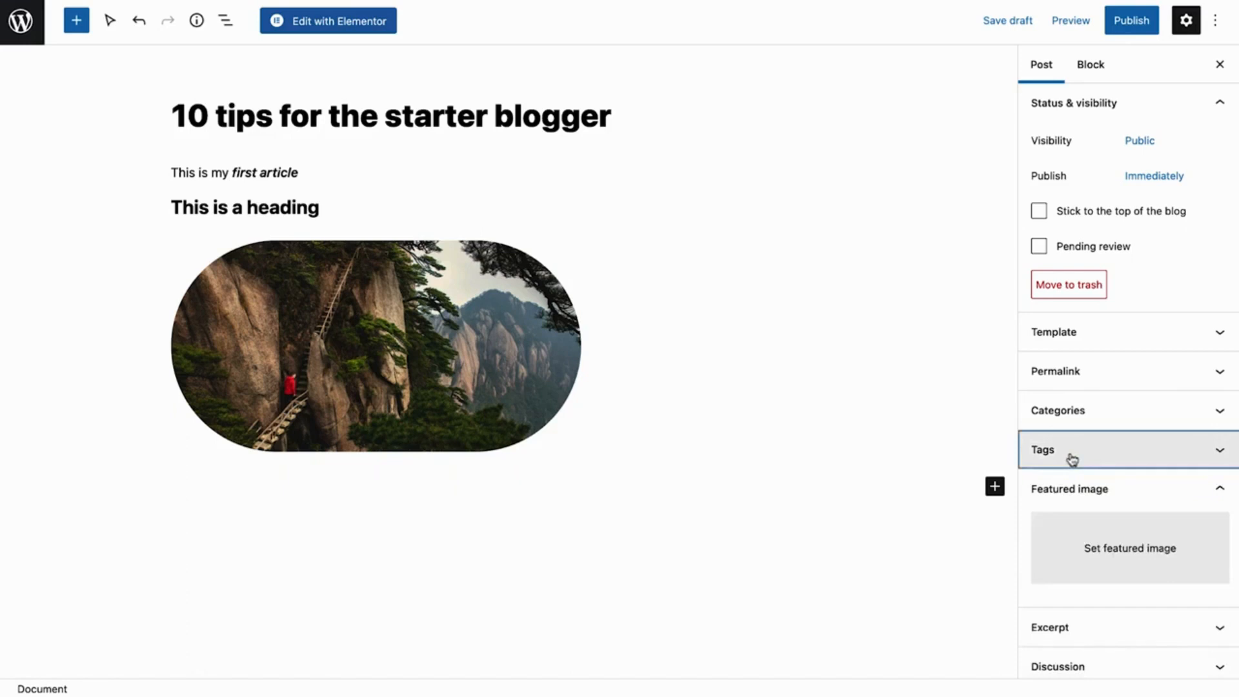
Set Great-wall-of-china.jpg from the media library as the post's featured image
left_click(1070, 548)
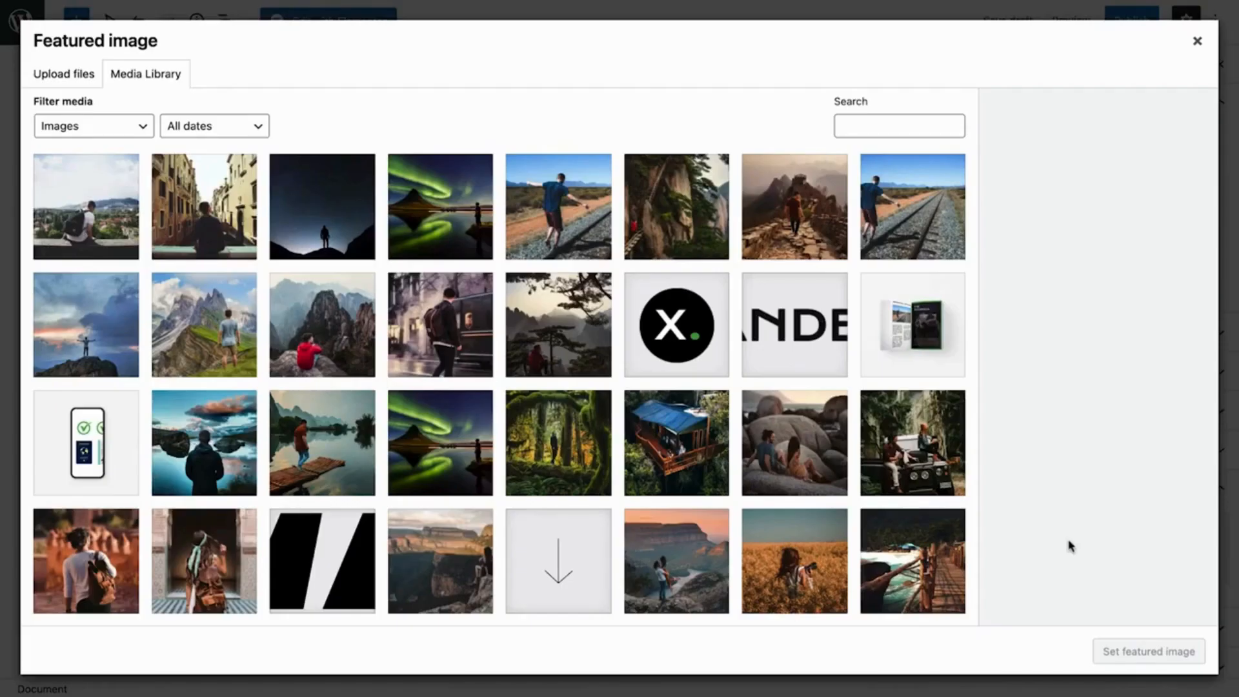
left_click(783, 242)
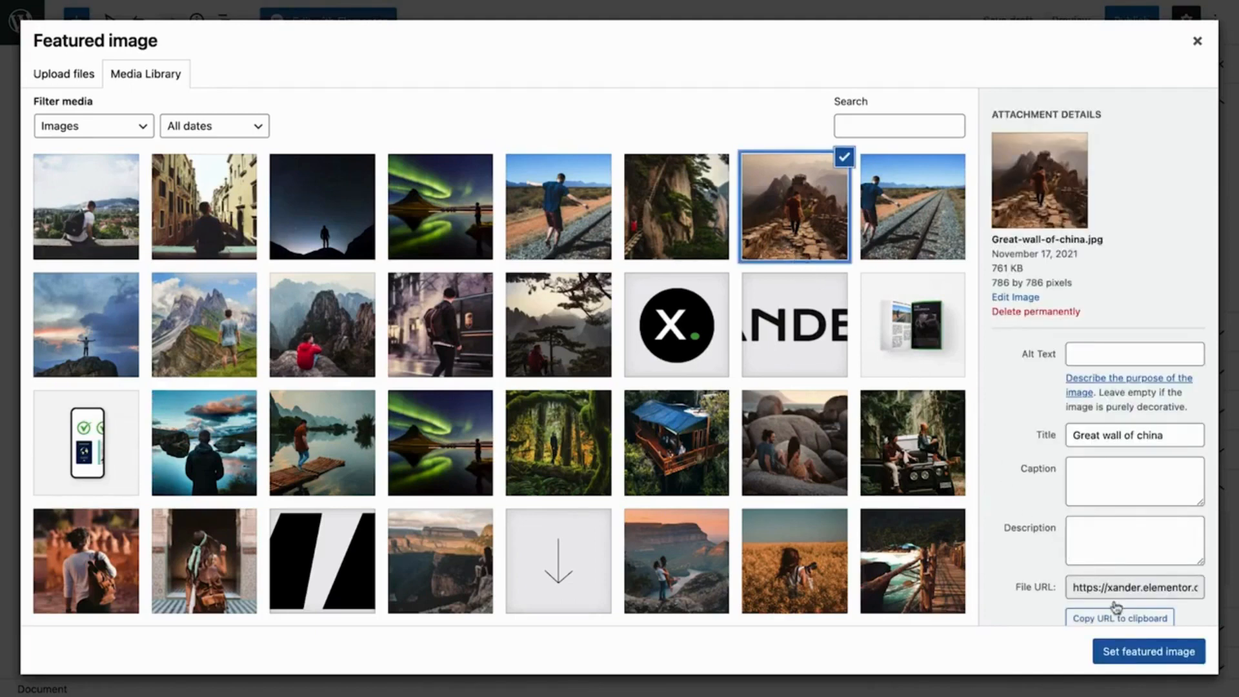
left_click(1149, 652)
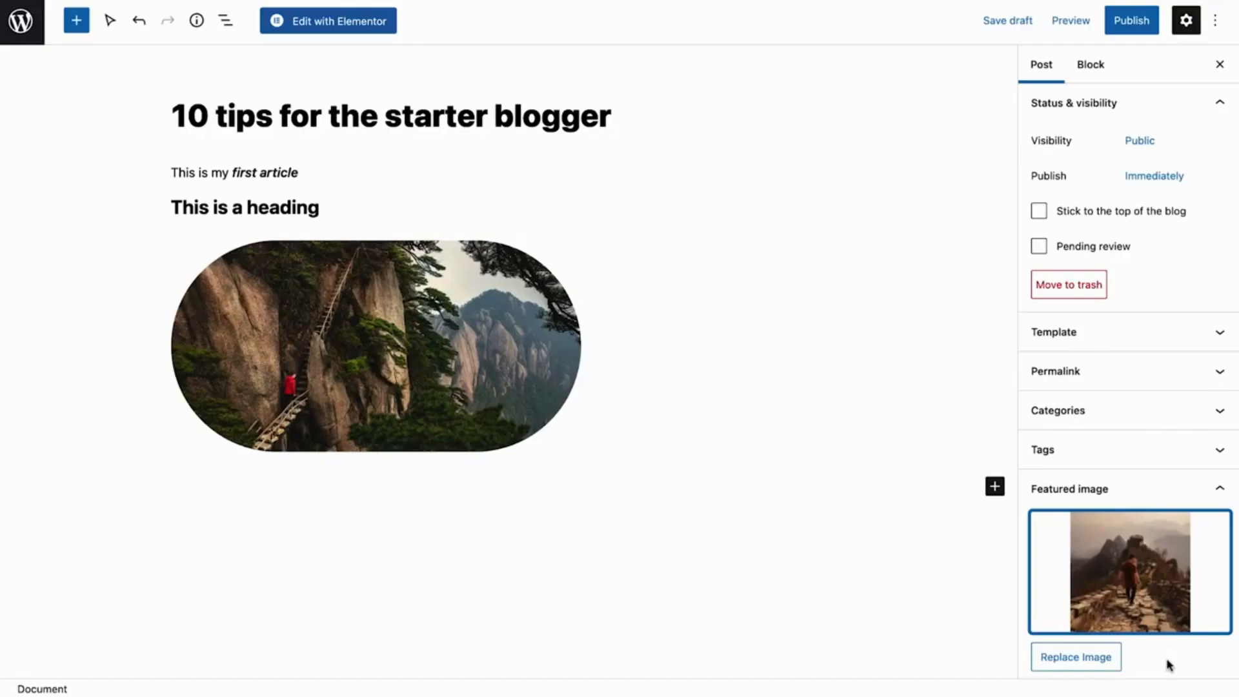
left_click(1113, 495)
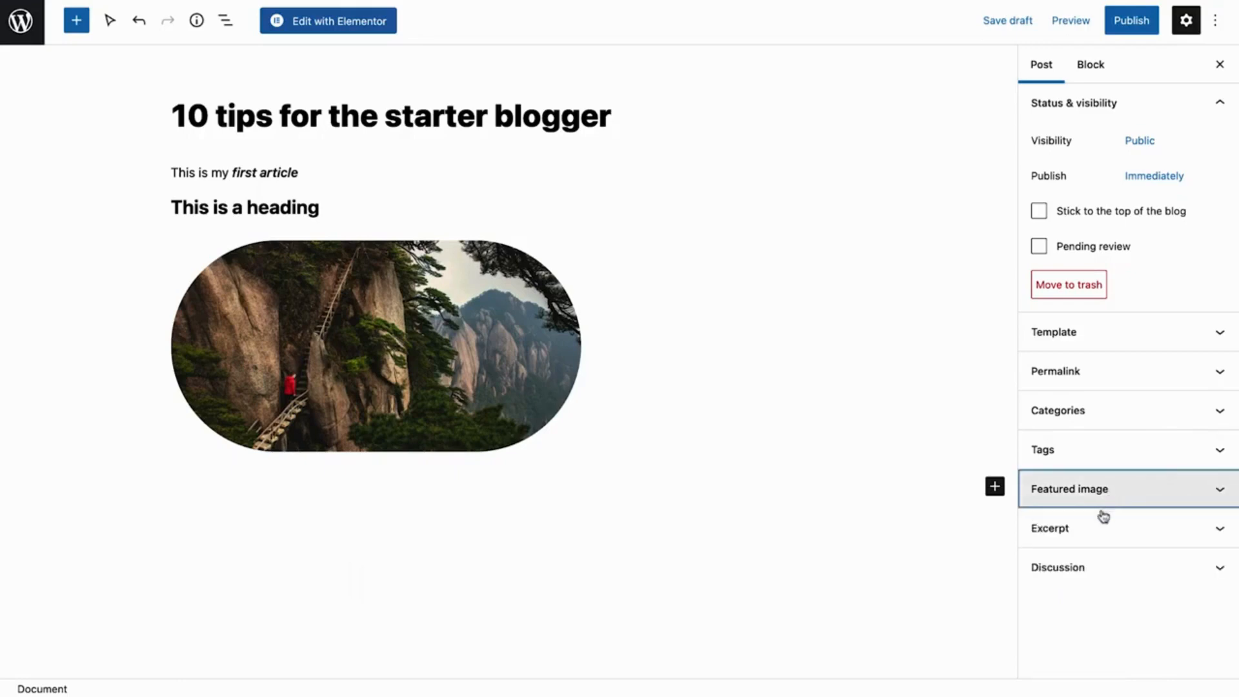
Paste the copied summary text as the post's excerpt
left_click(1091, 534)
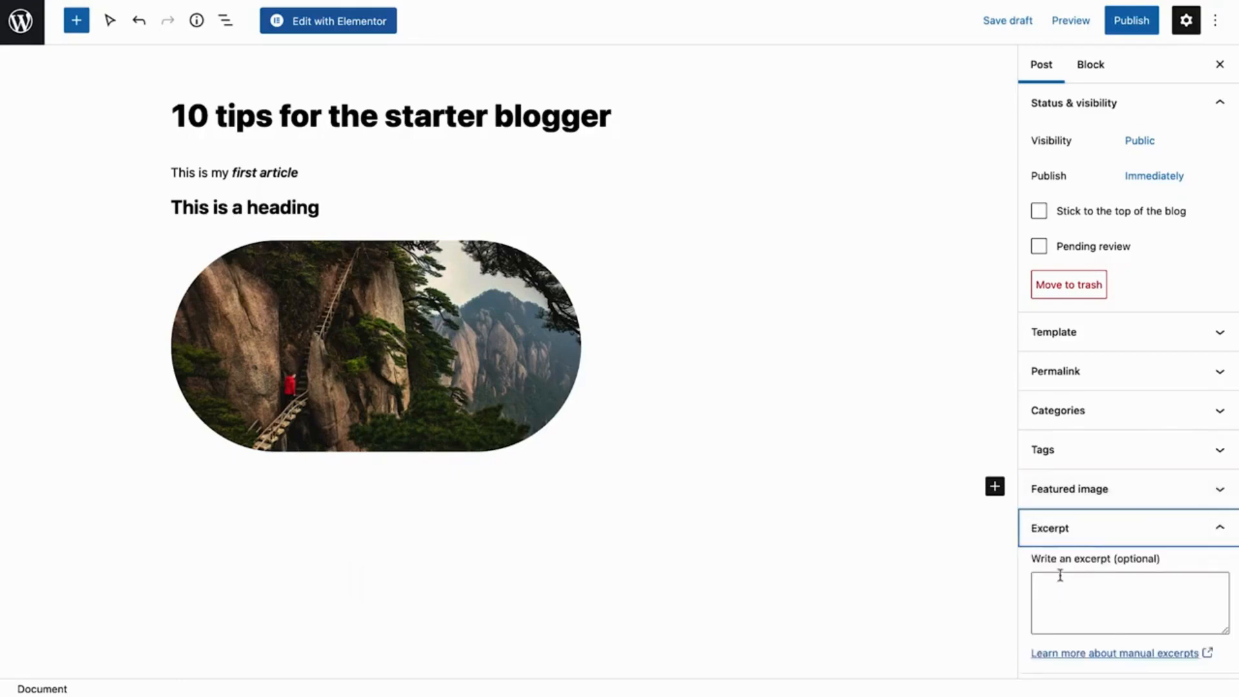
left_click(1047, 590)
type("Writing a blog is not easy, but with these helpful tips you’ll become a blogging-pro in no time!")
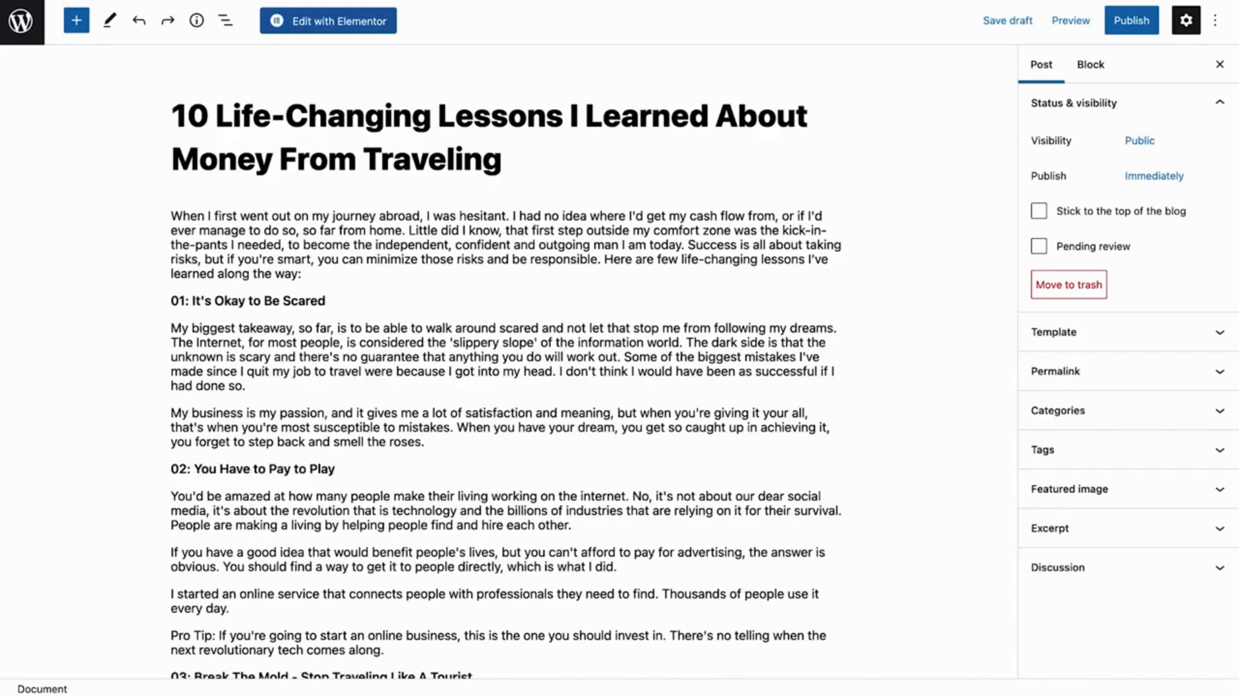
Transform the paragraph "01: It's Okay to Be Scared" into a heading, check the available heading levels and keep H2
left_click(176, 299)
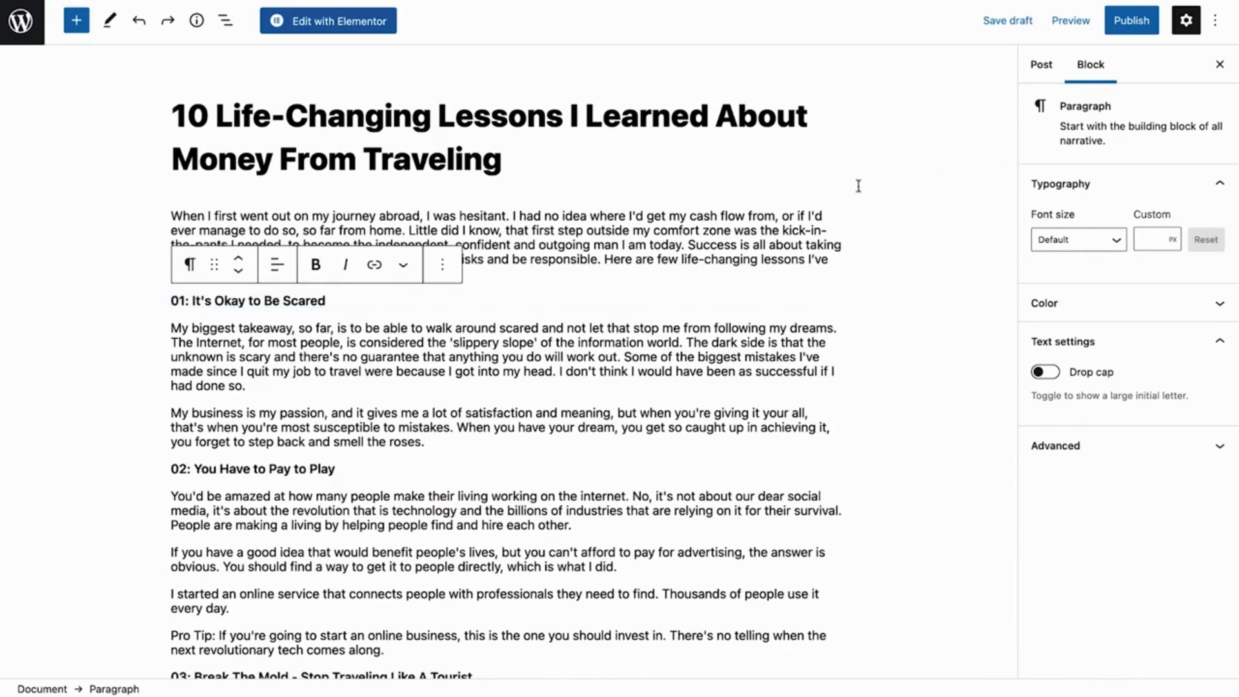
left_click(189, 266)
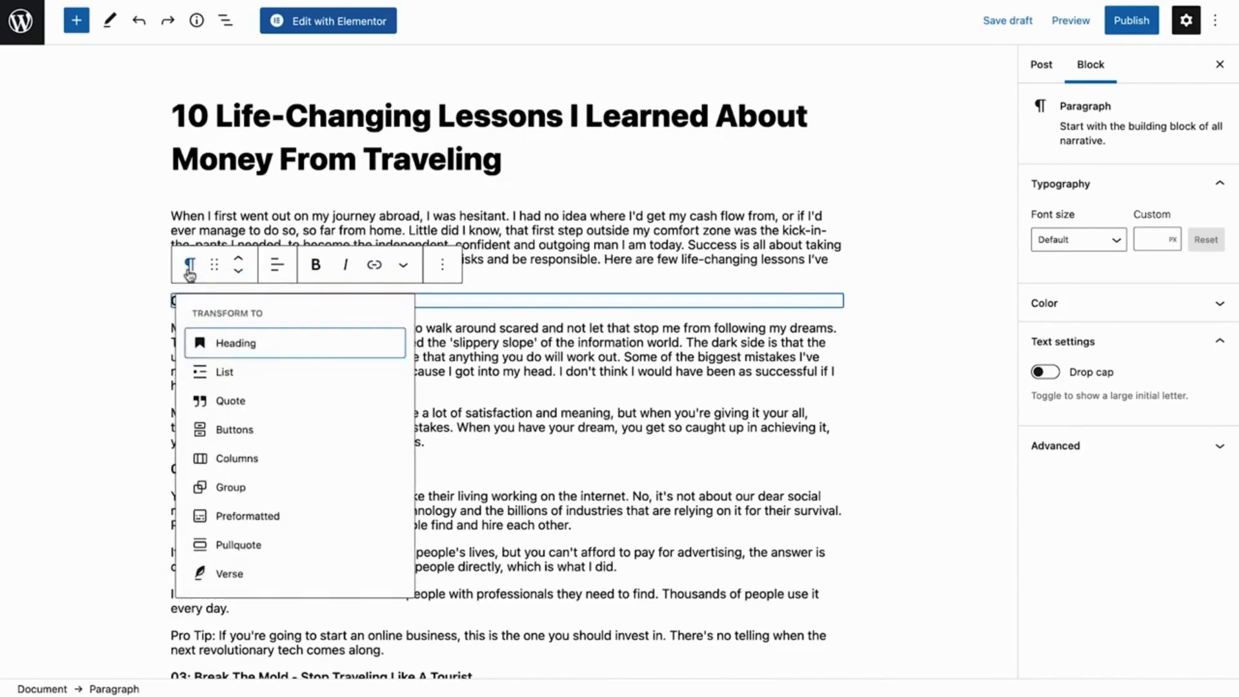
left_click(223, 340)
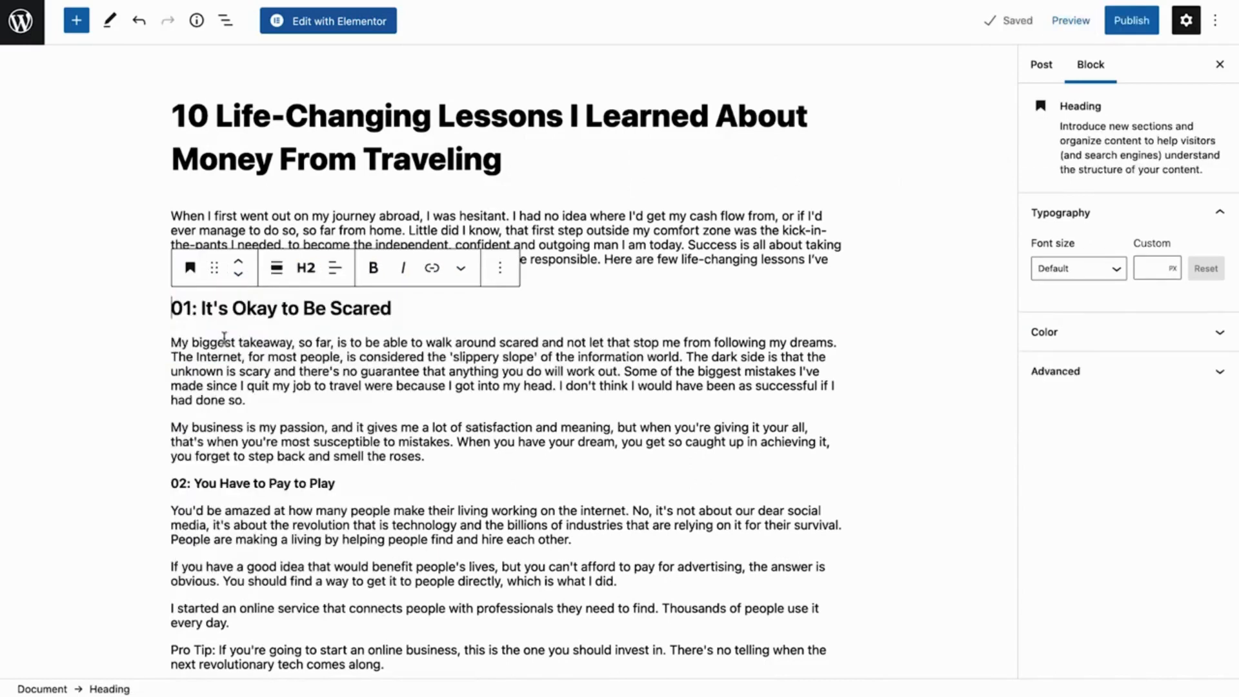
left_click(304, 270)
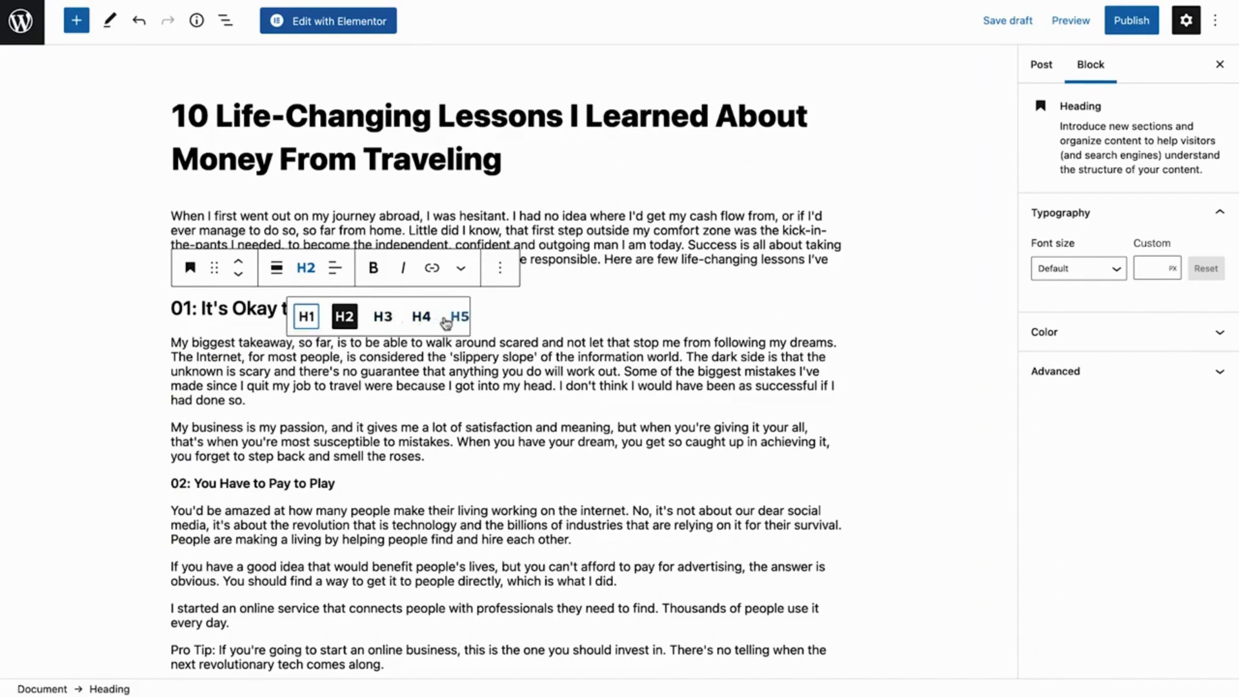
left_click(307, 276)
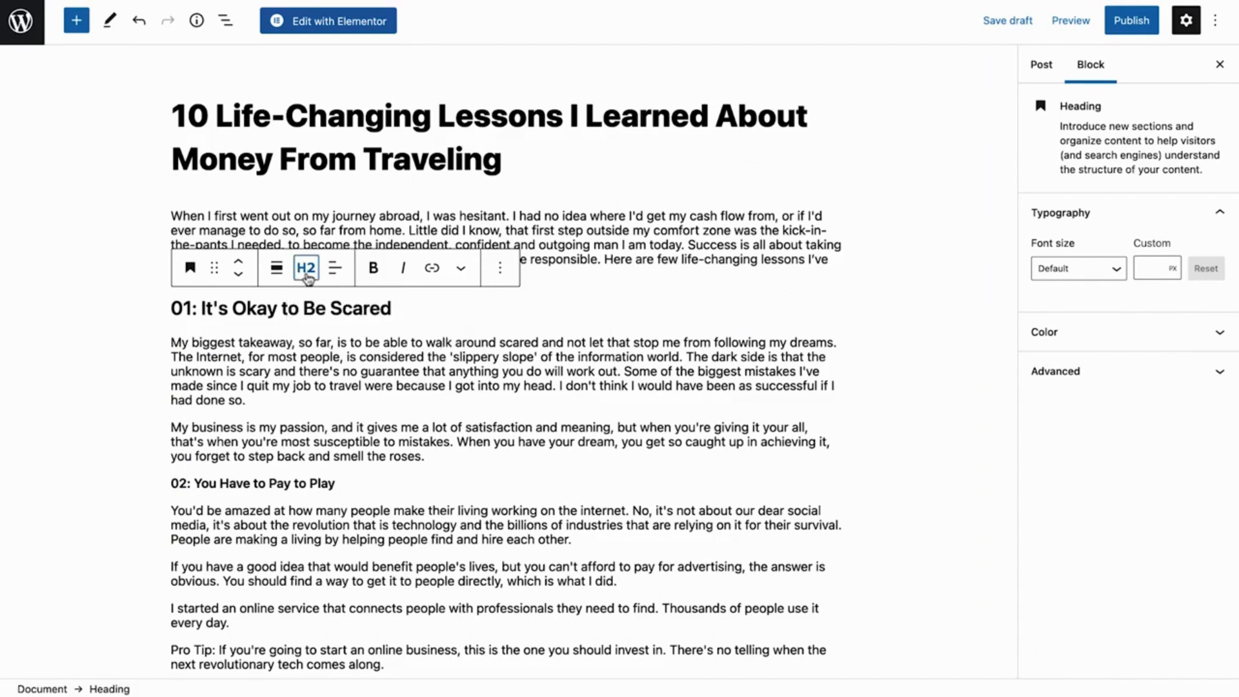
Transform the paragraphs "02: You Have to Pay to Play" and "03: Break The Mold - Stop Traveling Like A Tourist" into headings
scroll(307, 276, "down", 5)
left_click_drag(335, 280, 171, 279)
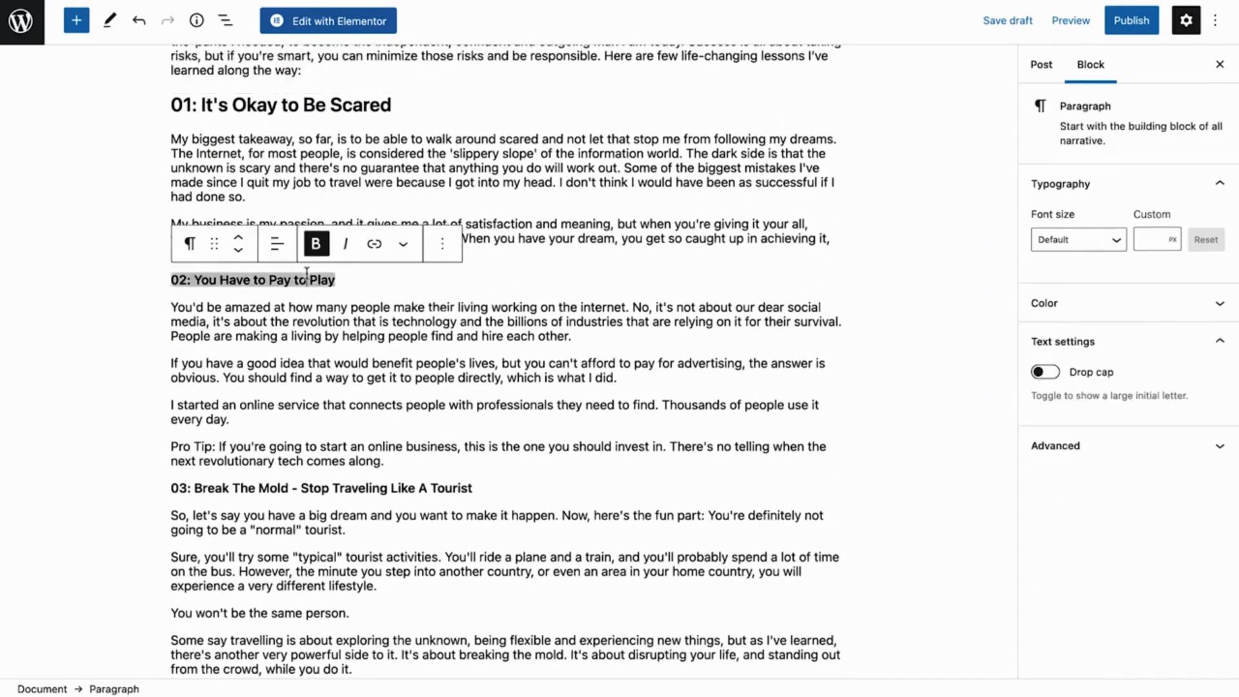
left_click(191, 252)
left_click(208, 319)
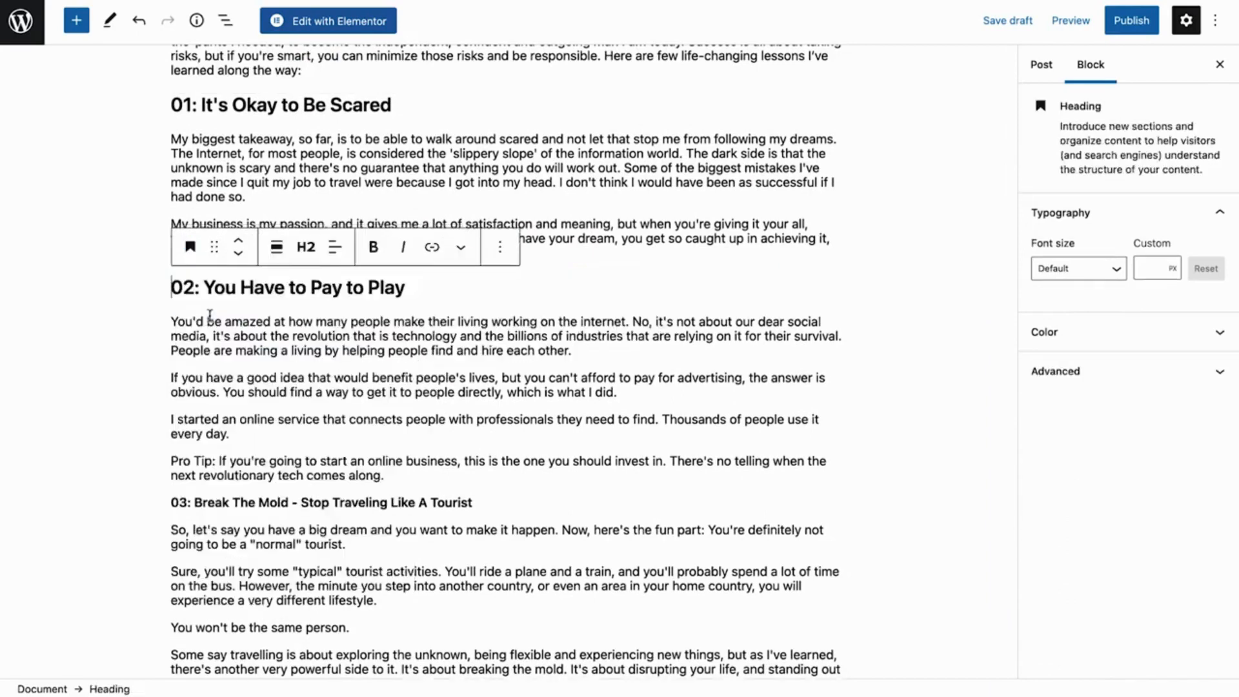
scroll(210, 316, "down", 10)
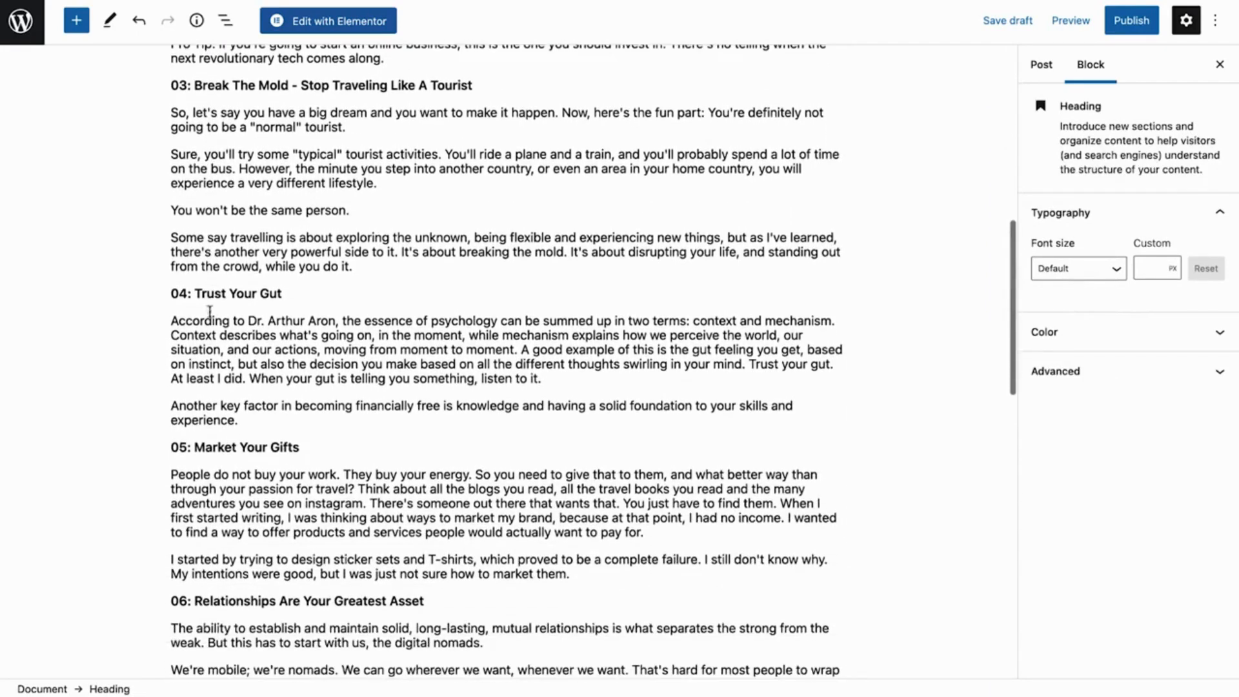
triple_click(200, 85)
left_click(191, 72)
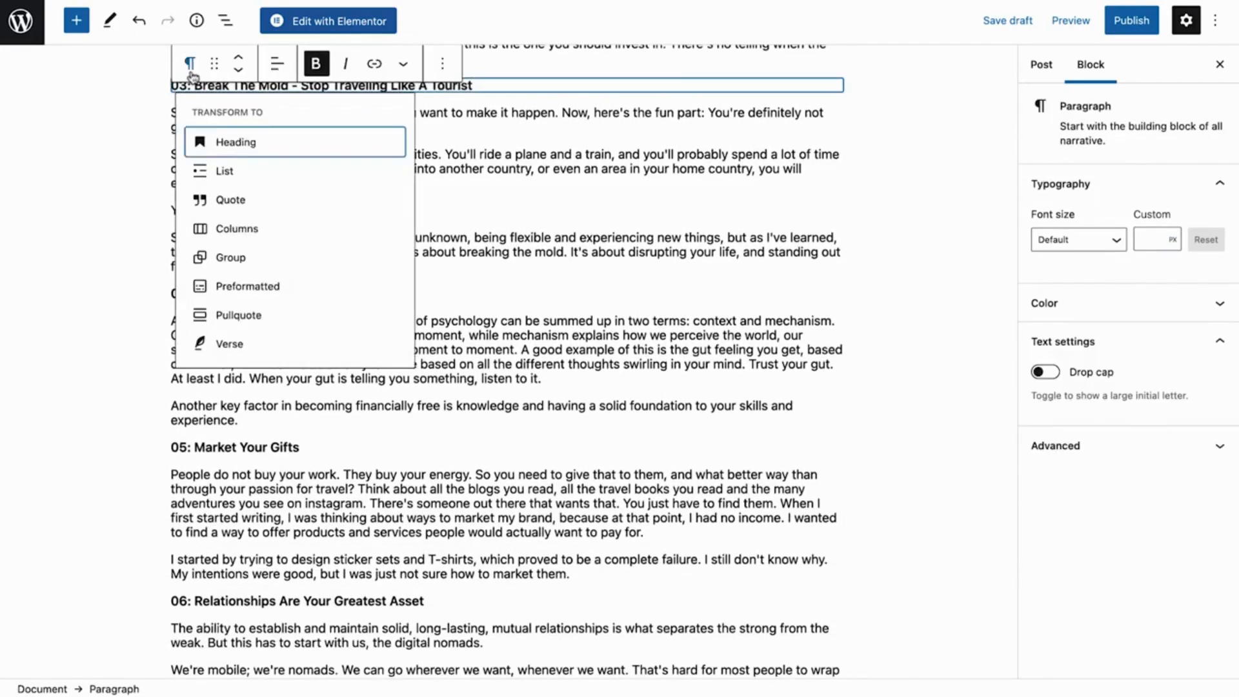
left_click(206, 143)
Insert an image block after the first paragraph under heading 01 and choose Italy-balcony-scaled.jpg from the media library
scroll(257, 404, "up", 20)
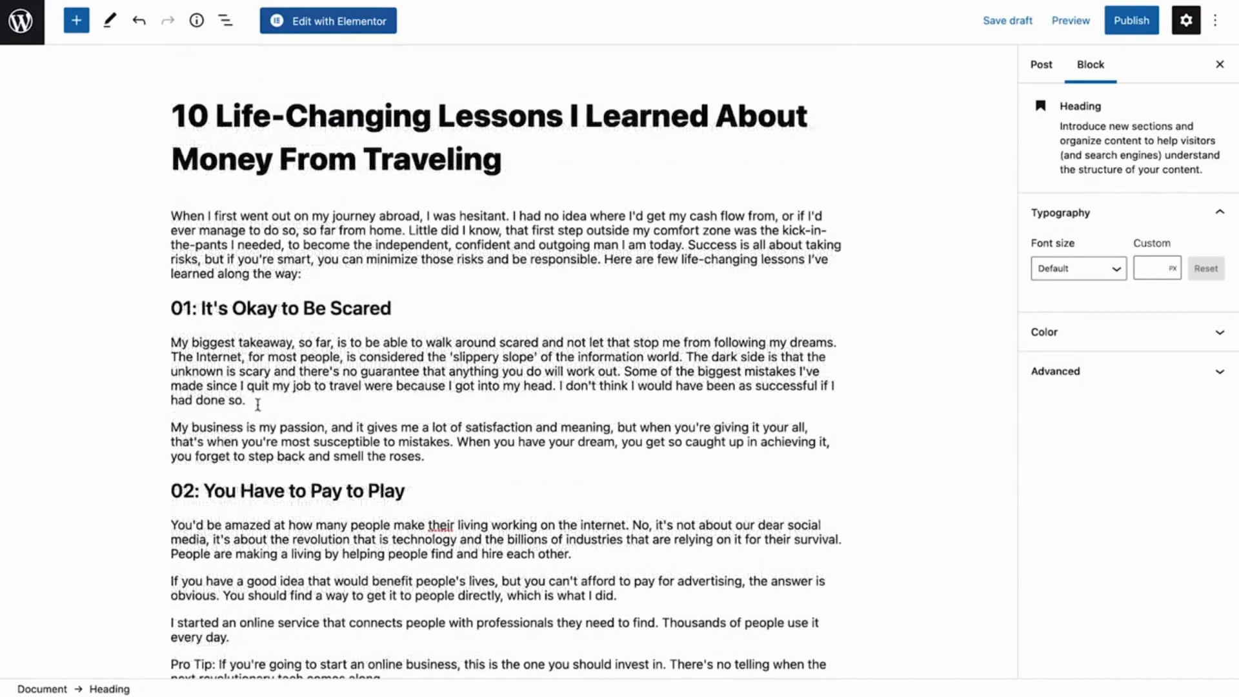
left_click(258, 403)
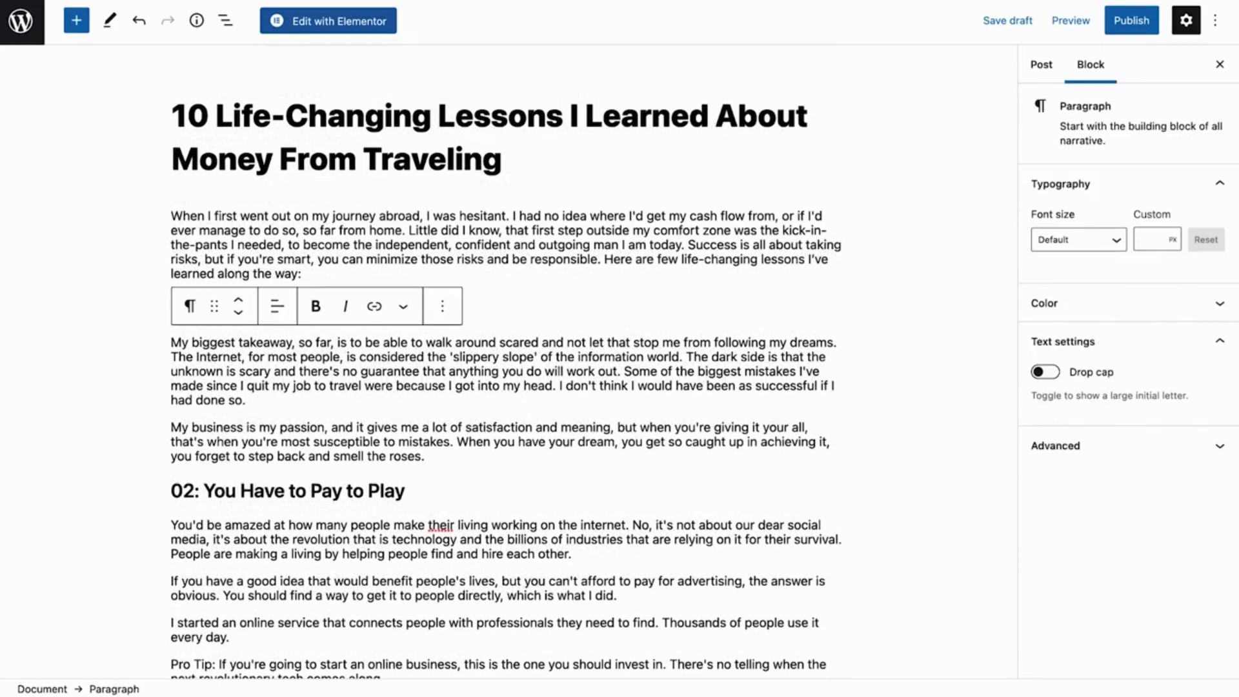
key("Return")
type("/image")
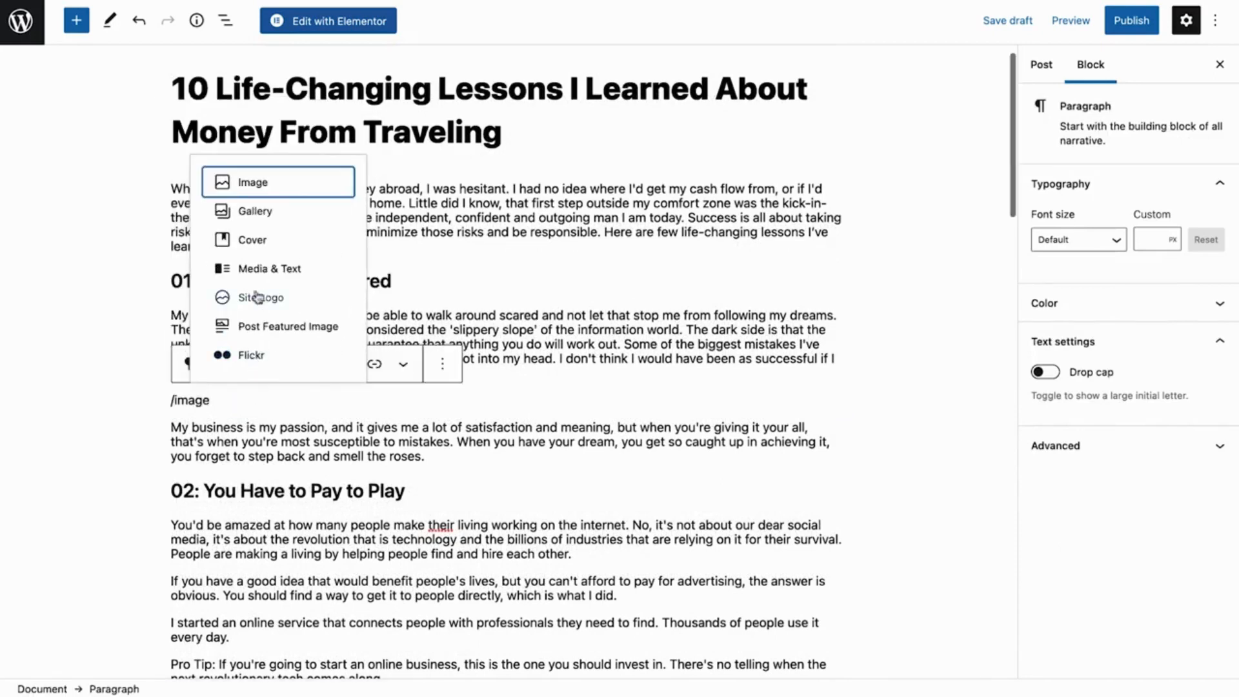
left_click(253, 189)
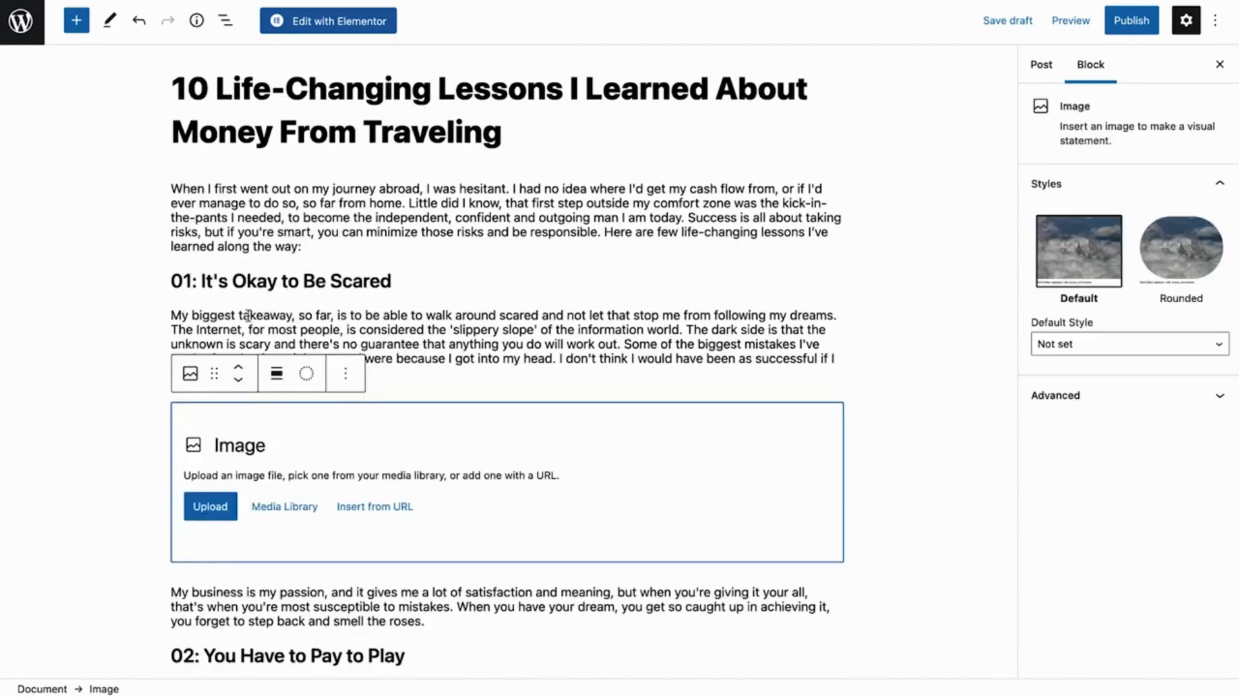
left_click(266, 506)
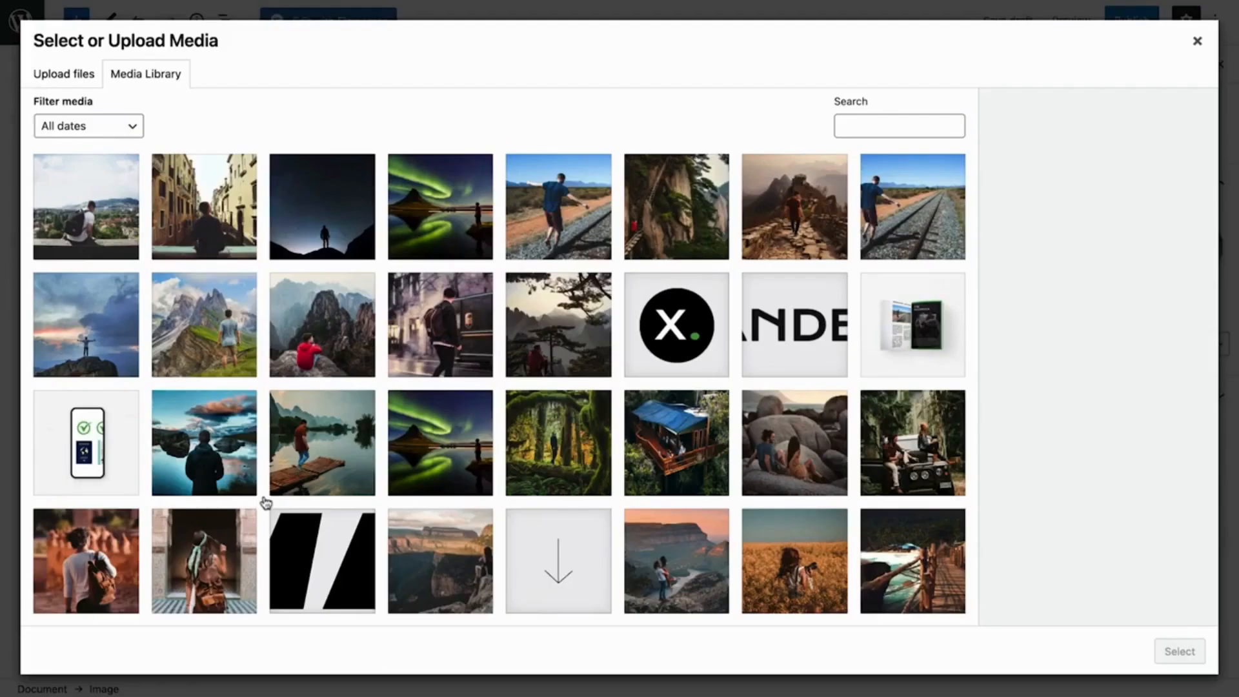
left_click(123, 225)
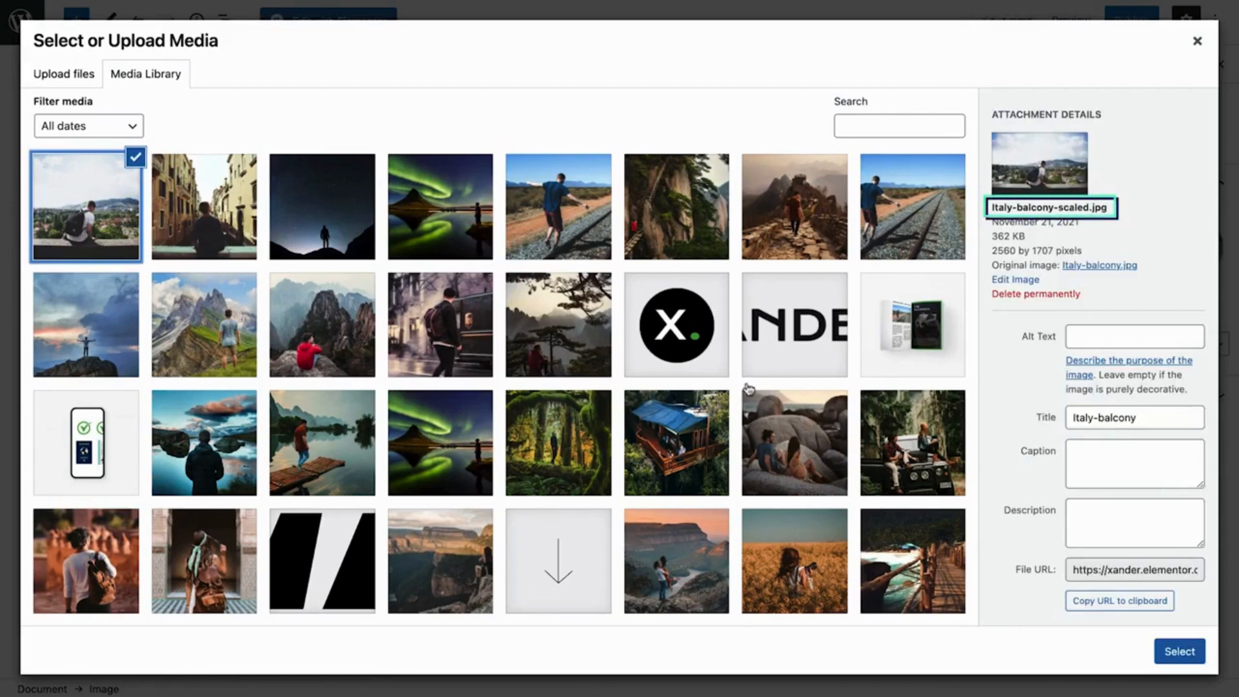
Set the image's title to "Balcony, Italy" and alt text to "Man sitting on balcony, mountain view", and insert it into the post
triple_click(1120, 417)
type("Ba")
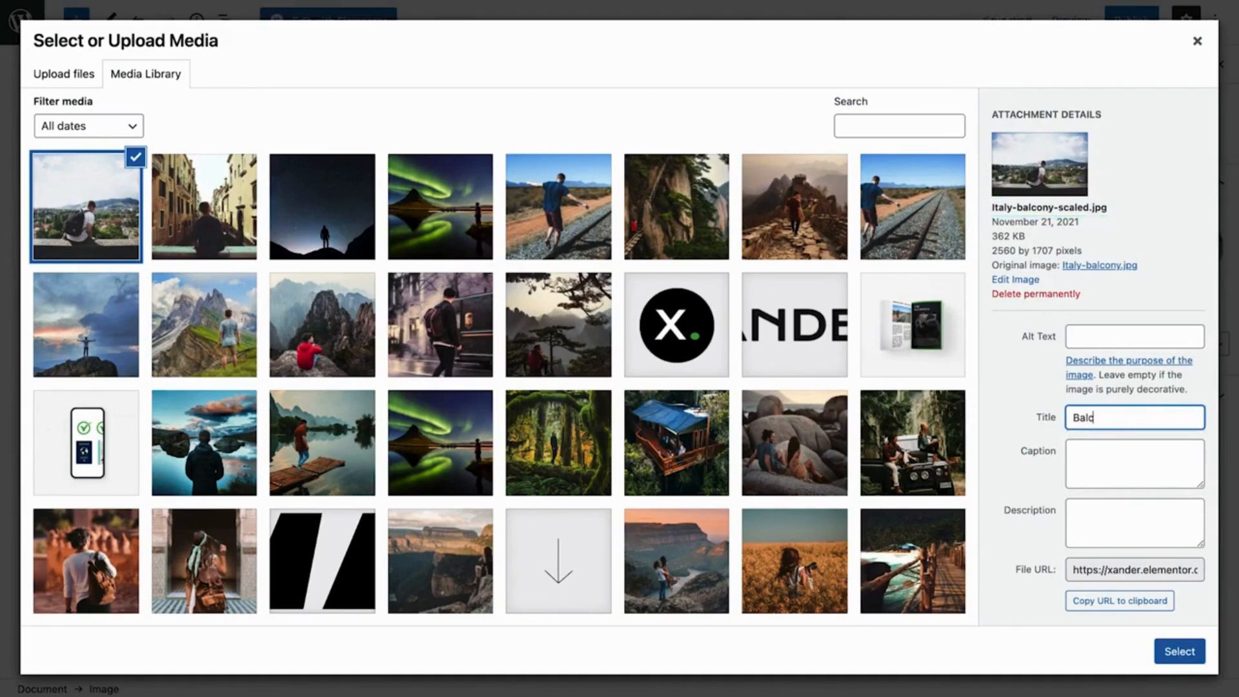
type("lcony, Italy")
left_click(1151, 348)
type("Man sitting on balcony, m")
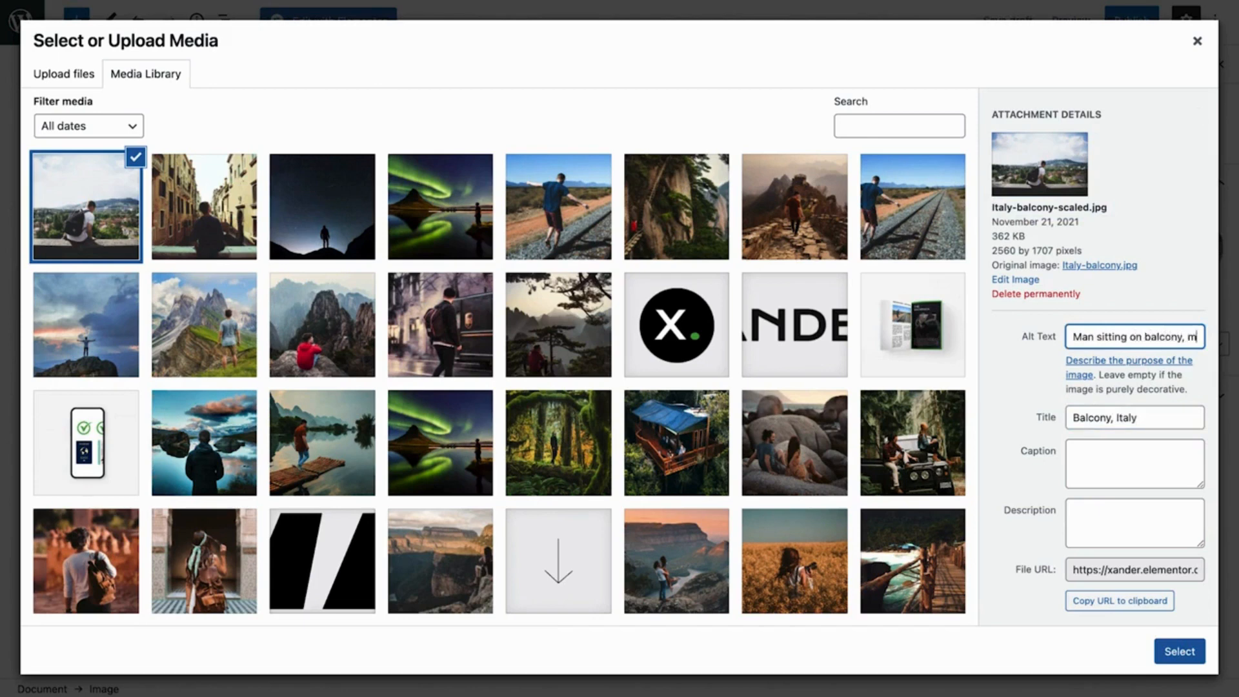
type("ountain view")
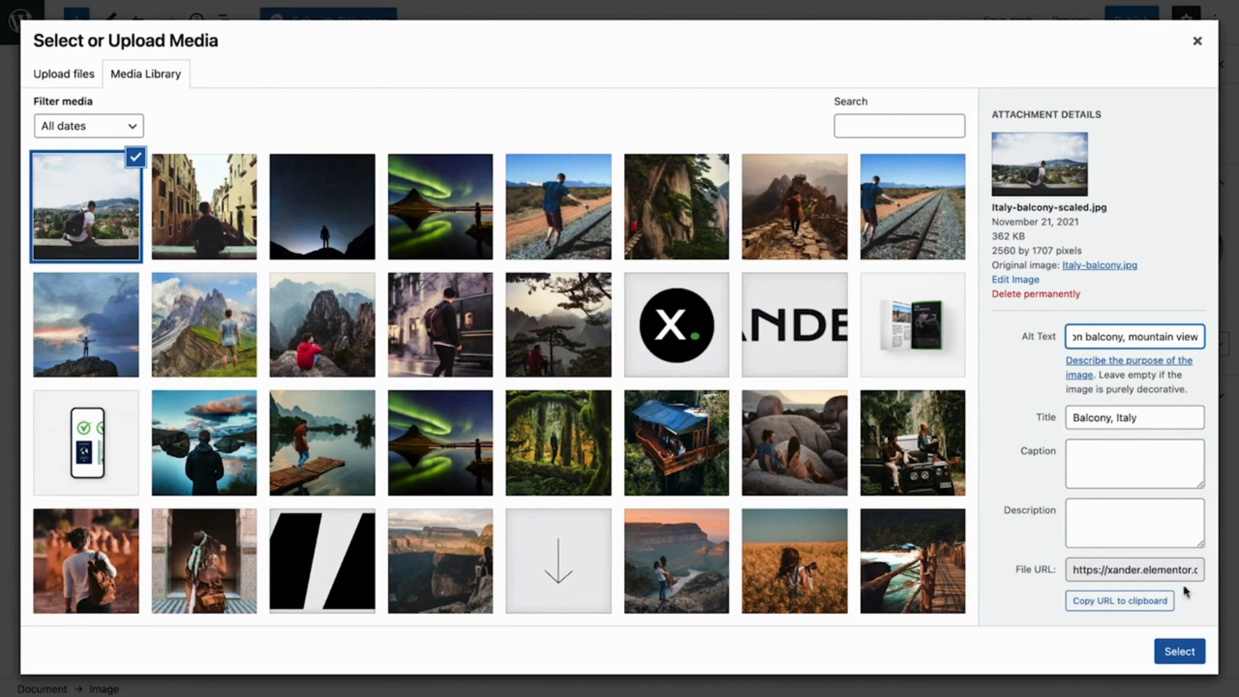
left_click(1179, 651)
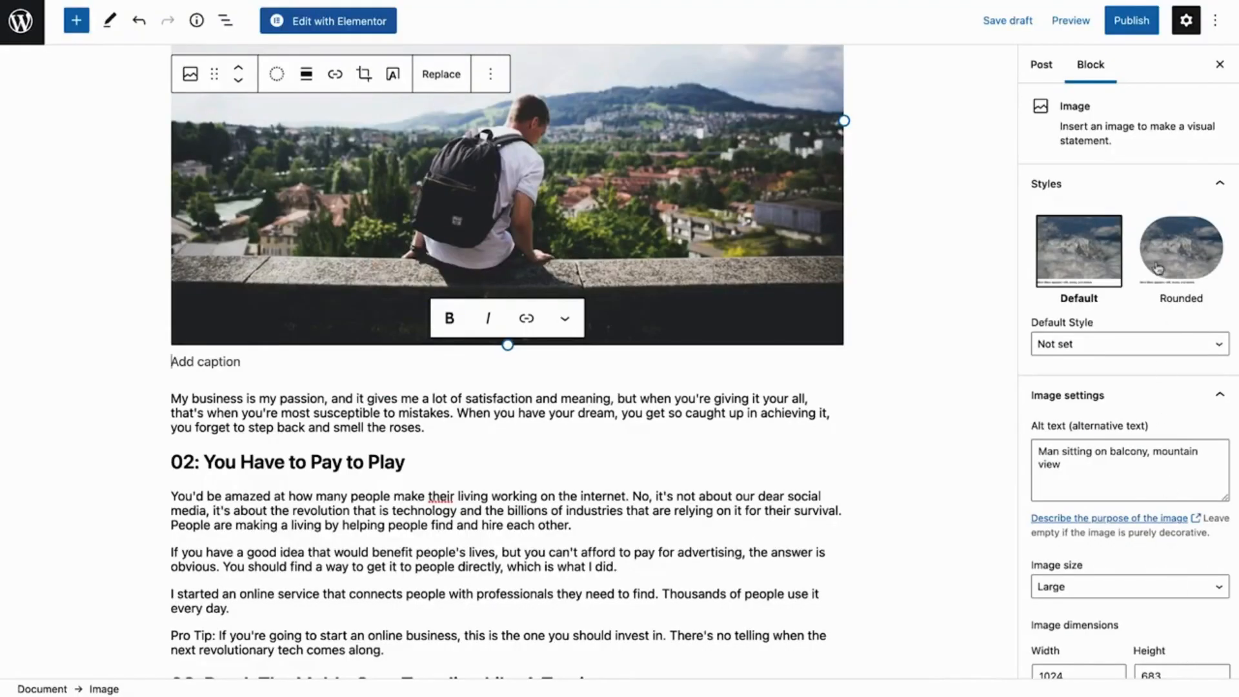
Publish the post and look through its live page down to the headings and inserted image
left_click(1131, 30)
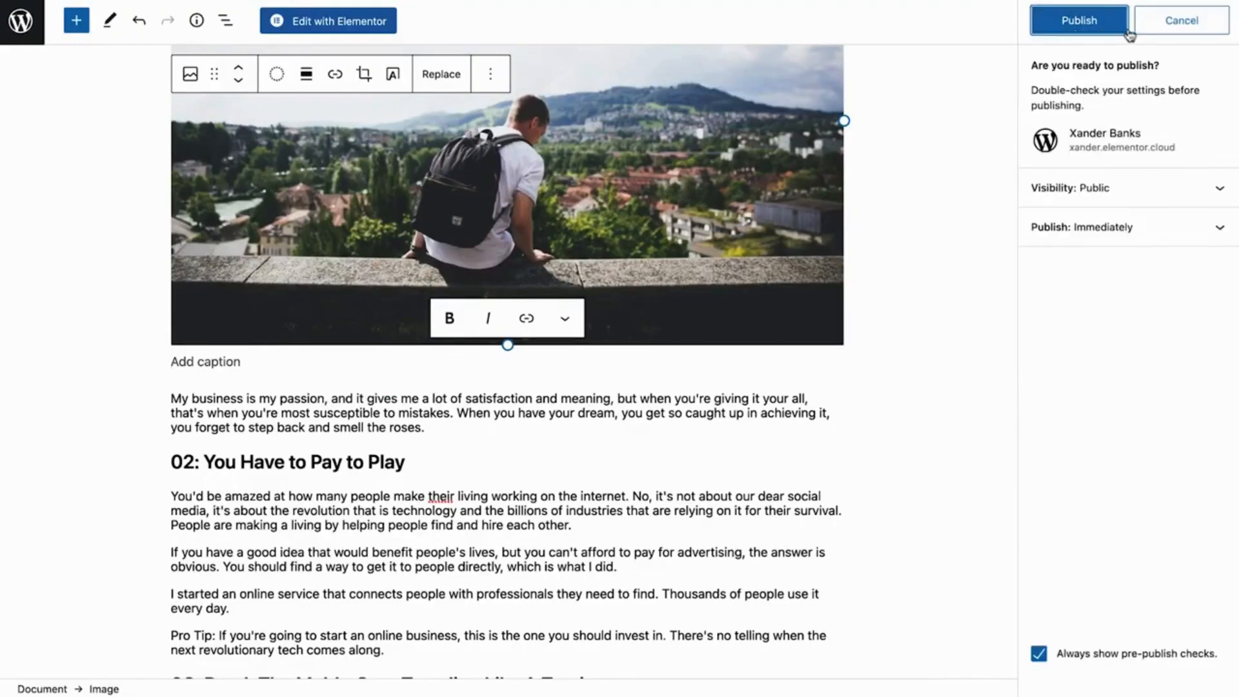
left_click(1082, 35)
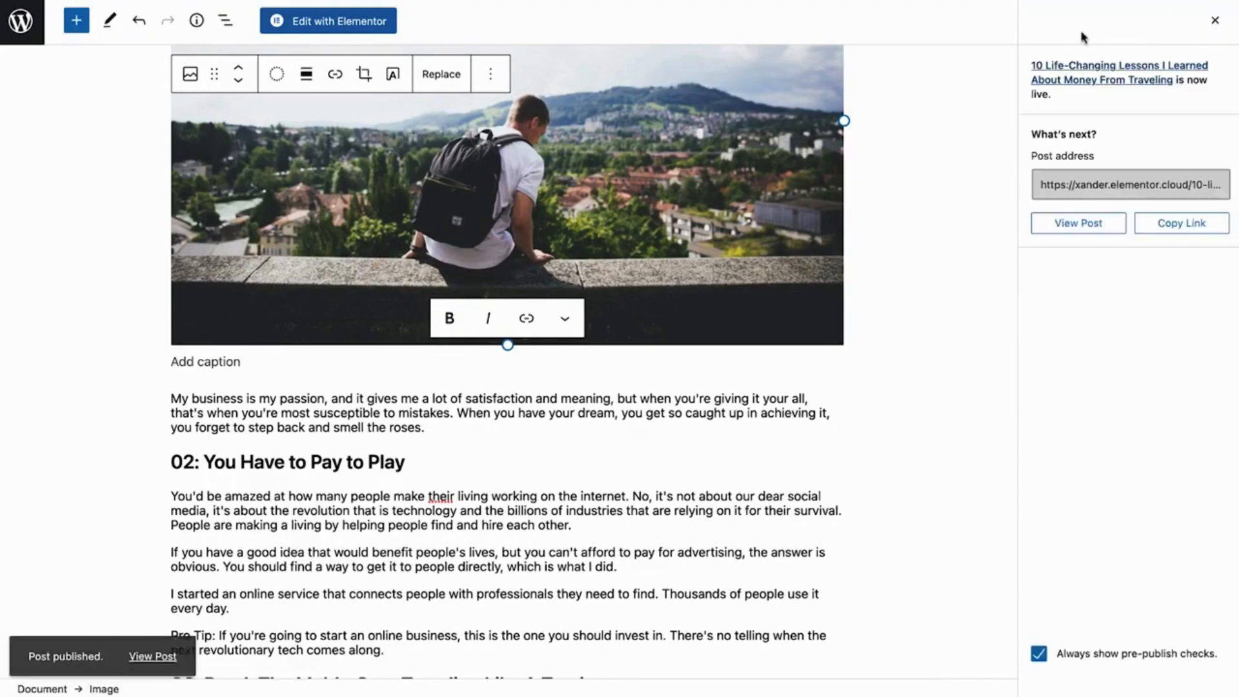
left_click(1078, 223)
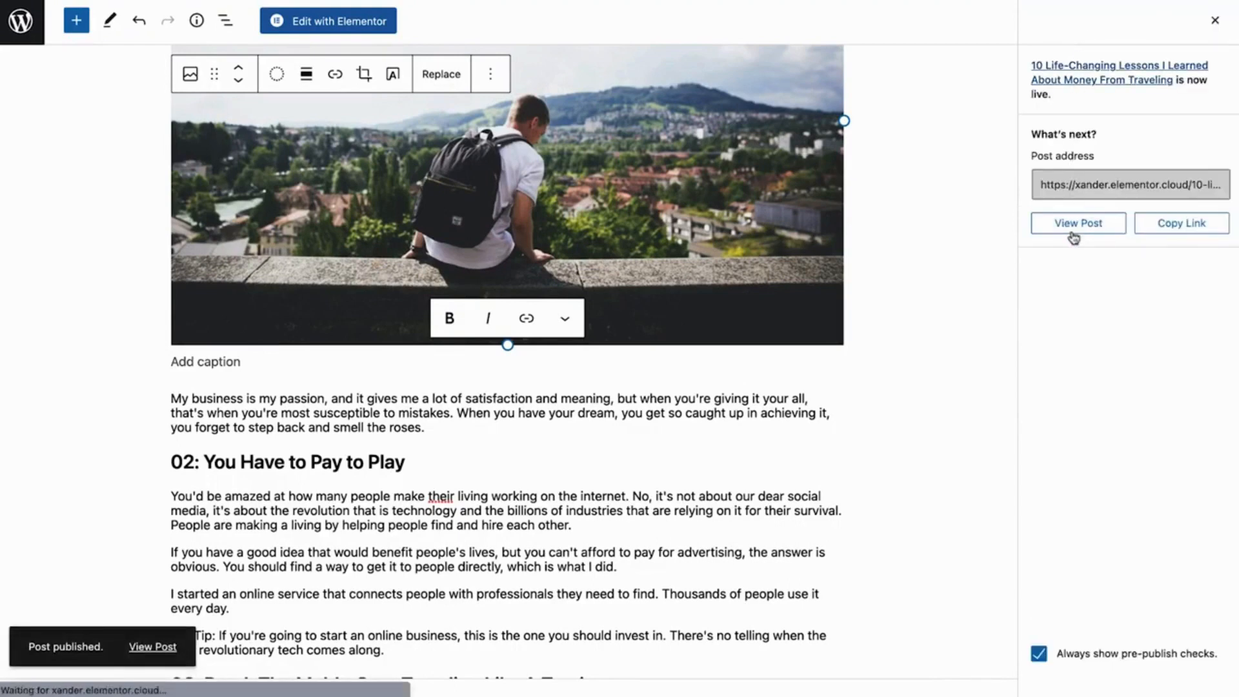
scroll(1075, 236, "down", 4)
scroll(1078, 236, "down", 7)
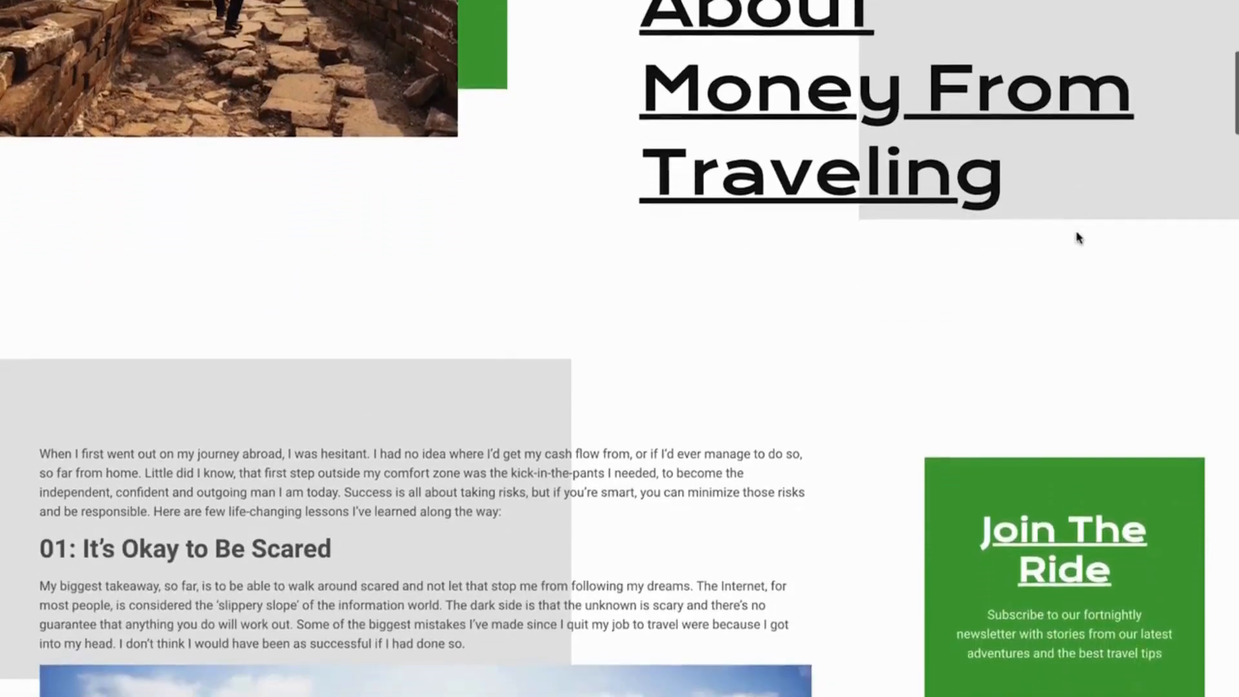
scroll(1078, 237, "down", 7)
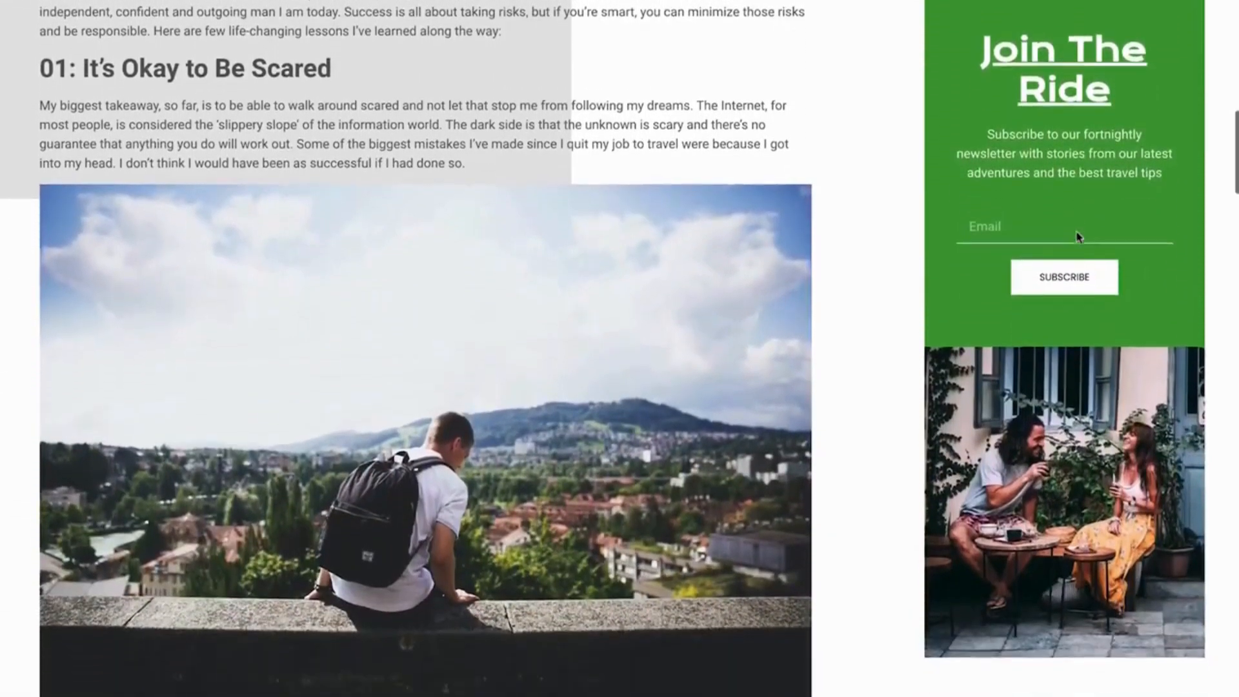
scroll(1077, 237, "down", 2)
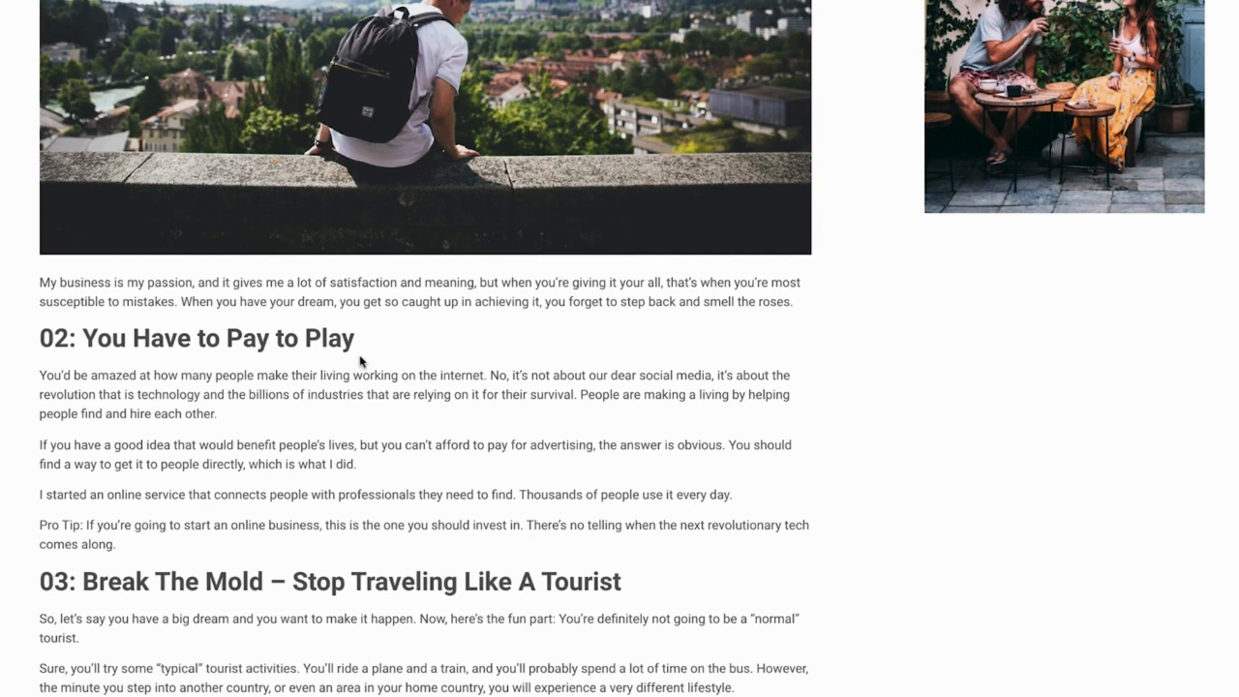
Return to the WordPress dashboard and create a new post titled "10 Life-Changing Lessons I Learned About Money From Traveling"
key("ctrl+e")
type("dash")
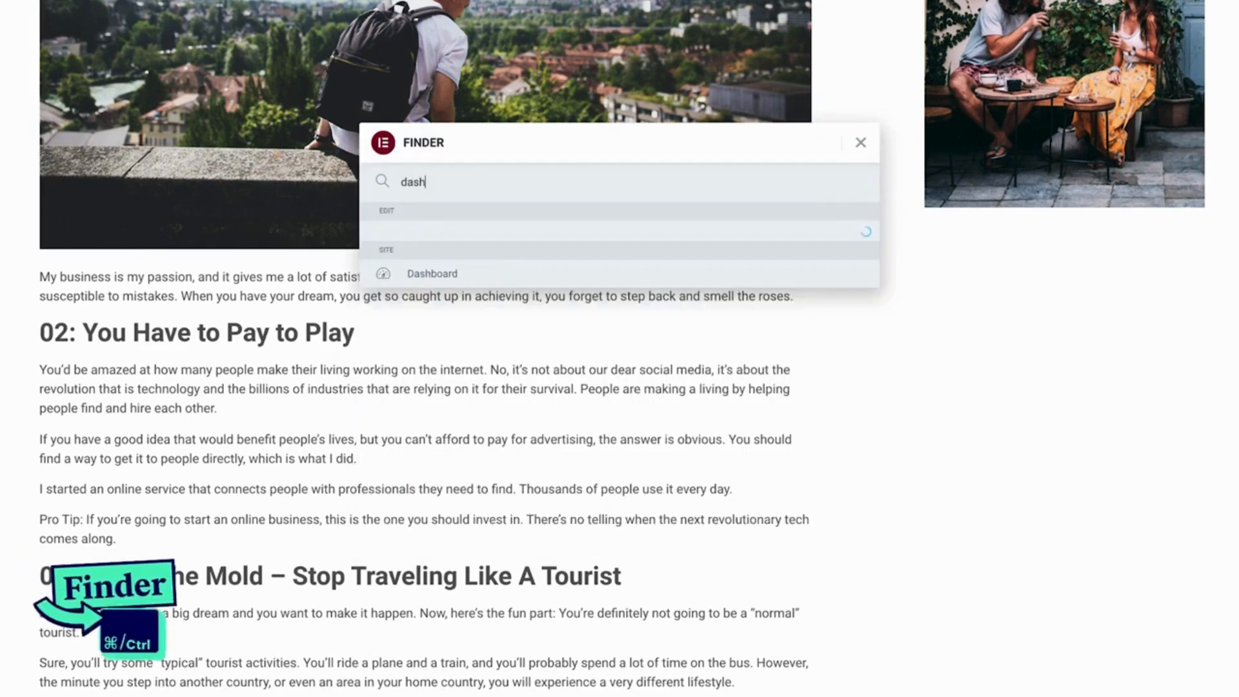
key("Return")
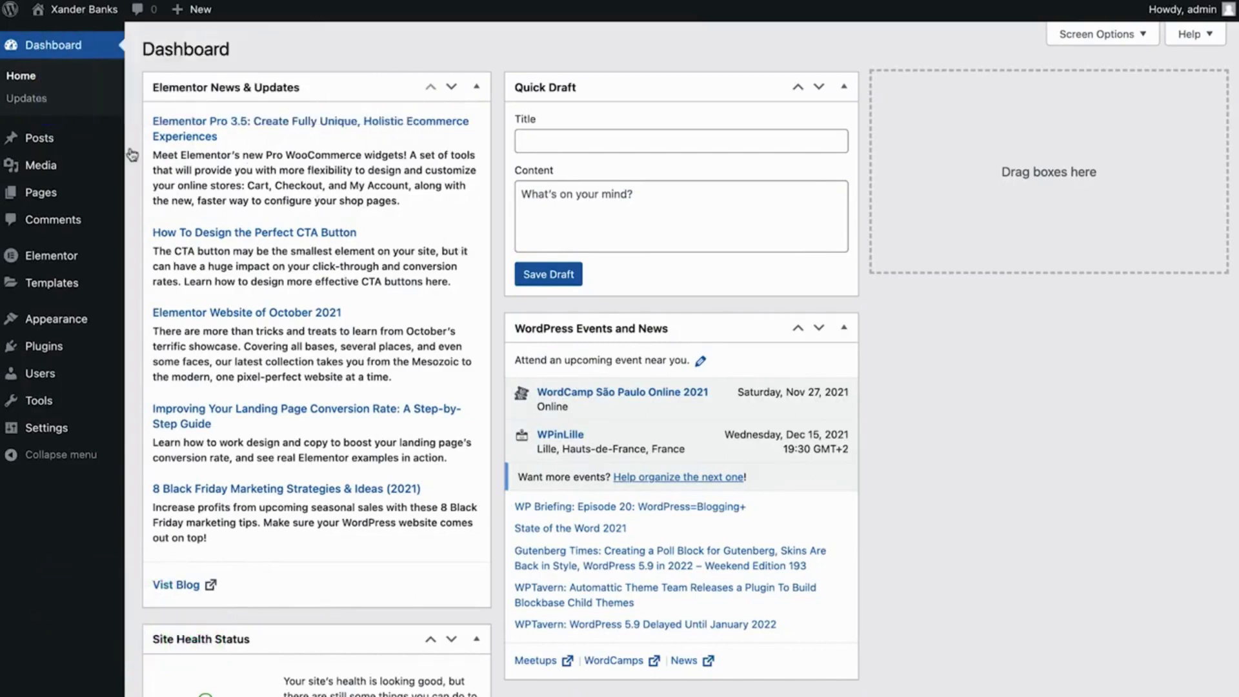
mouse_move(93, 150)
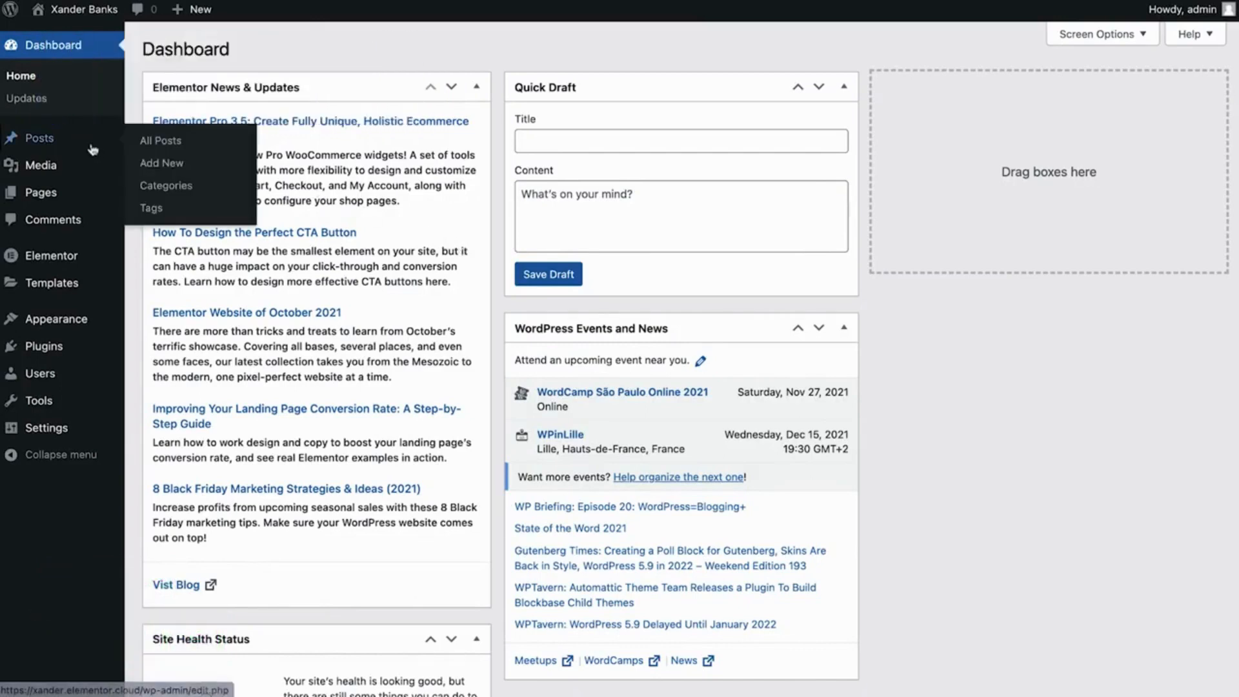
left_click(162, 165)
left_click(178, 118)
type("10 Life-Changing Lessons I Learned About Money From Traveling")
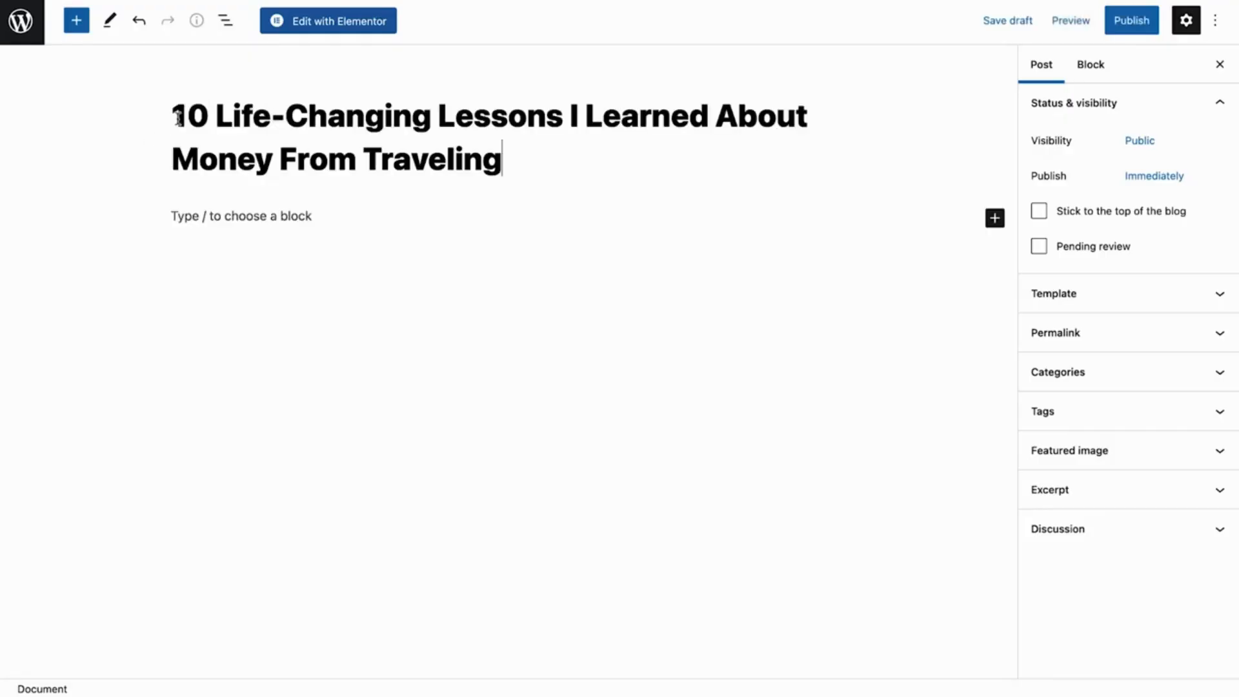
Paste the copied summary as the new post's excerpt and end it with a period
left_click(1052, 498)
left_click(1040, 544)
key("ctrl+v")
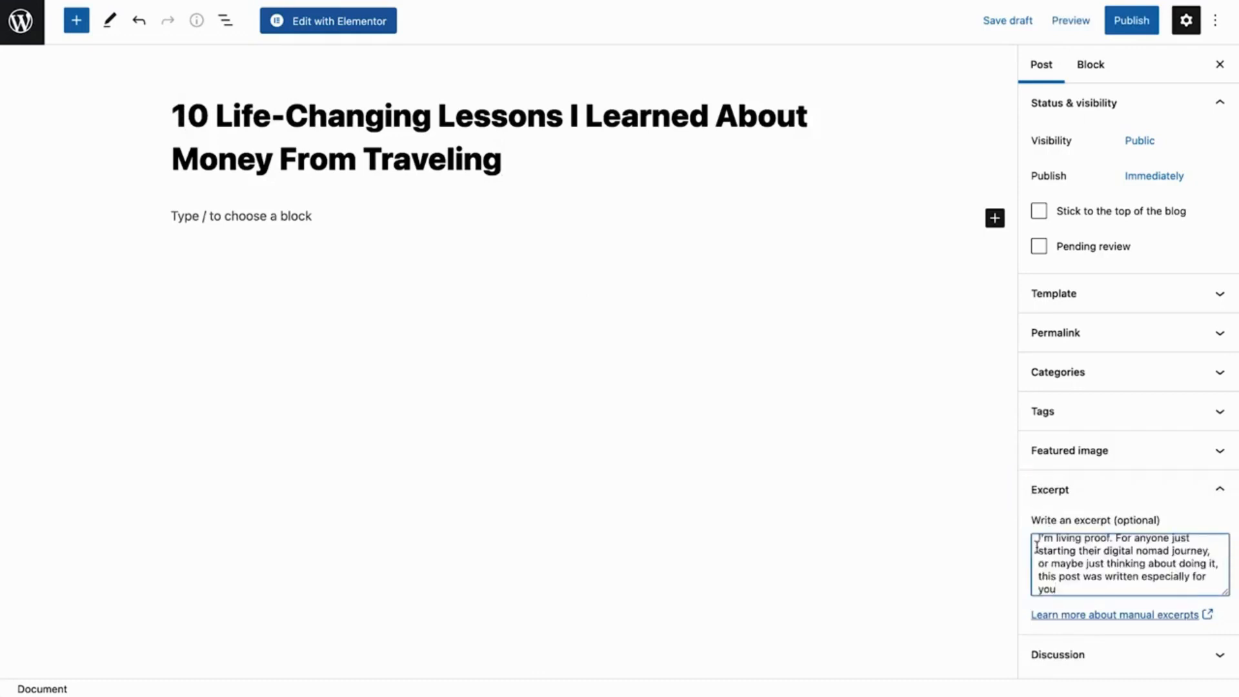
type(".")
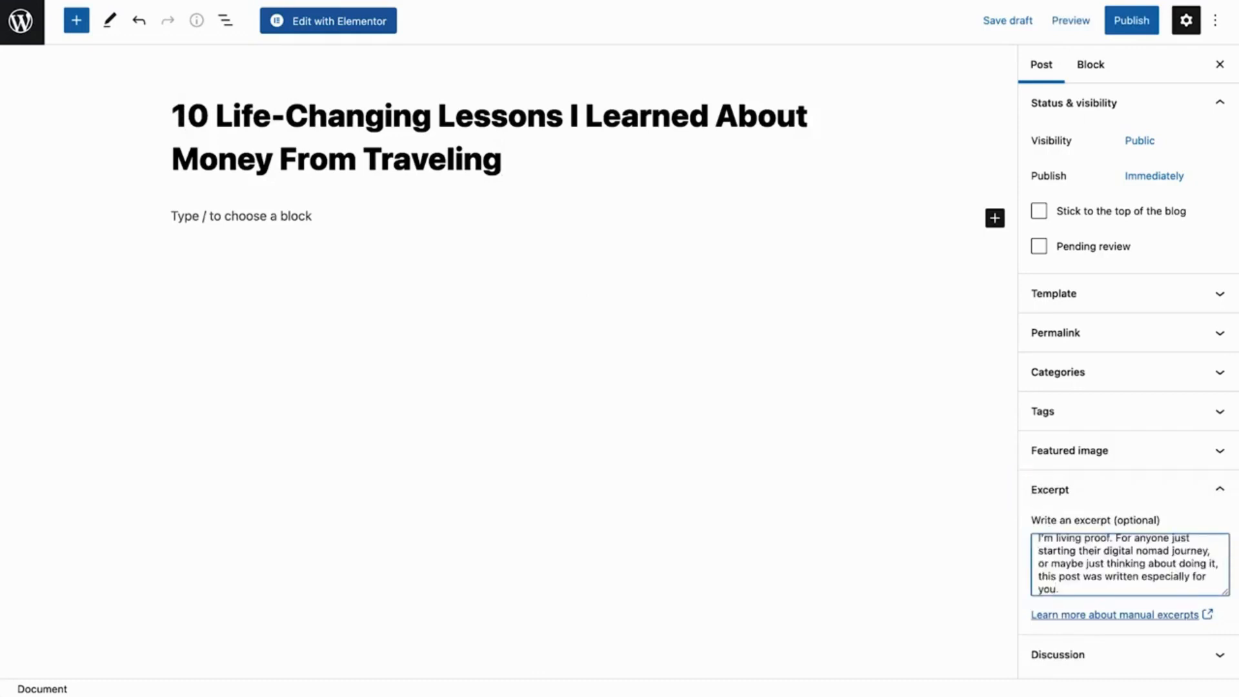
Open the post in Elementor, add a Text Editor widget to the content area and replace its placeholder with the copied introduction
left_click(351, 26)
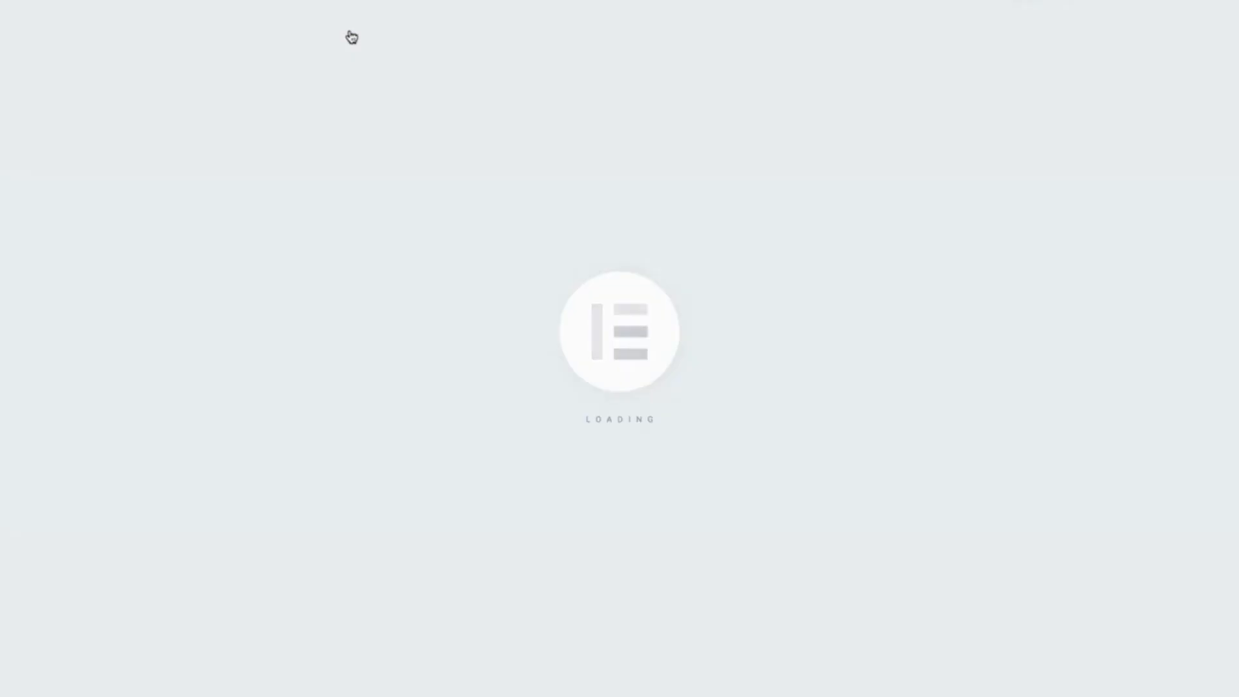
scroll(352, 37, "down", 8)
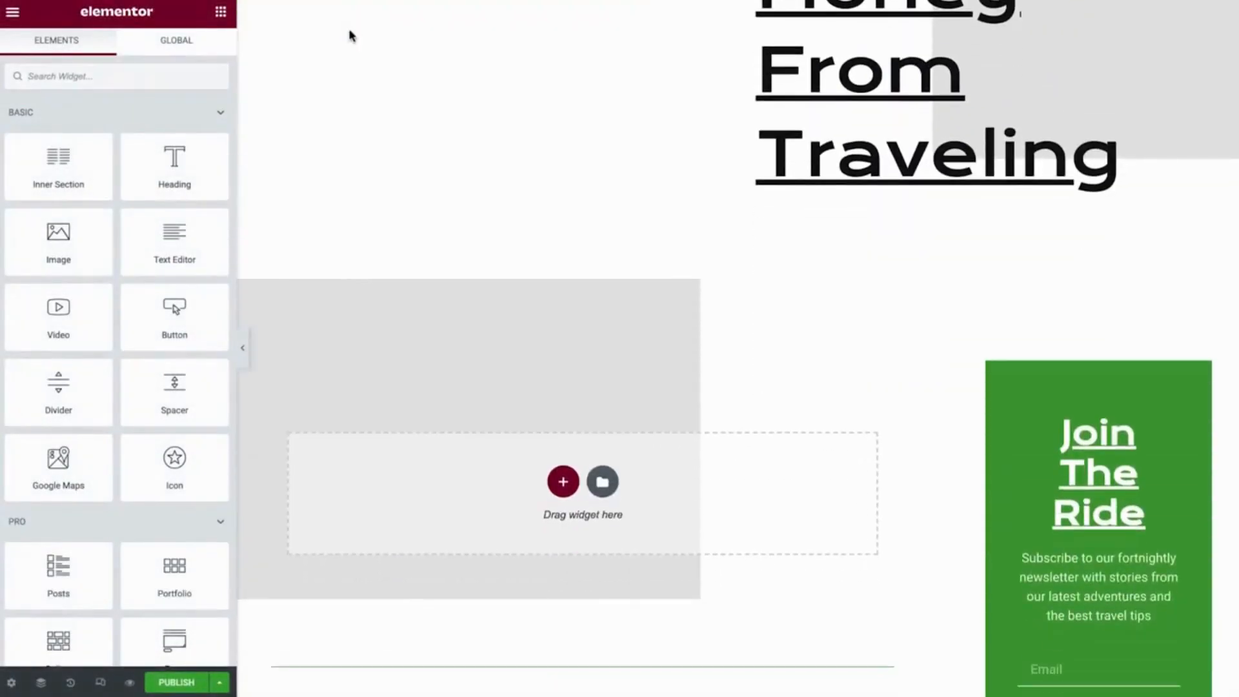
scroll(352, 37, "down", 2)
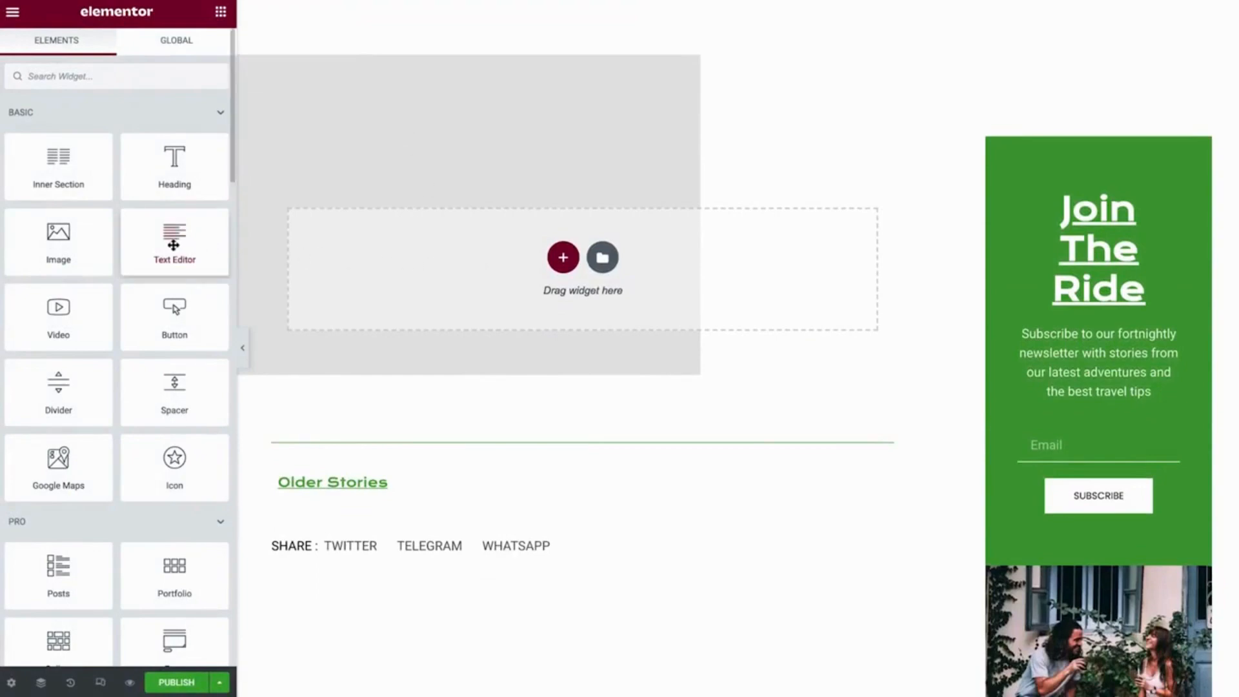
left_click_drag(173, 245, 536, 264)
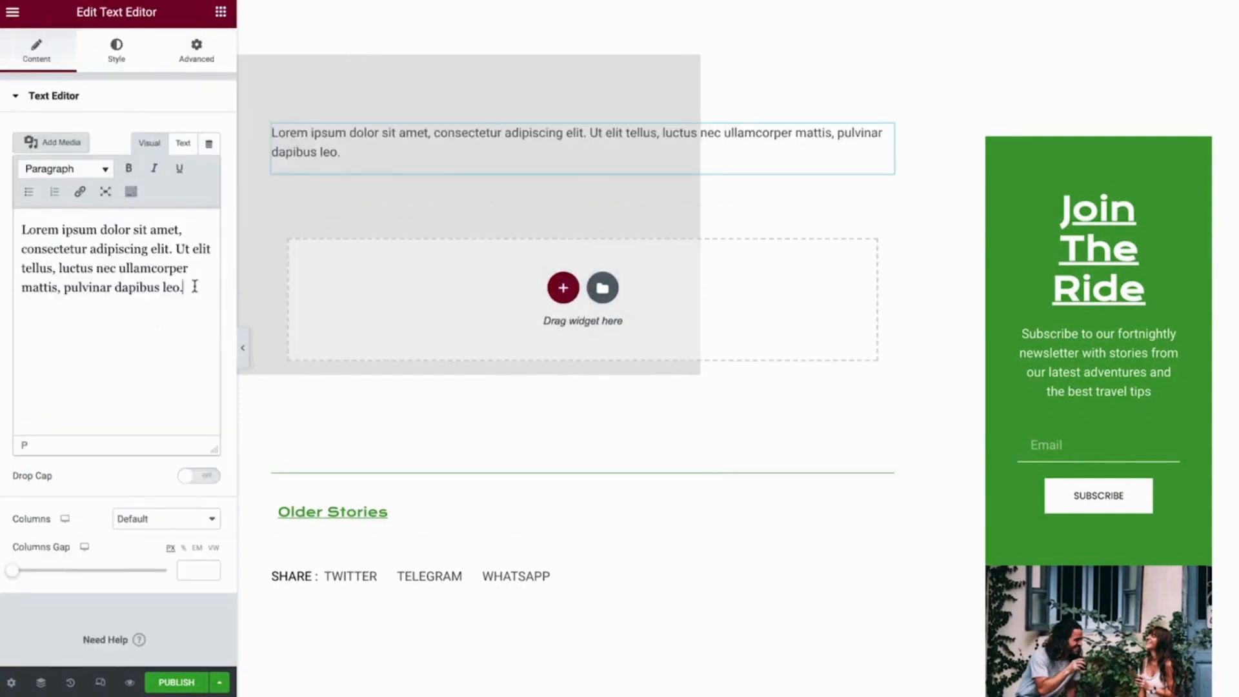
left_click_drag(188, 287, 26, 237)
type("When I first went out on my journey abroad, I was hesitant. I had no idea where I'd get my cash flow from, or if I'd ever manage to do so, so far from home. Little did I know, that first step outside my comfort zone was the kick-in-the-pants I needed, to become the independent, confident and outgoing man I am today. Success is all about taking risks, but if you're smart, you can minimize those risks and be responsible. Here are few life-changing lessons I've learned along the way:")
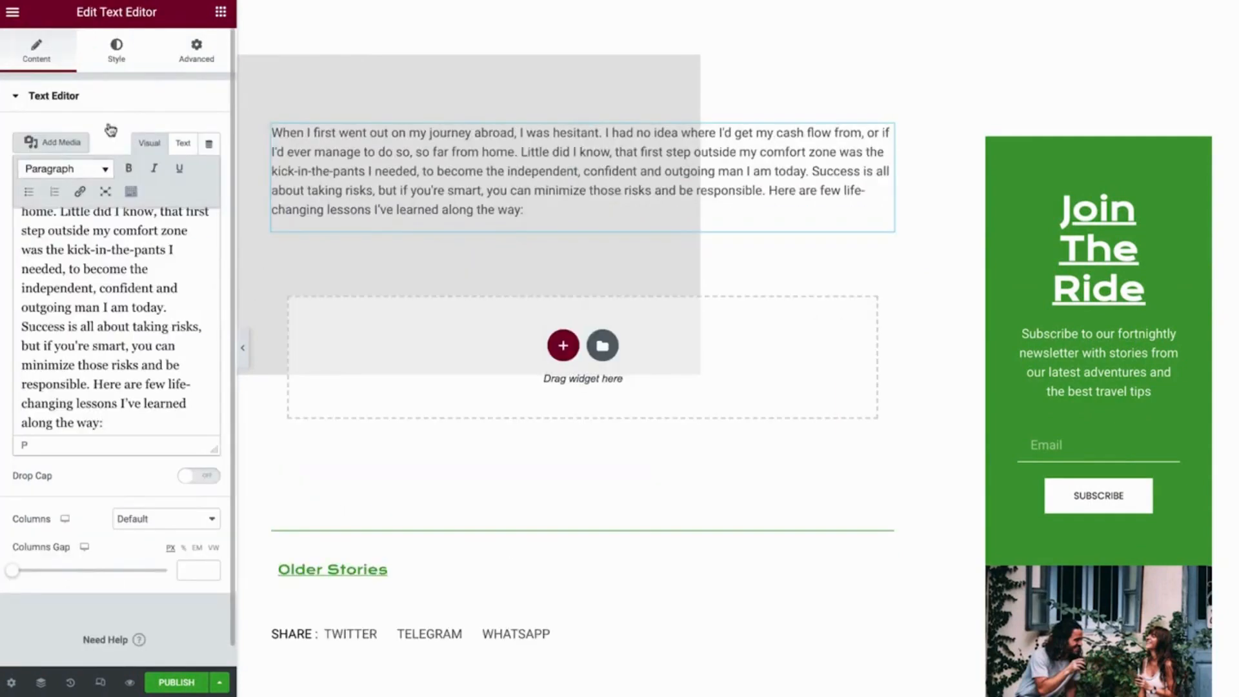
Add a Heading widget below the introduction and replace its placeholder title with the copied heading text
left_click(220, 11)
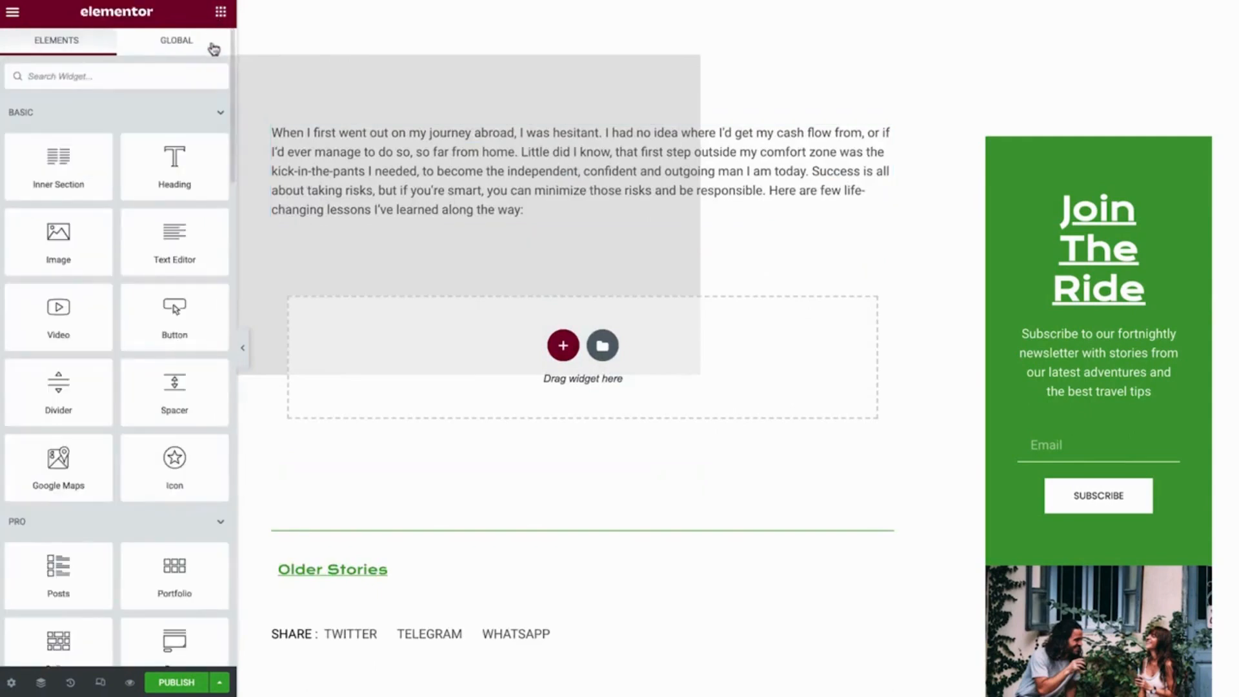
left_click_drag(187, 160, 306, 195)
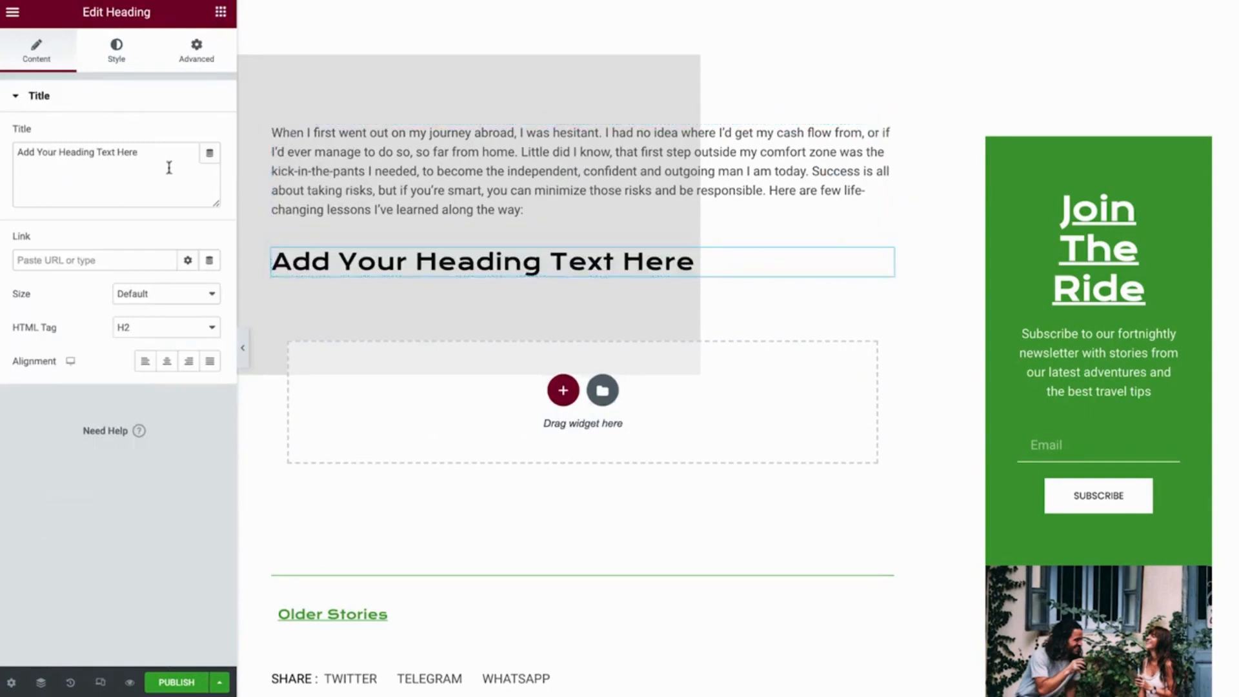
left_click_drag(171, 163, 15, 155)
type("01: It's Okay to Be Scared")
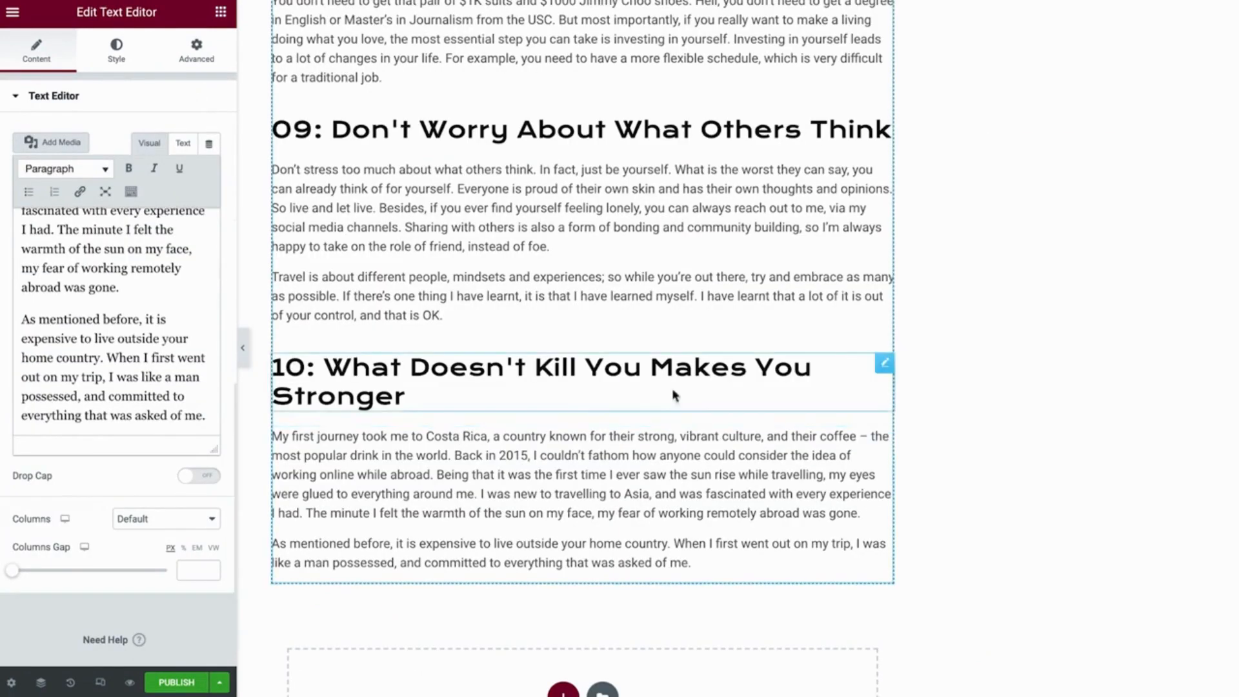
Examine the global color and global font assigned to the heading "10: What Doesn't Kill You Makes You Stronger"
left_click(829, 368)
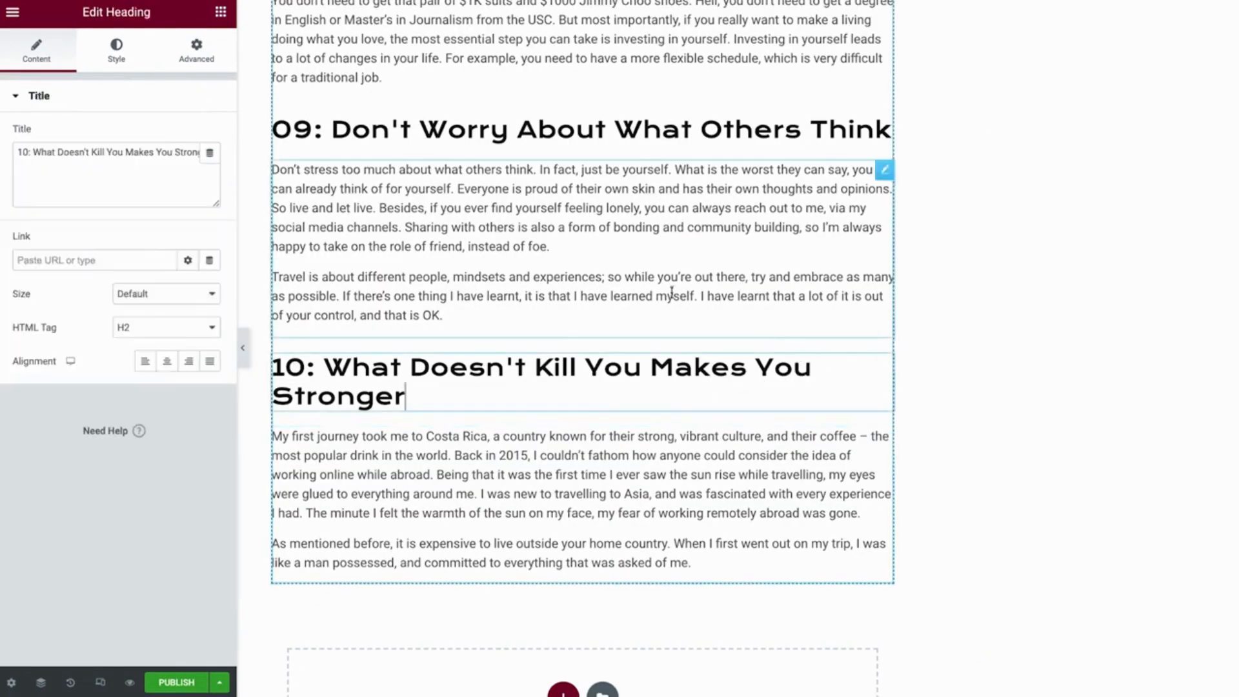
left_click(141, 59)
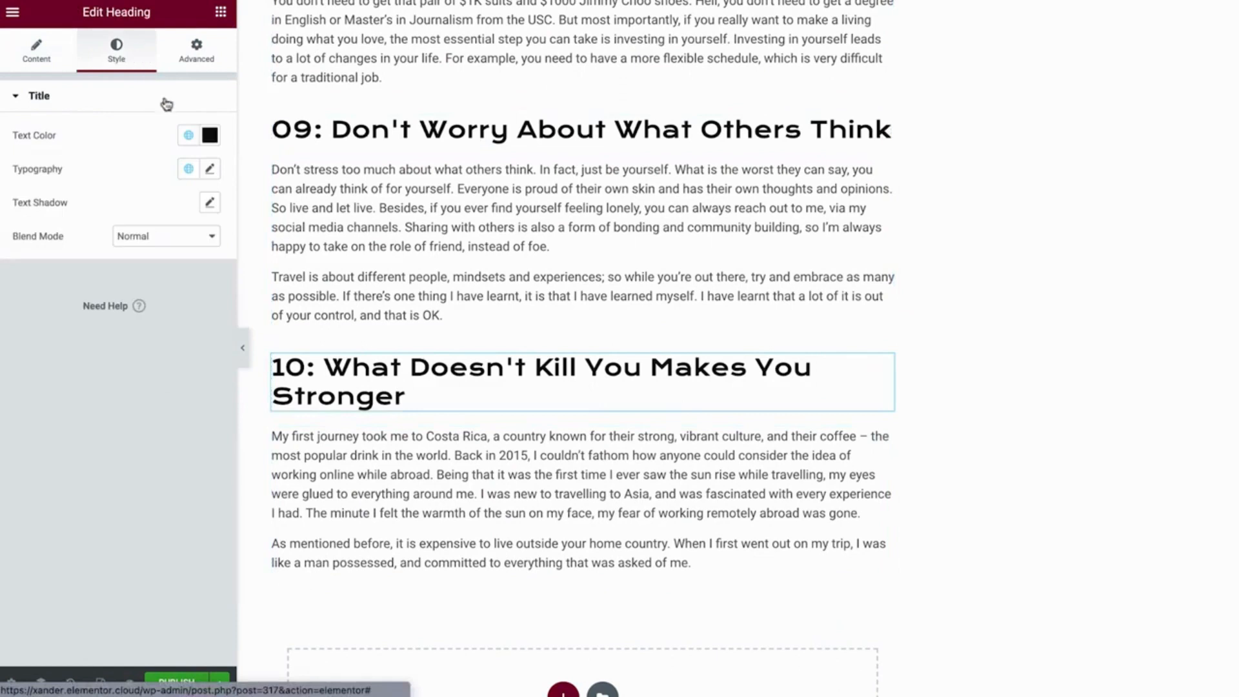
left_click(188, 137)
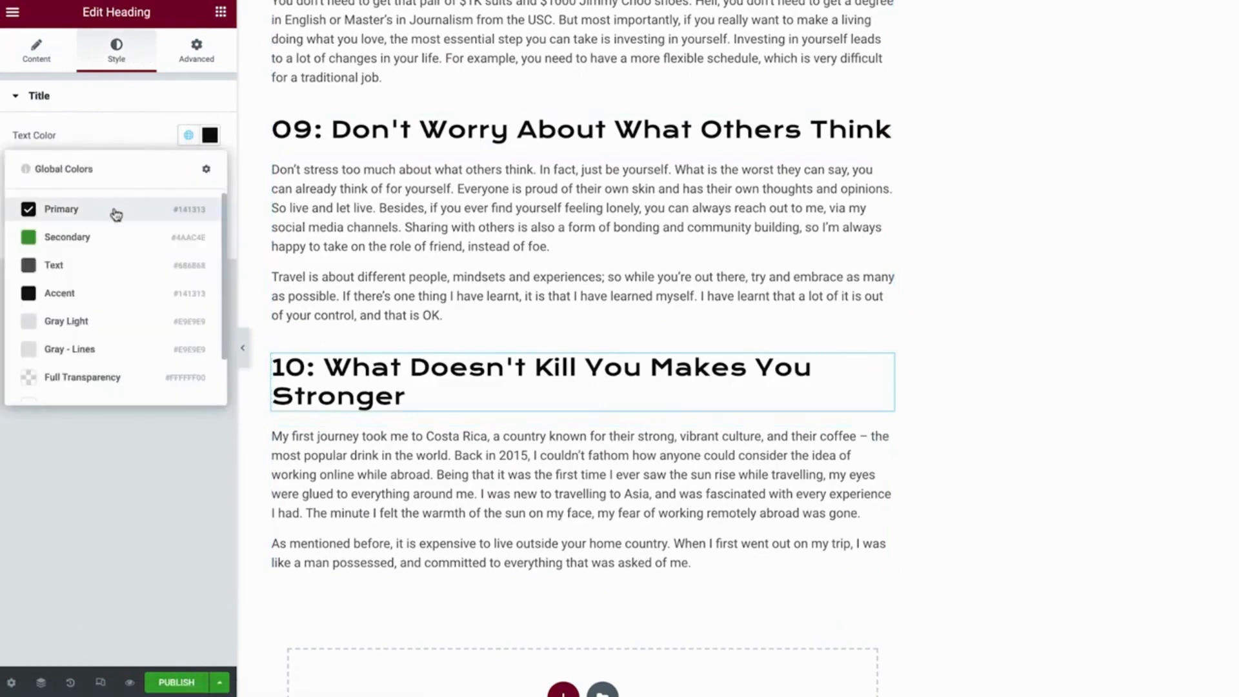
left_click(187, 135)
left_click(188, 171)
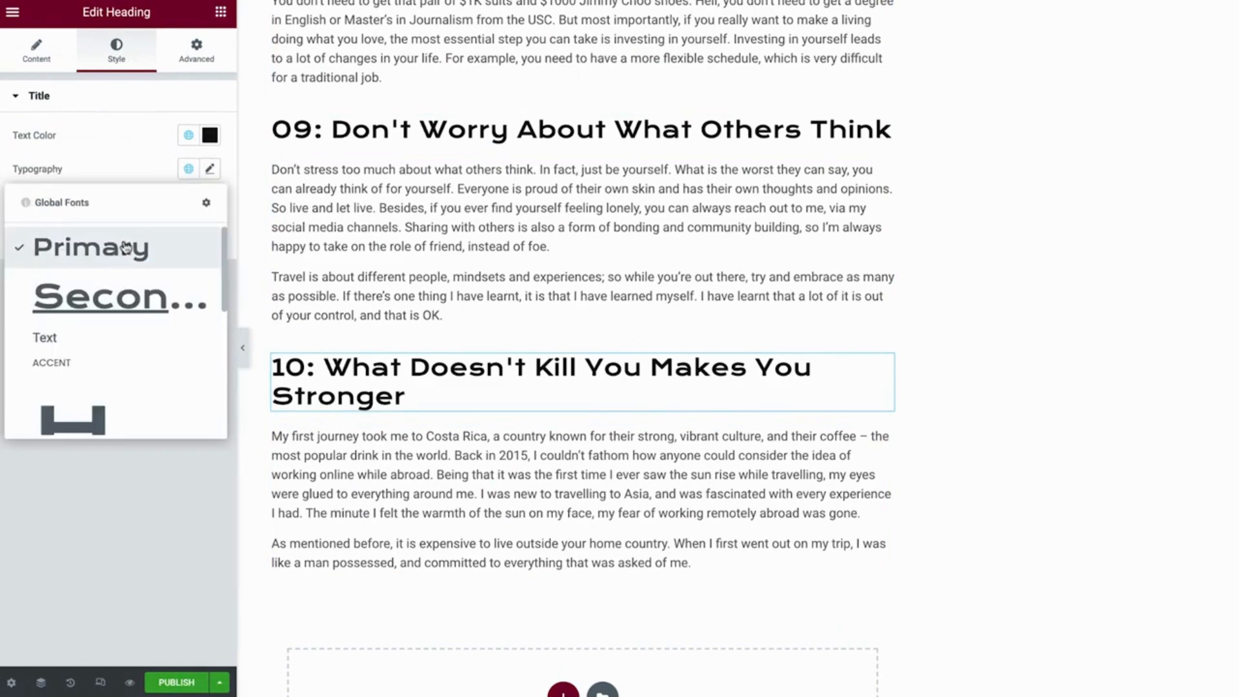
left_click(188, 171)
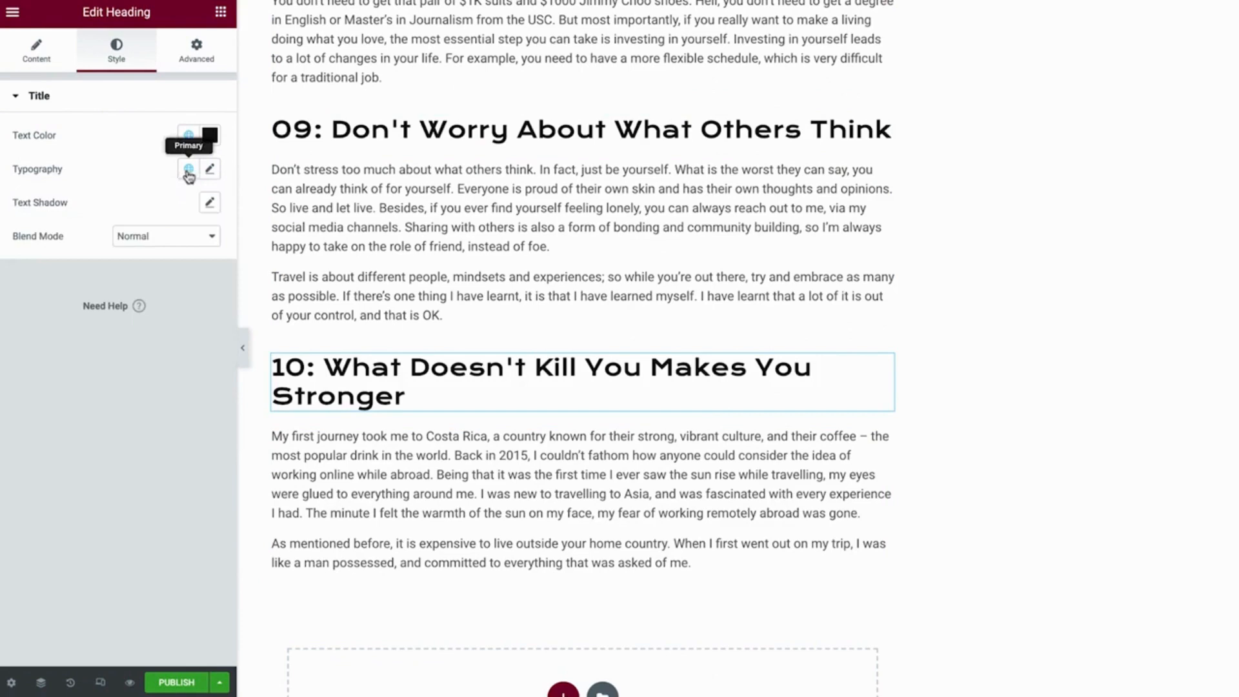
Hide the editor panel and examine the whole post layout from the title through the section "10: What Doesn't Kill You Makes You Stronger"
left_click(242, 347)
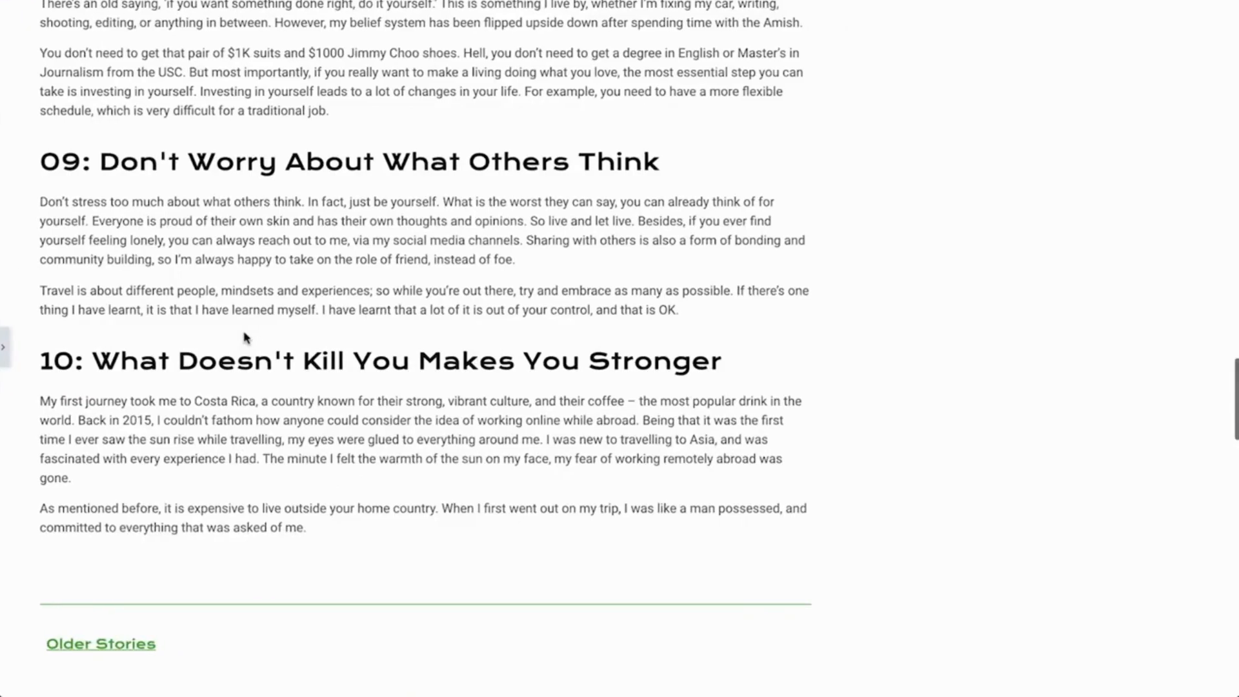
scroll(244, 338, "up", 20)
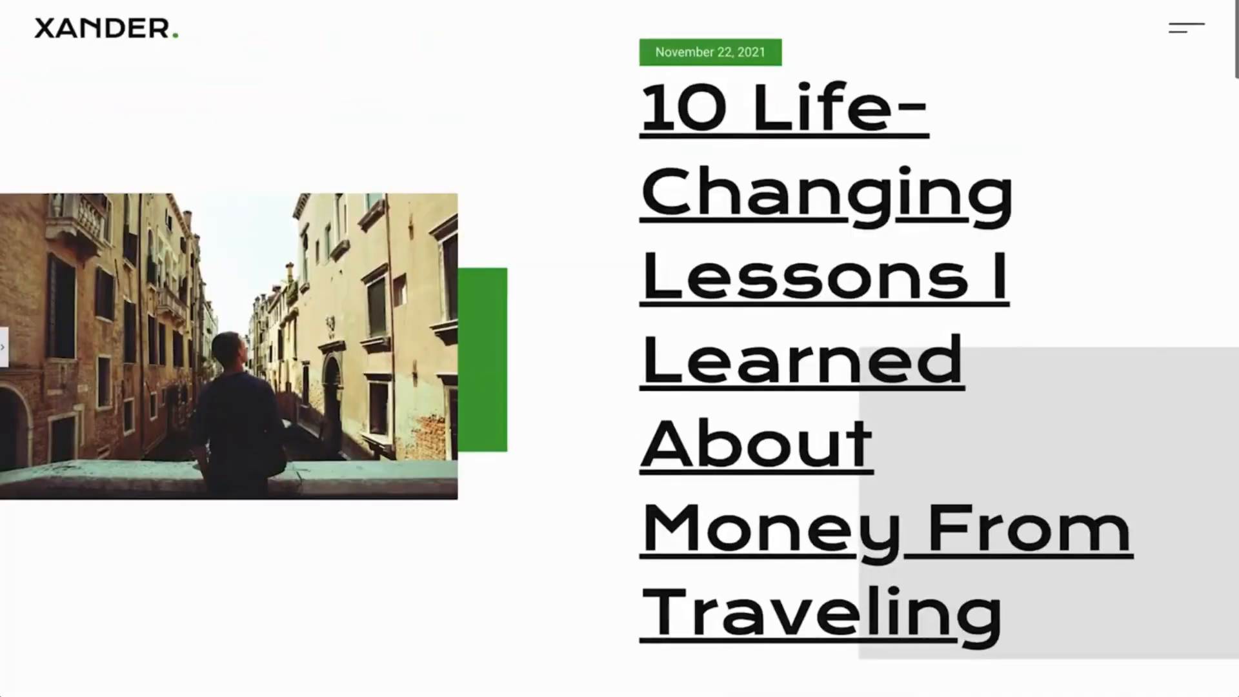
scroll(620, 348, "down", 8)
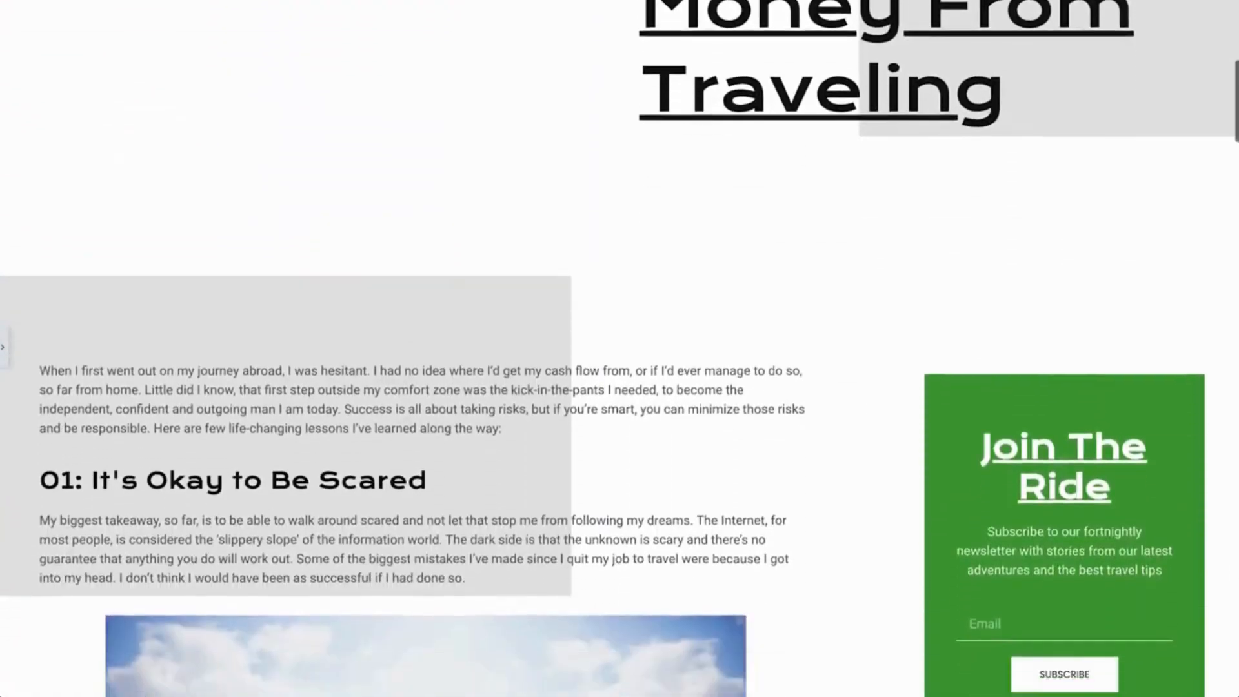
scroll(244, 336, "down", 9)
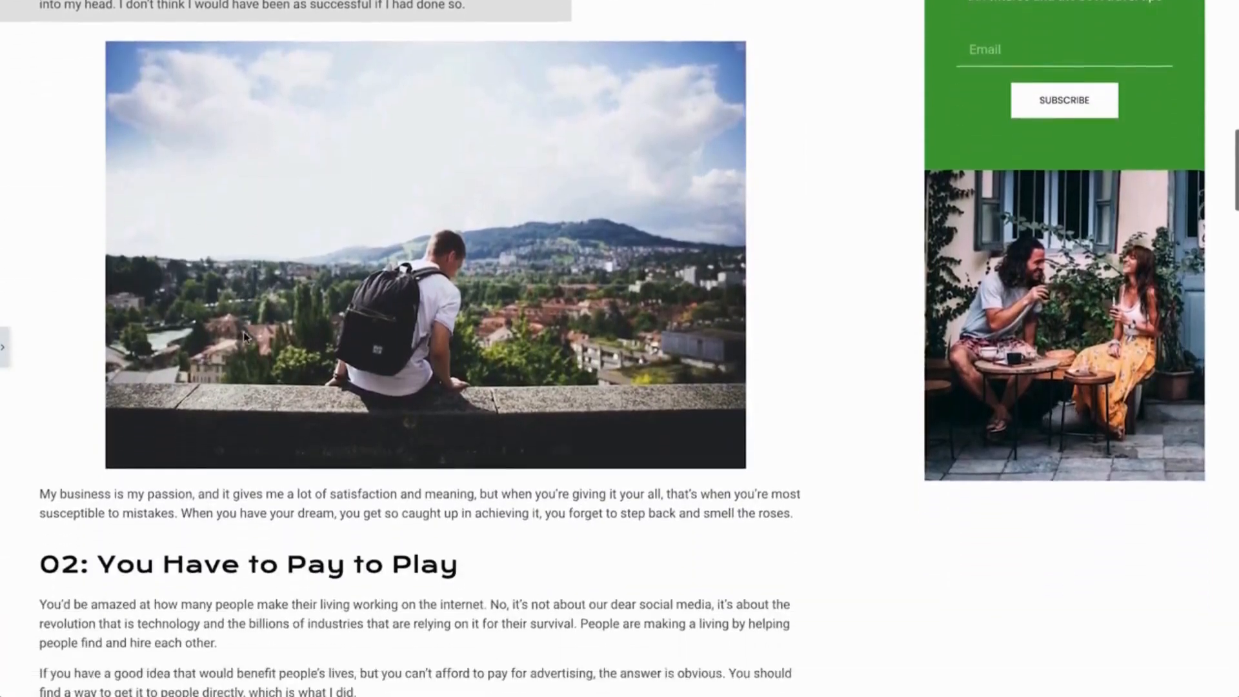
scroll(244, 336, "down", 9)
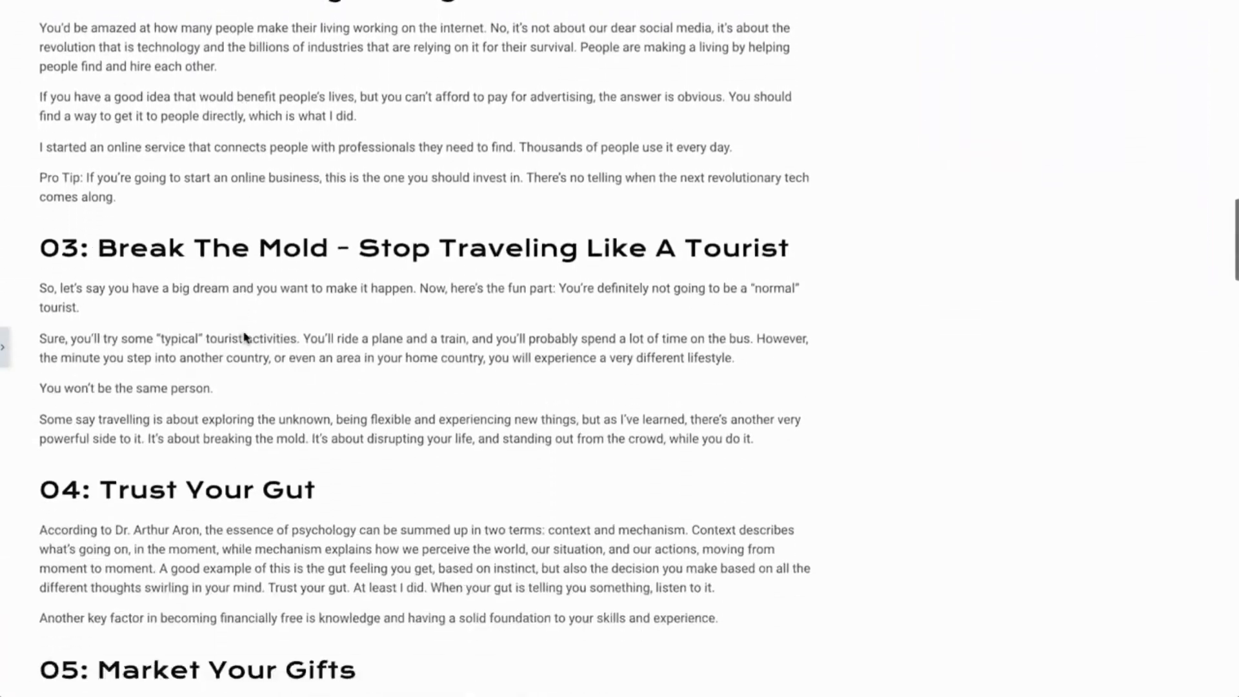
scroll(244, 337, "down", 9)
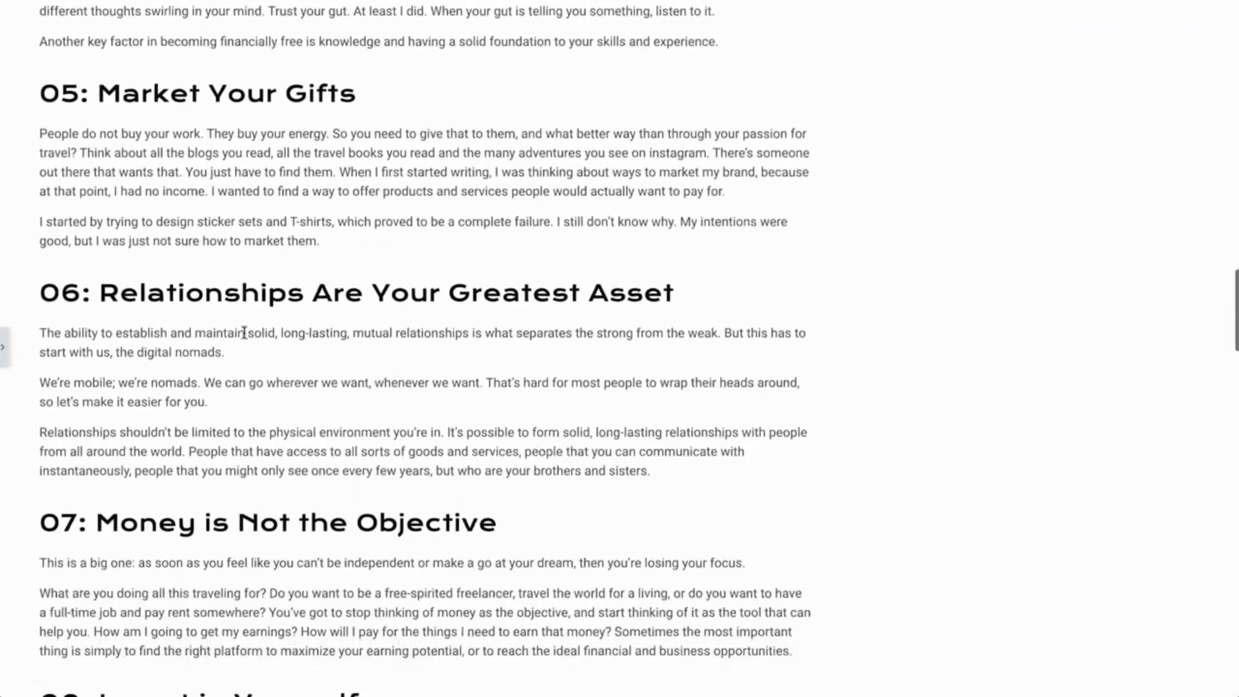
scroll(244, 333, "down", 9)
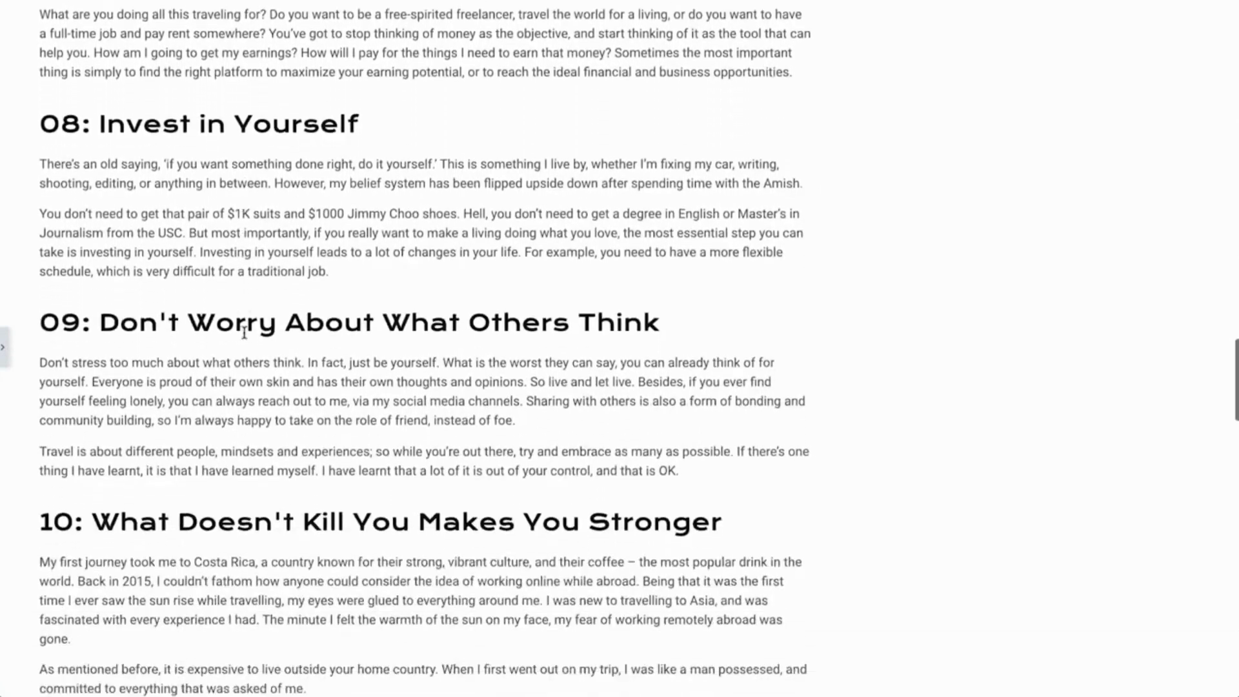
scroll(244, 333, "down", 8)
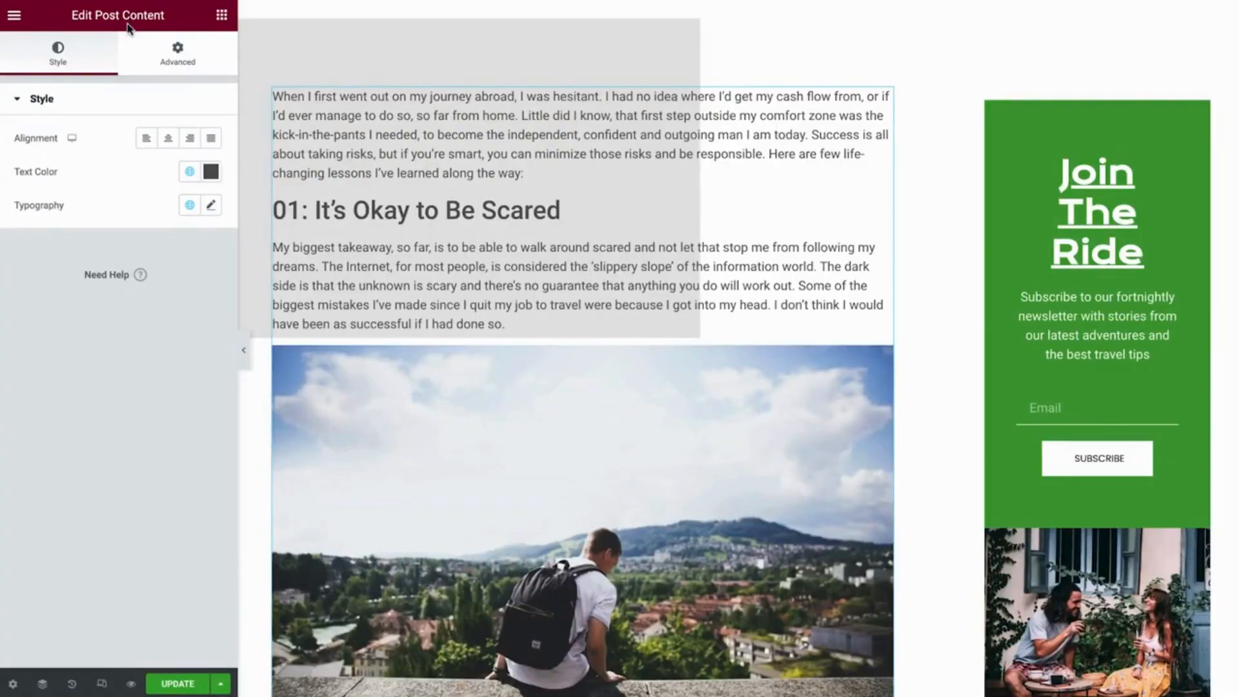
Clear the title text of the "Join The Ride" heading in the green subscription box
left_click(1117, 197)
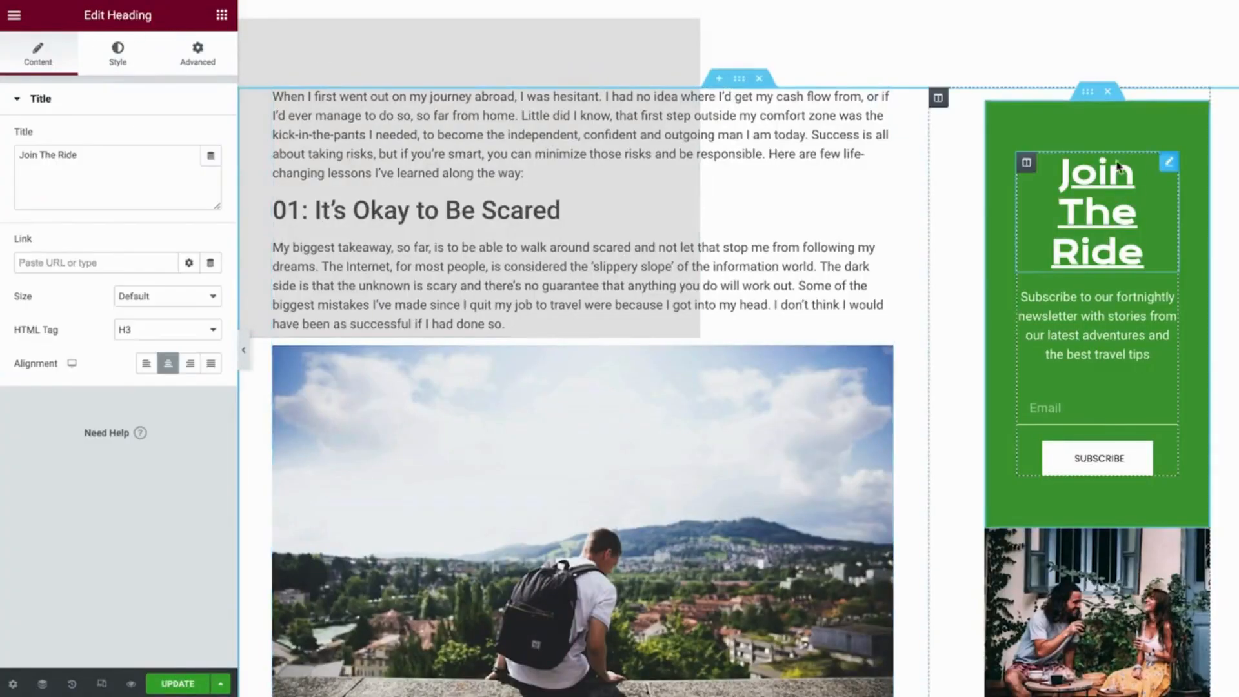
left_click_drag(127, 160, 20, 158)
key("BackSpace")
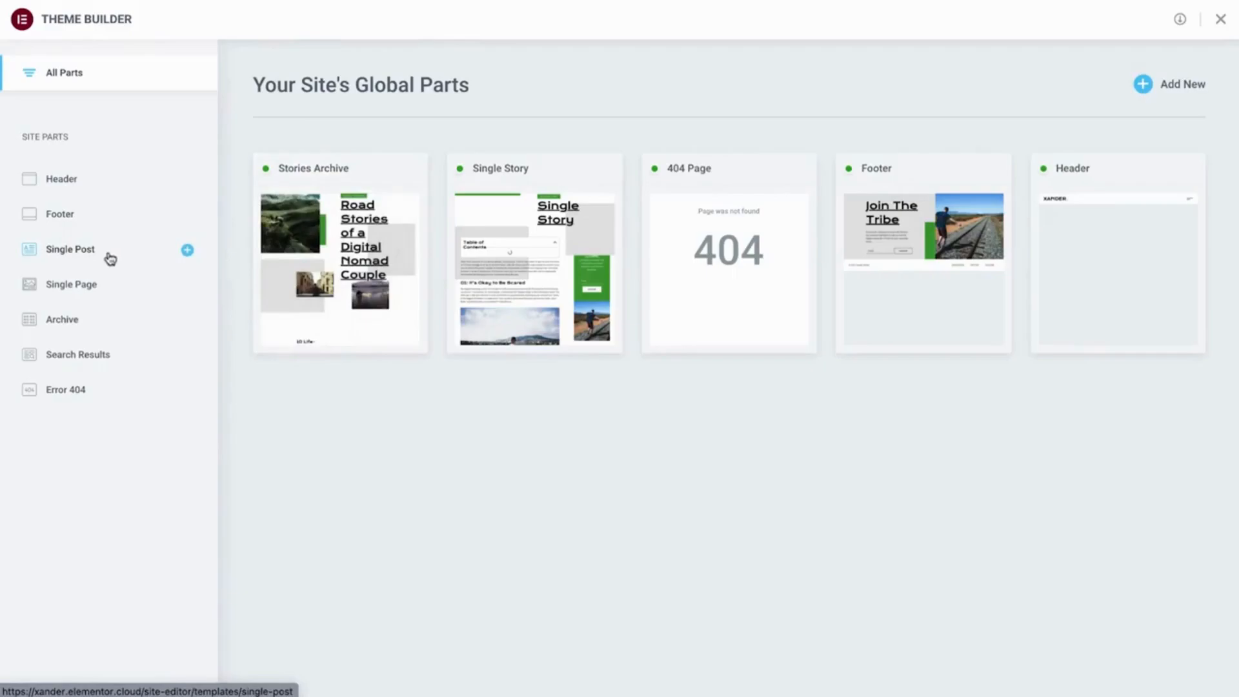
Open the Single Story template for editing from the Single Post site part in Theme Builder
left_click(105, 256)
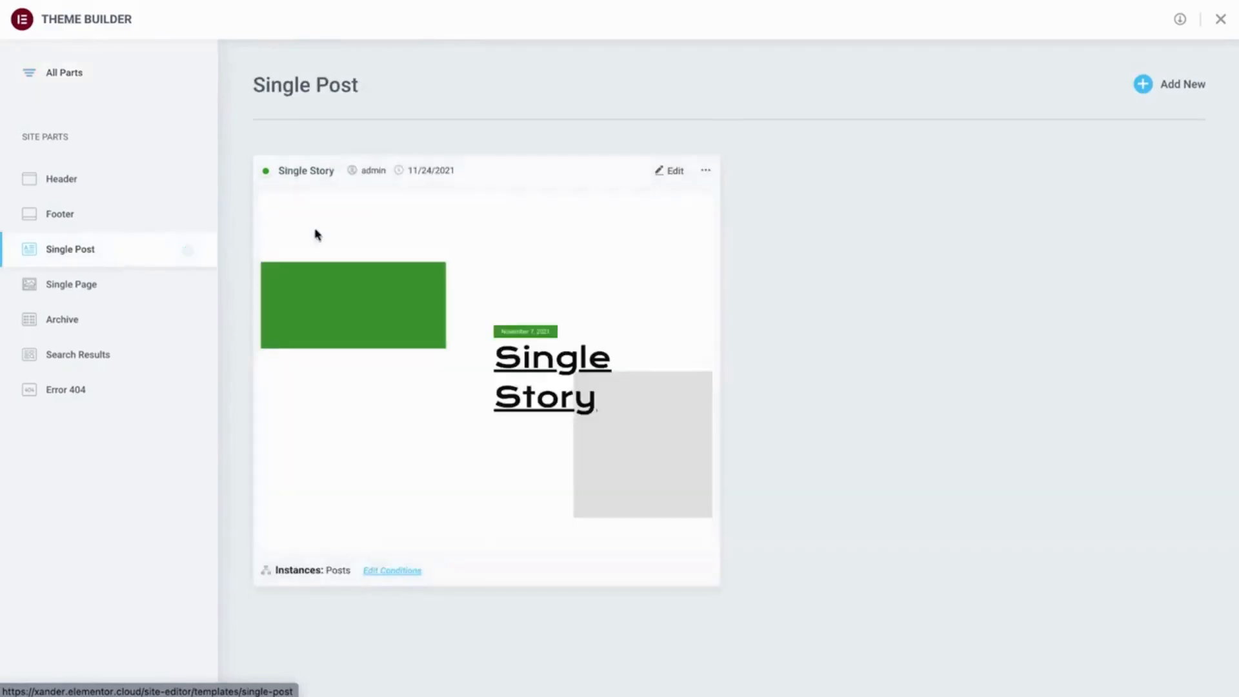
left_click(664, 178)
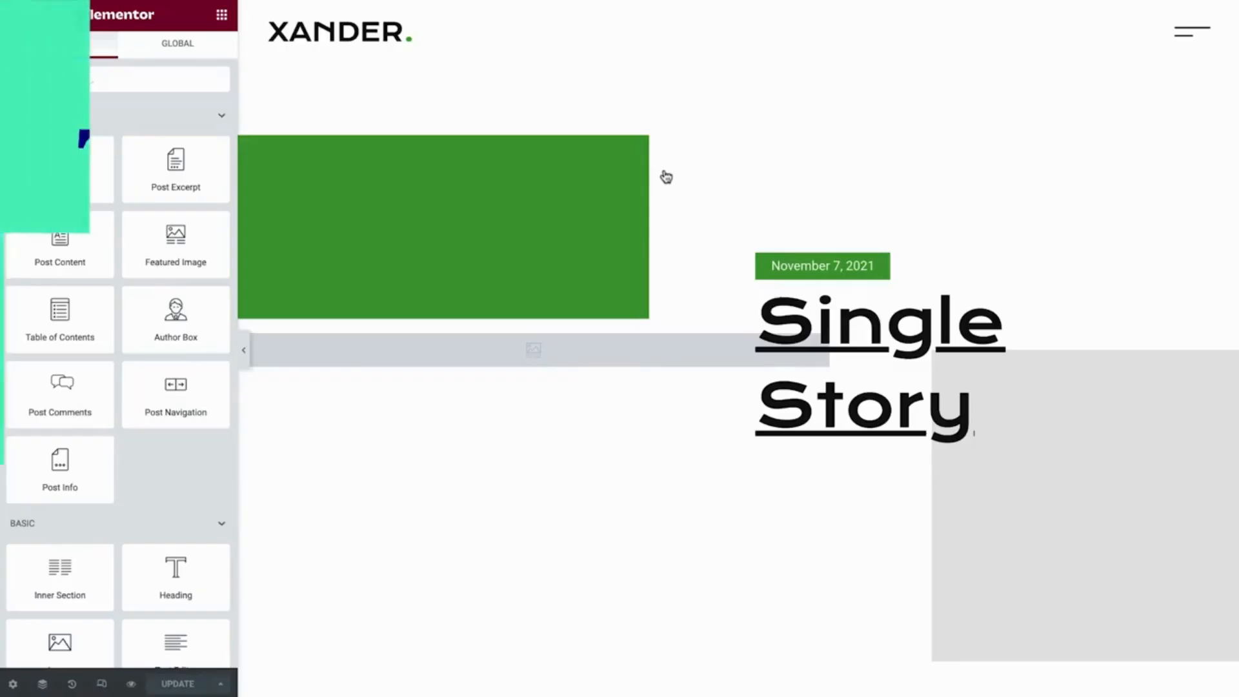